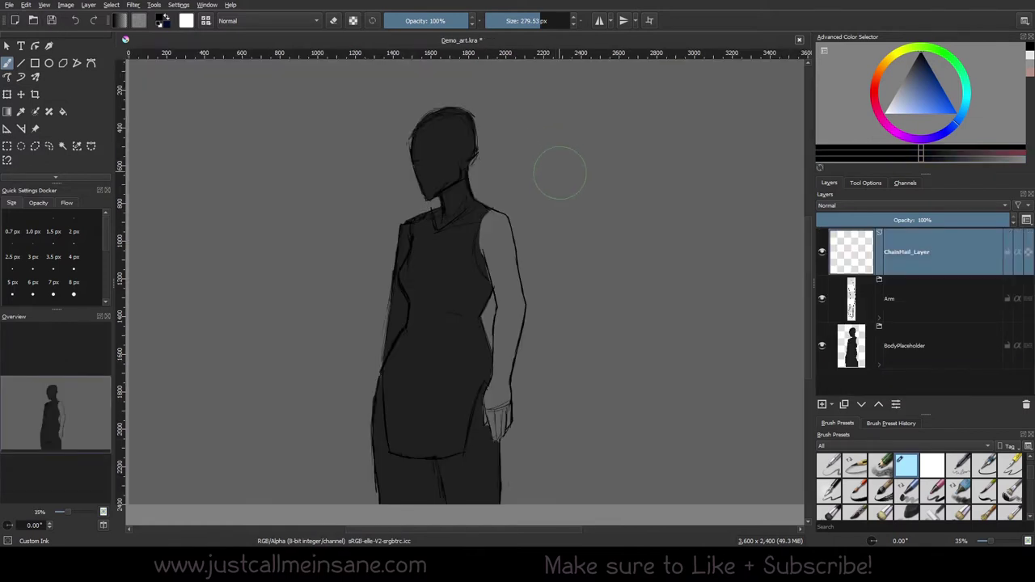
- Reset the Custom Ink brush to 8.01 px and enlarge the brush presets area beneath the layer list
{"action": "right_click", "coordinate": [319, 222]}
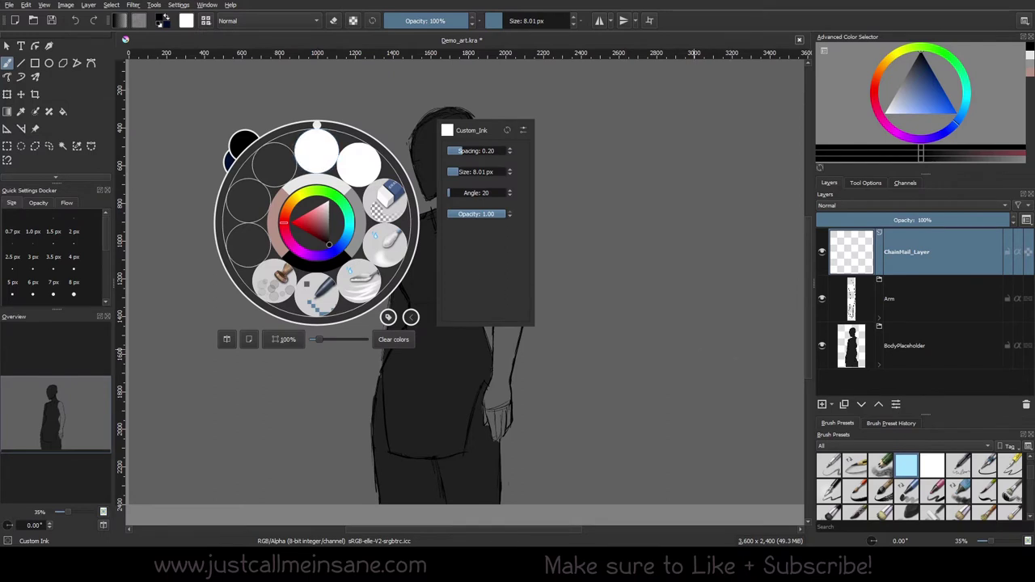
{"action": "left_click", "coordinate": [693, 273]}
{"action": "left_click_drag", "start_coordinate": [925, 415], "coordinate": [925, 335]}
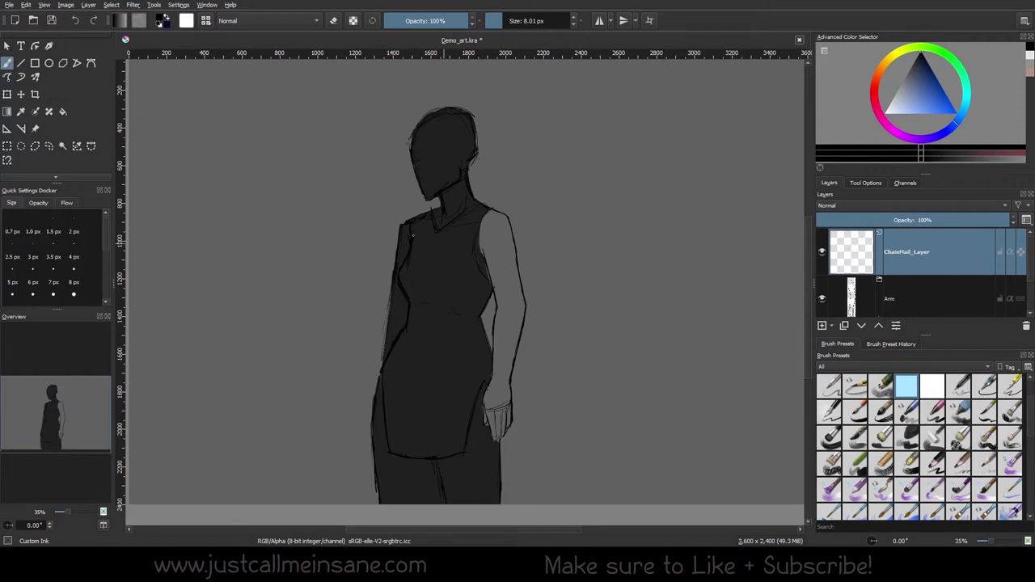
- Import Chainmail_round_v01.png from the ChainMail_BrushTest folder as a predefined brush tip
{"action": "left_click", "coordinate": [186, 21]}
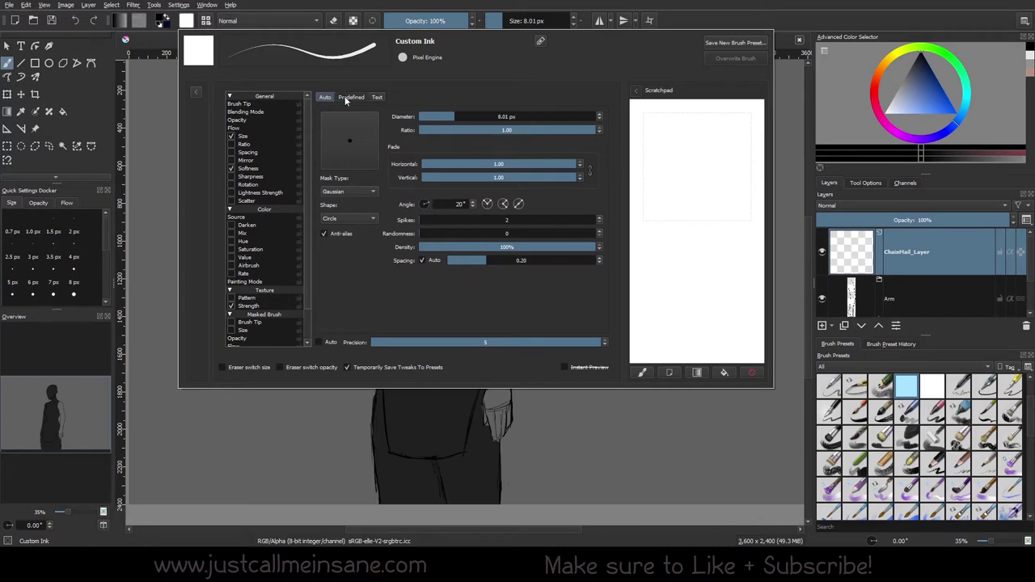
{"action": "left_click", "coordinate": [355, 97]}
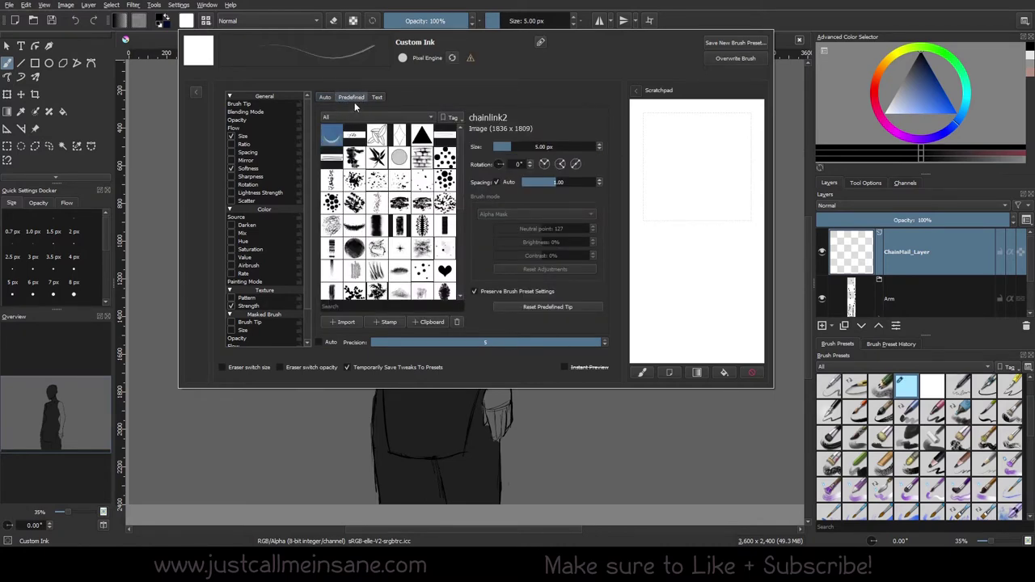
{"action": "left_click", "coordinate": [332, 139]}
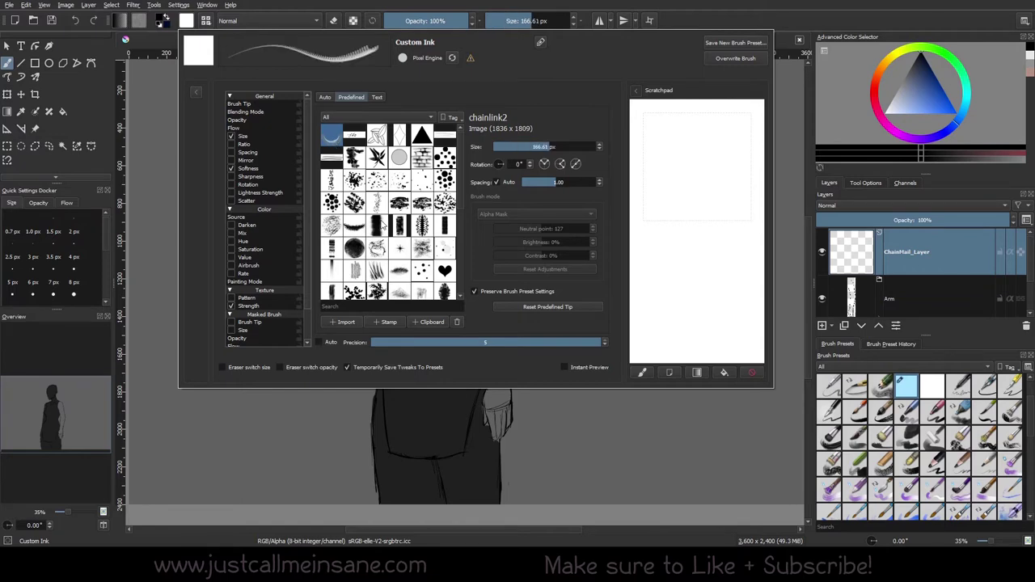
{"action": "left_click", "coordinate": [350, 321]}
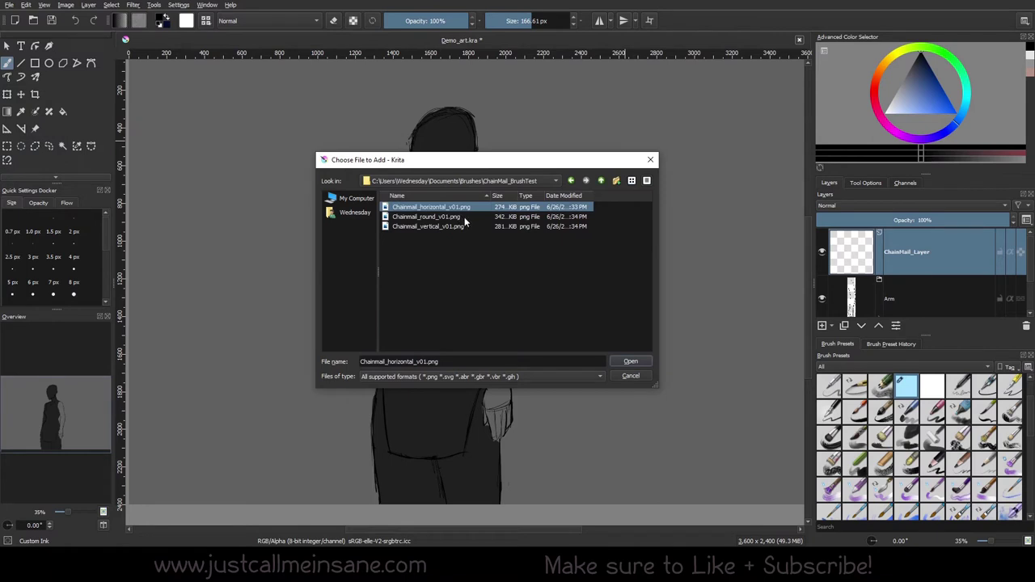
{"action": "left_click", "coordinate": [467, 216]}
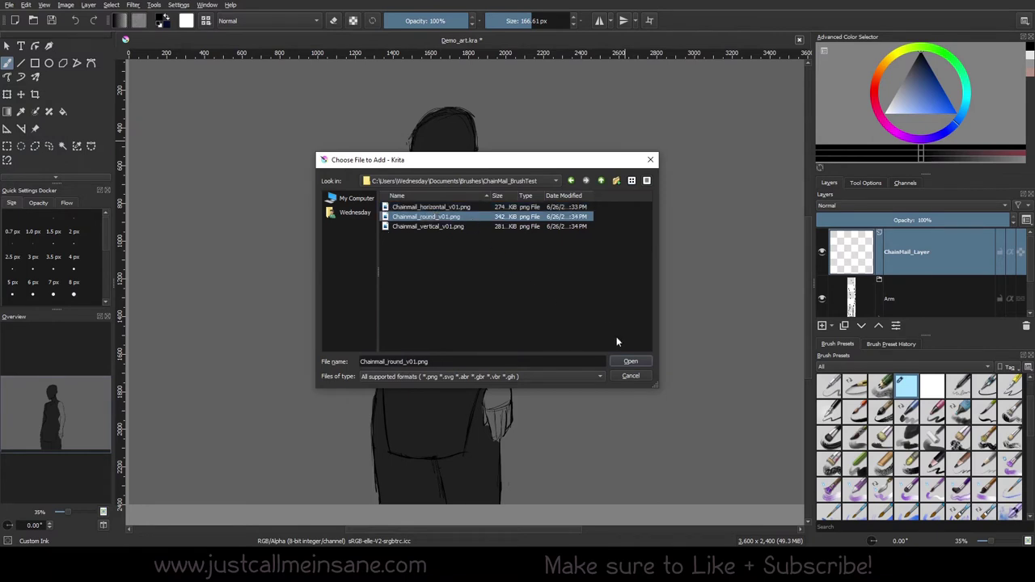
{"action": "left_click", "coordinate": [629, 361]}
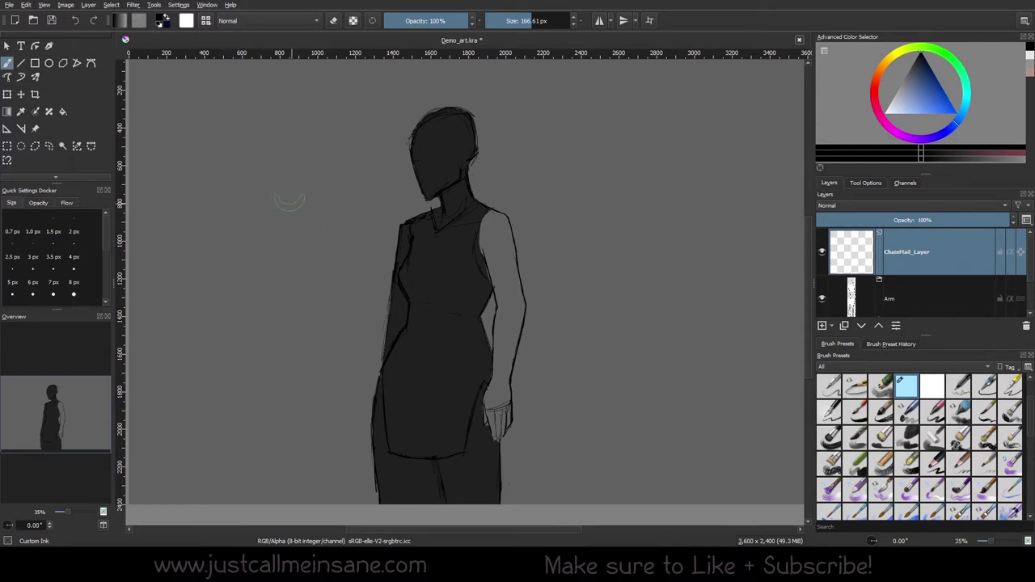
- Assign the imported Chainmail_round_v01 ring tip to the Custom Ink brush
{"action": "left_click", "coordinate": [187, 22]}
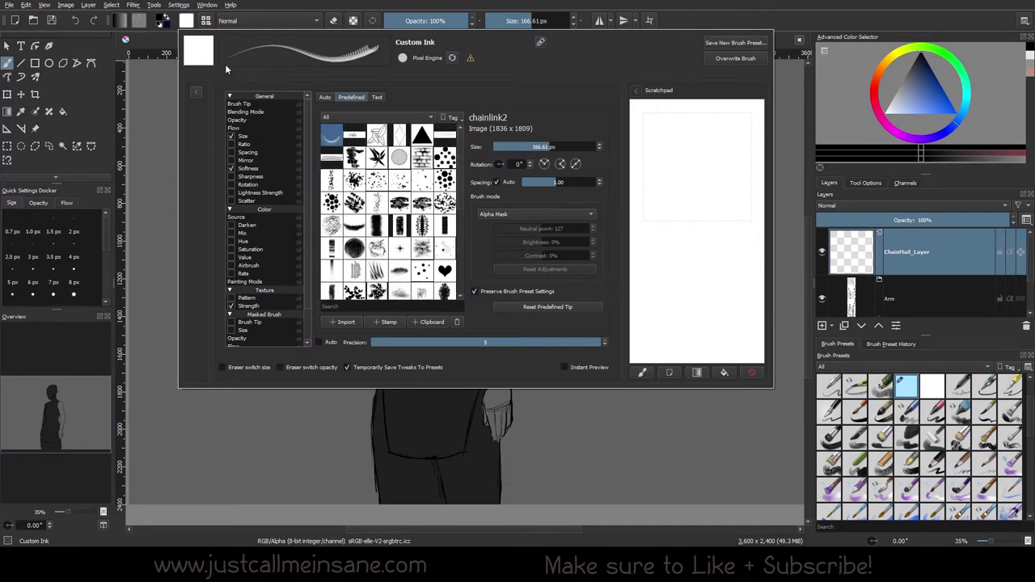
{"action": "scroll", "coordinate": [464, 283], "scroll_direction": "down", "scroll_amount": 2}
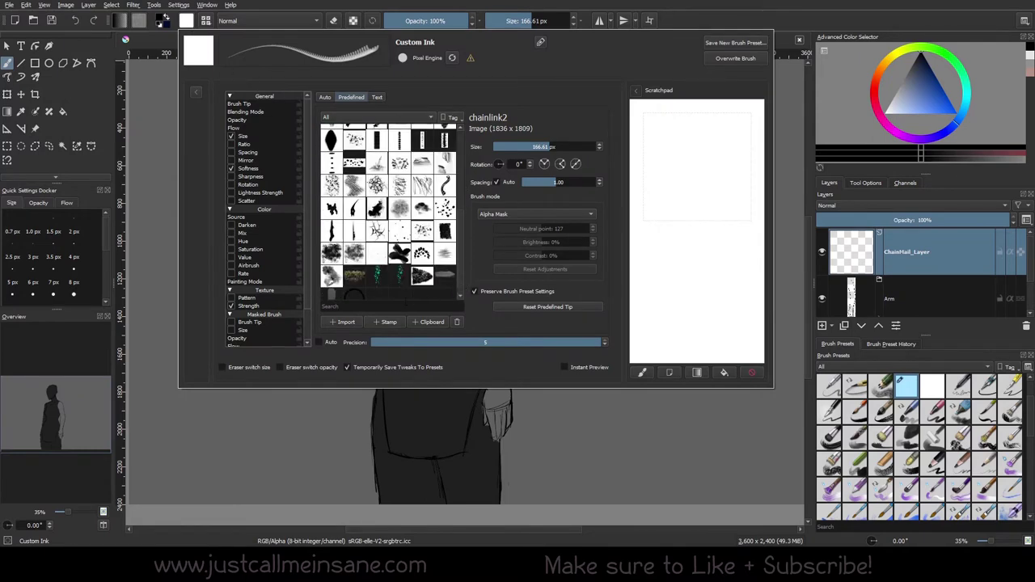
{"action": "scroll", "coordinate": [453, 289], "scroll_direction": "down", "scroll_amount": 3}
{"action": "left_click", "coordinate": [361, 293]}
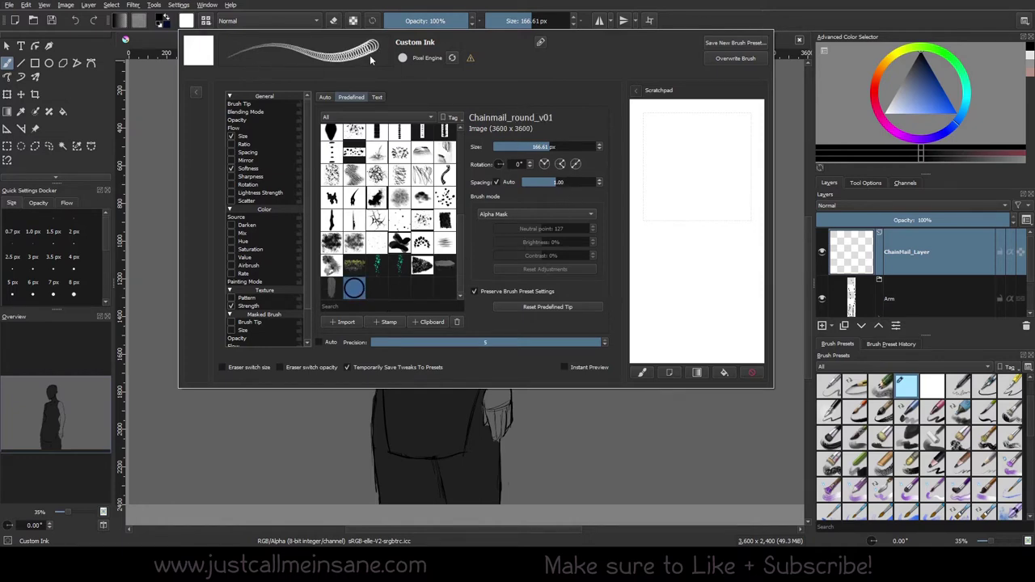
- Try spacing values of 10.00 and about 1.62 on the ring brush tip
{"action": "mouse_move", "coordinate": [560, 184]}
{"action": "left_mouse_down"}
{"action": "mouse_move", "coordinate": [633, 173]}
{"action": "mouse_move", "coordinate": [601, 186]}
{"action": "left_mouse_up"}
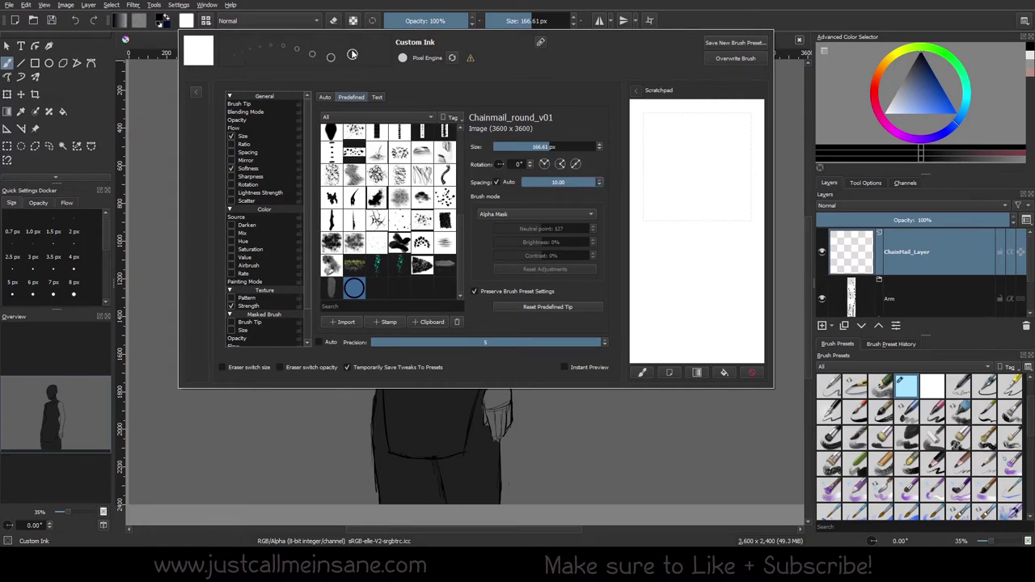
{"action": "left_click", "coordinate": [576, 182]}
{"action": "left_click_drag", "start_coordinate": [578, 182], "coordinate": [560, 184]}
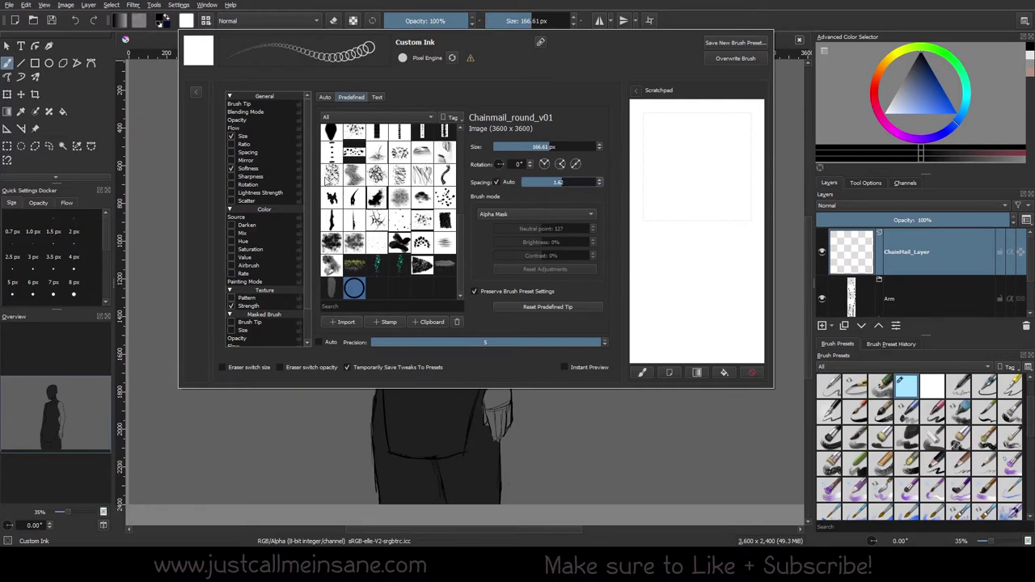
- Disable the brush's pressure-controlled size and set the tip spacing to 6.00, testing it with scratchpad strokes
{"action": "left_click", "coordinate": [232, 137]}
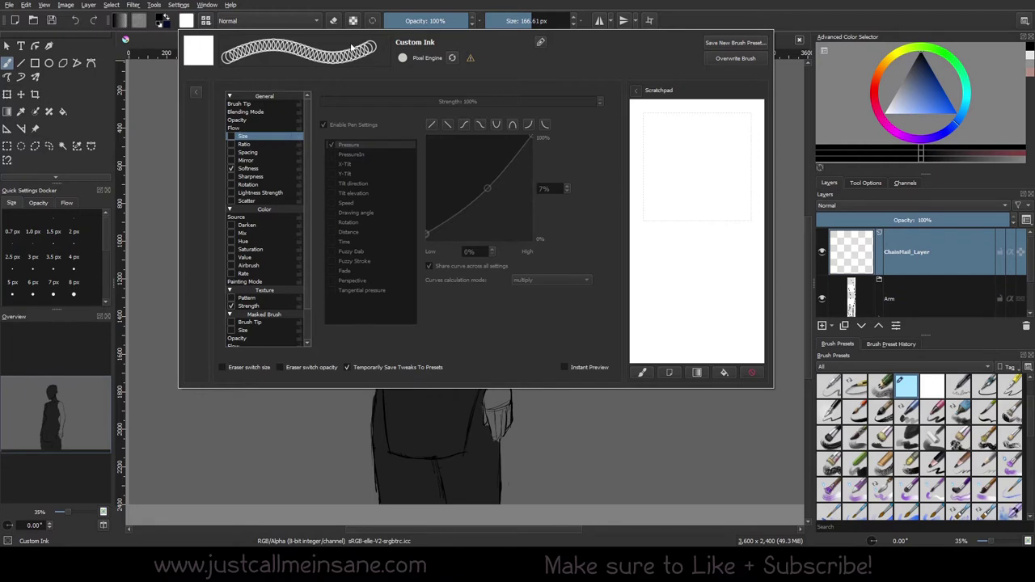
{"action": "left_click", "coordinate": [261, 105]}
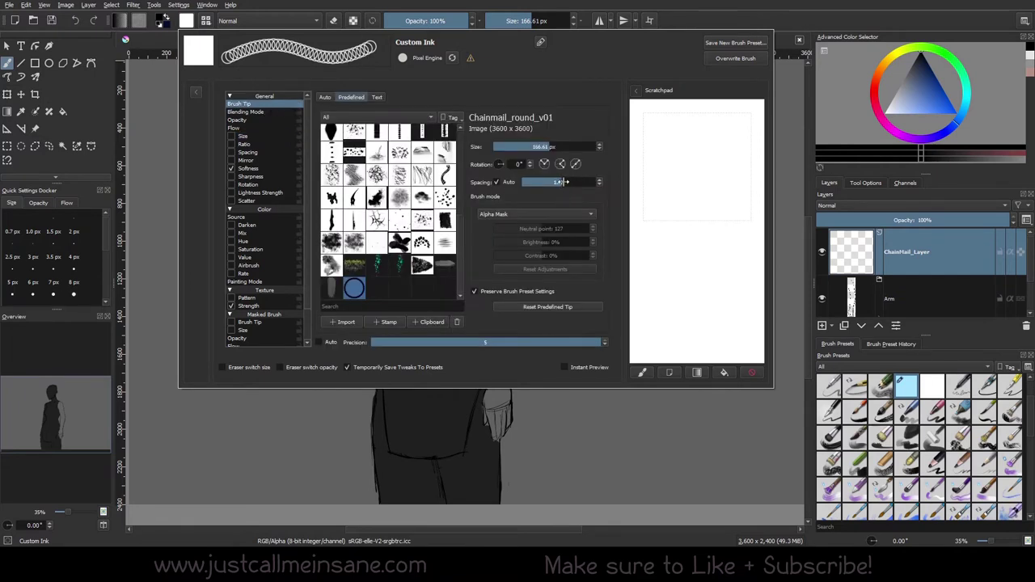
{"action": "left_click_drag", "start_coordinate": [563, 182], "coordinate": [571, 182]}
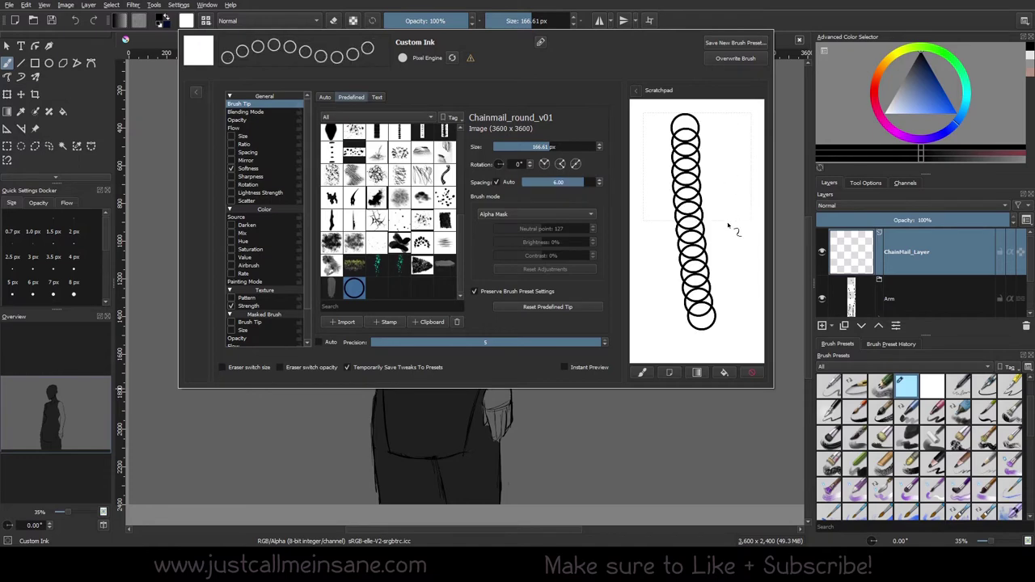
{"action": "left_click_drag", "start_coordinate": [724, 123], "coordinate": [748, 335]}
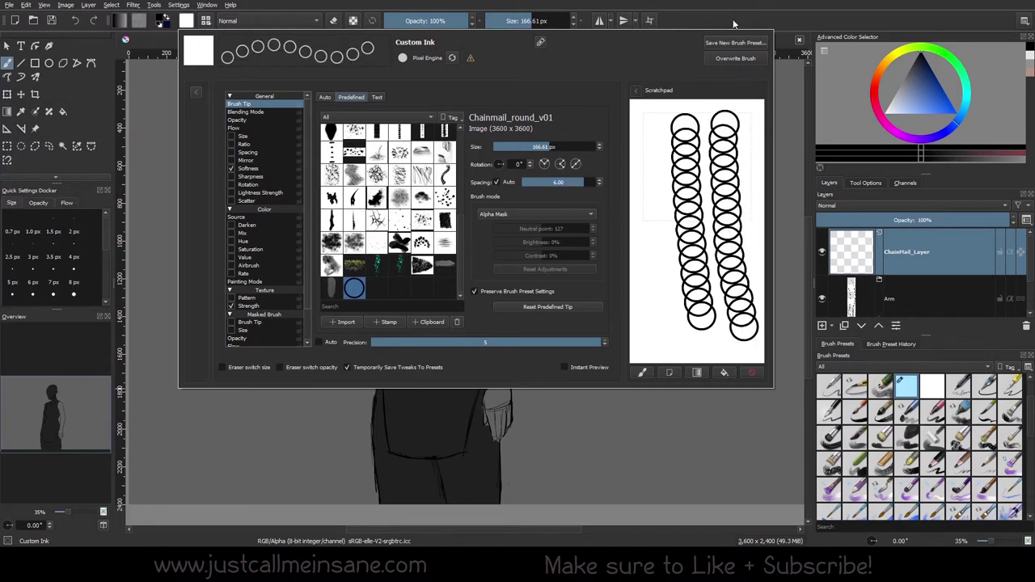
{"action": "left_click", "coordinate": [725, 24]}
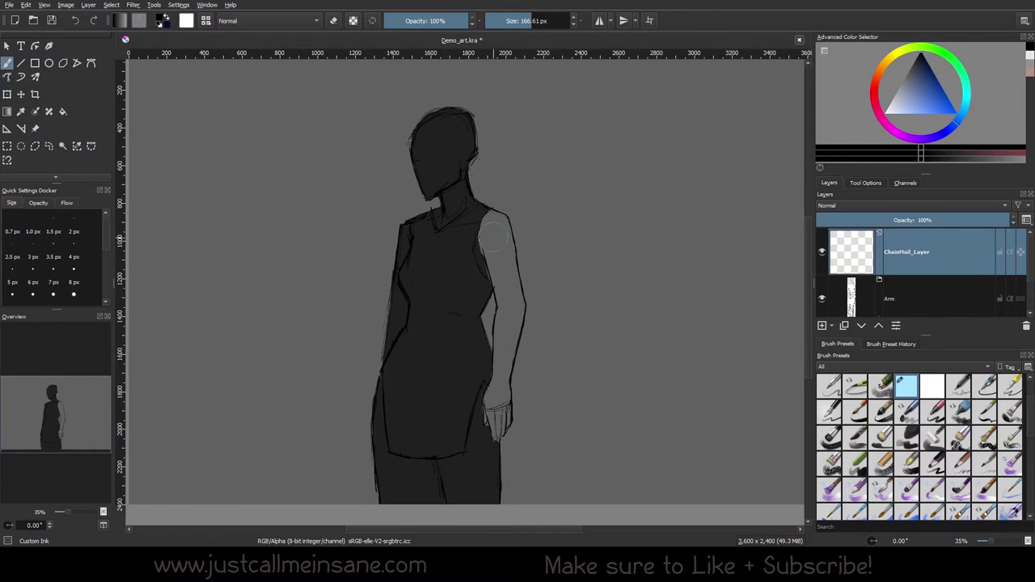
- Test ring strokes down the light arm at brush sizes of 10 px and 25 px, undoing each one
{"action": "mouse_move", "coordinate": [512, 238]}
{"action": "left_mouse_down"}
{"action": "mouse_move", "coordinate": [483, 231]}
{"action": "mouse_move", "coordinate": [518, 378]}
{"action": "left_mouse_up"}
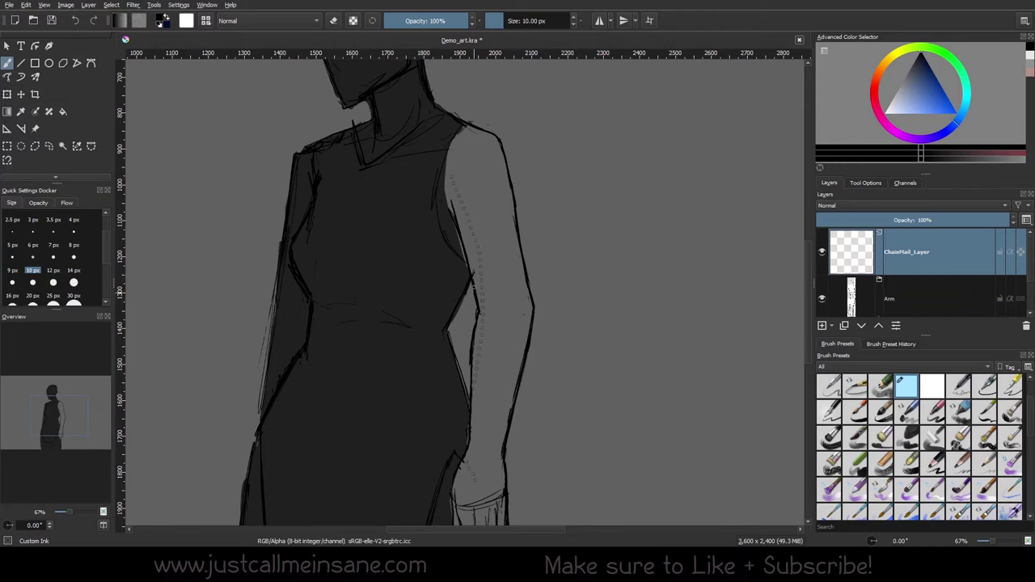
{"action": "key", "text": "ctrl+z"}
{"action": "scroll", "coordinate": [107, 256], "scroll_direction": "down", "scroll_amount": 1}
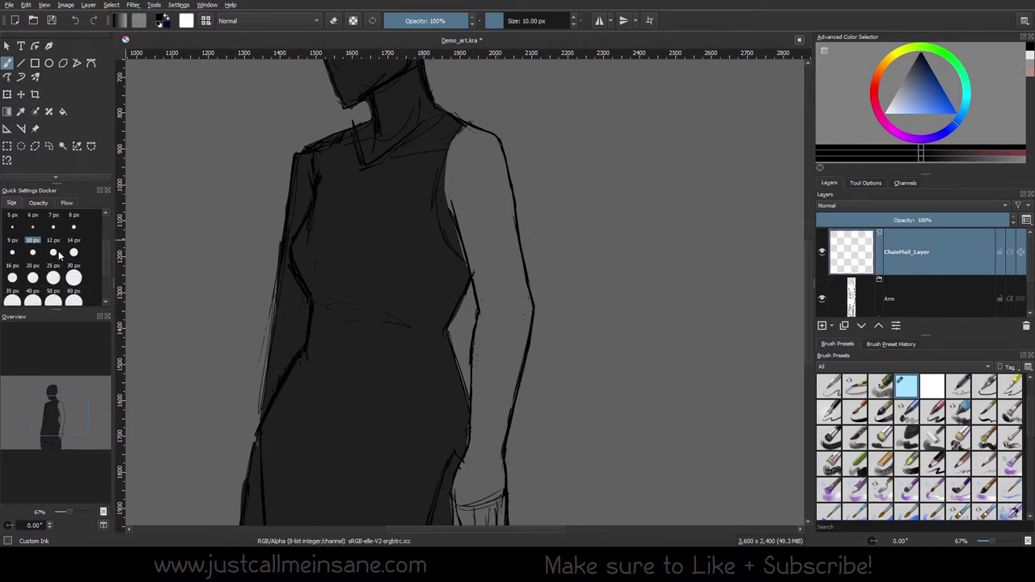
{"action": "left_click", "coordinate": [53, 265]}
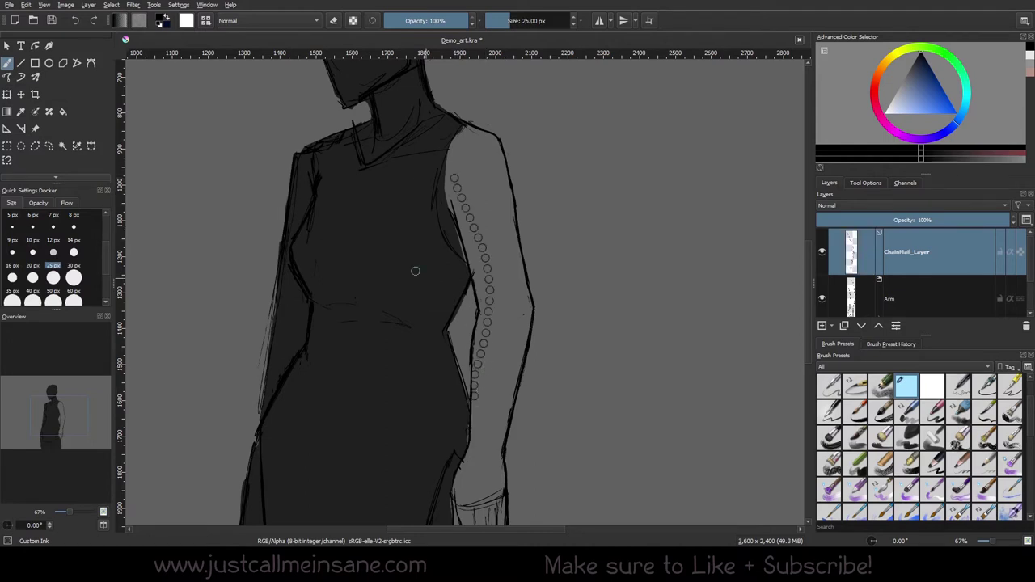
{"action": "left_click", "coordinate": [410, 305]}
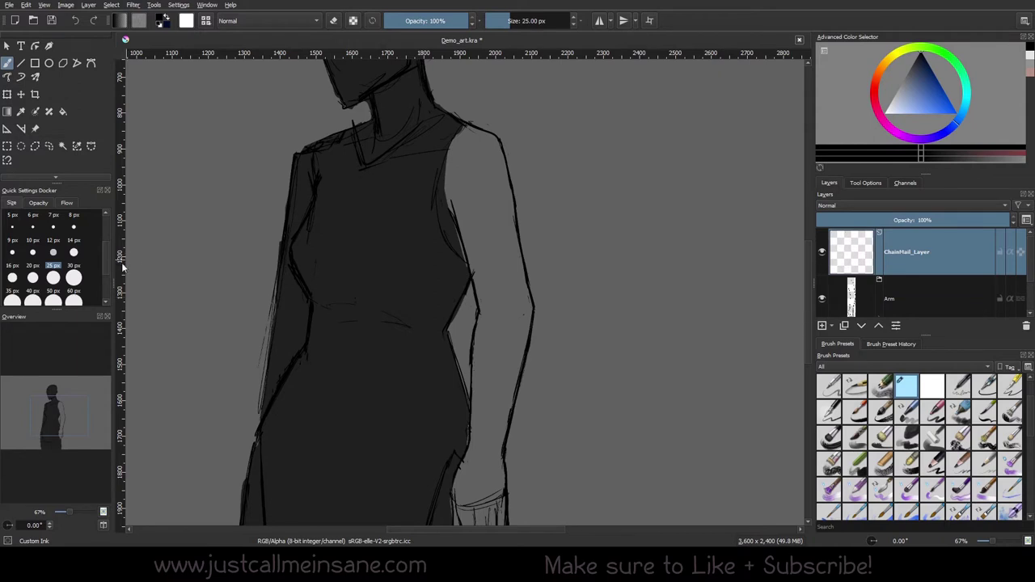
- Set the brush size to 30 px, test one ring stroke down the arm and undo it
{"action": "left_click", "coordinate": [74, 267]}
{"action": "left_click_drag", "start_coordinate": [456, 176], "coordinate": [490, 393]}
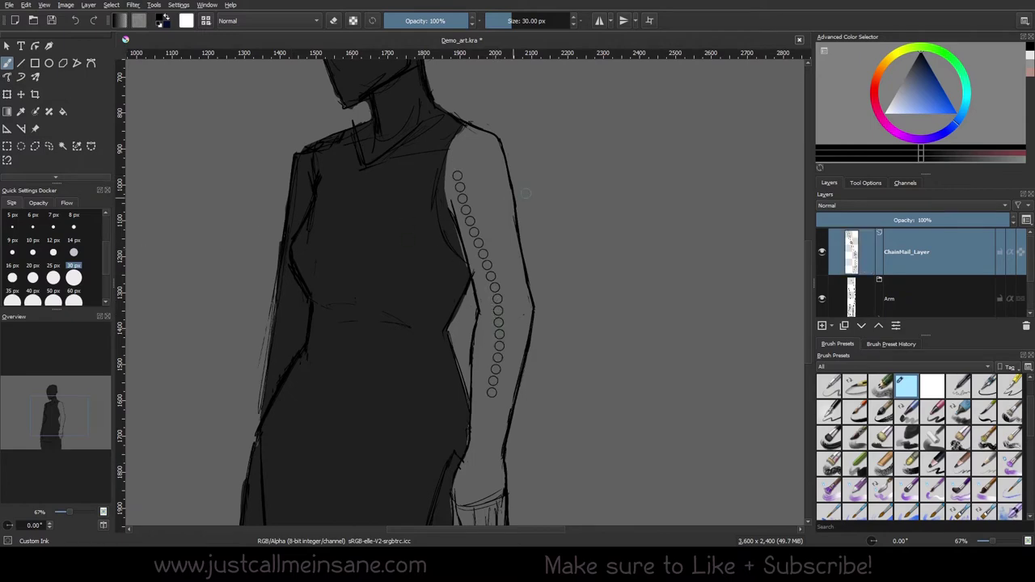
{"action": "key", "text": "ctrl+z"}
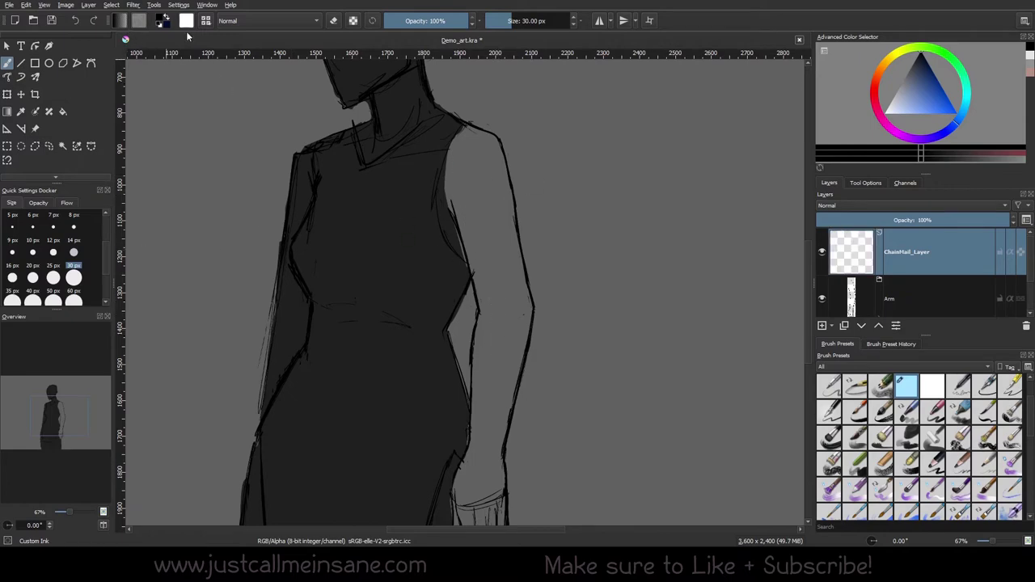
- Tighten the ring brush tip's spacing to 2.50 and close the brush settings
{"action": "left_click", "coordinate": [186, 22]}
{"action": "left_click", "coordinate": [576, 182]}
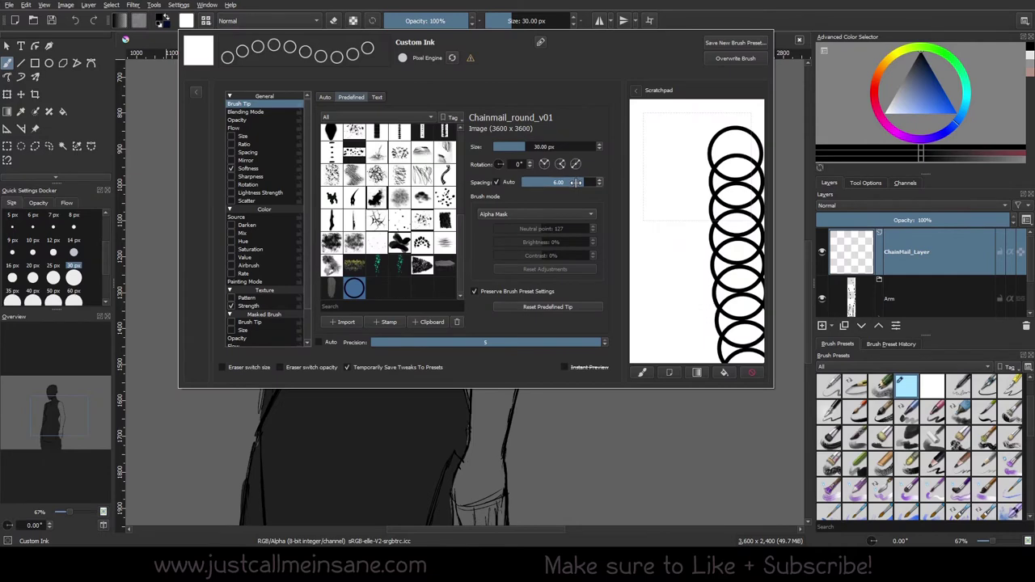
{"action": "left_click_drag", "start_coordinate": [576, 183], "coordinate": [561, 182]}
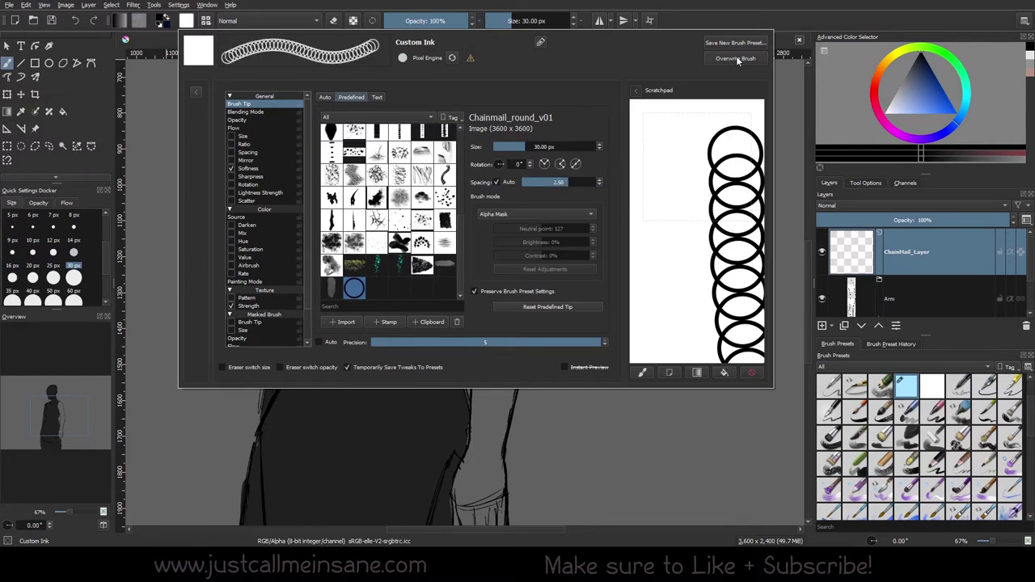
{"action": "left_click", "coordinate": [791, 15]}
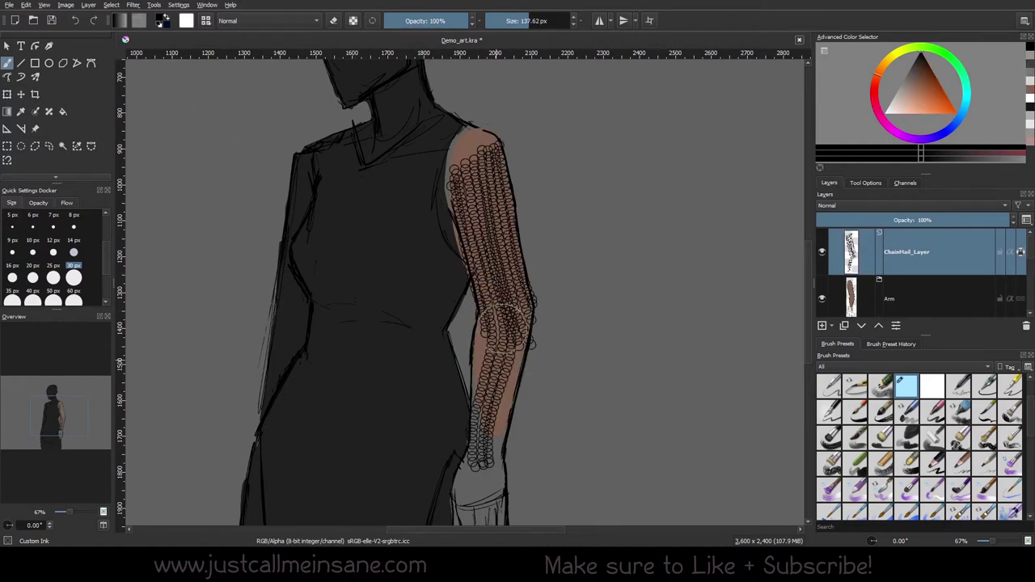
- Review the lineart and color layers inside the Arm group, collapse the group and reselect ChainMail_Layer
{"action": "right_click", "coordinate": [532, 300]}
{"action": "left_click", "coordinate": [915, 300]}
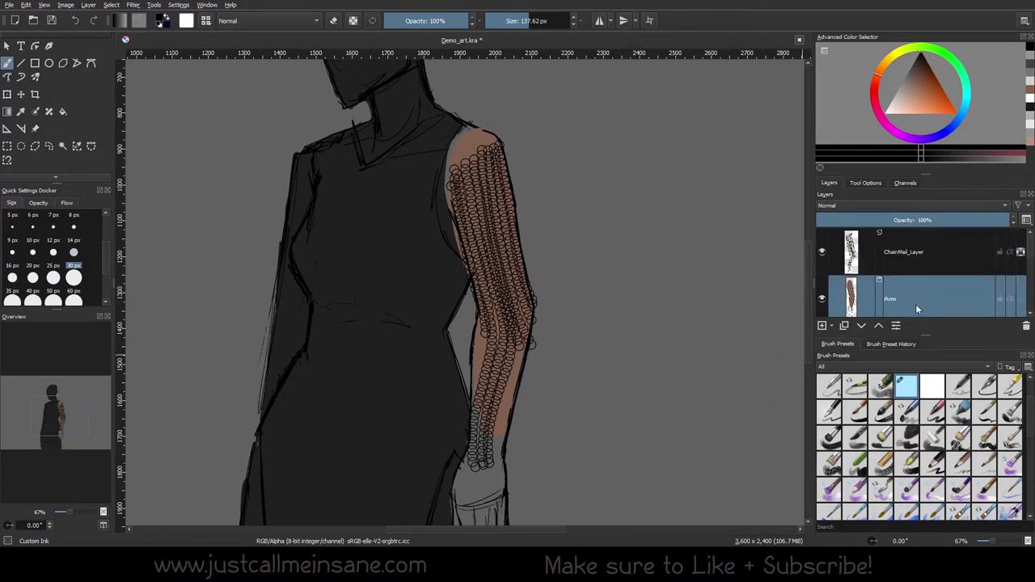
{"action": "left_click_drag", "start_coordinate": [1027, 246], "coordinate": [1028, 267]}
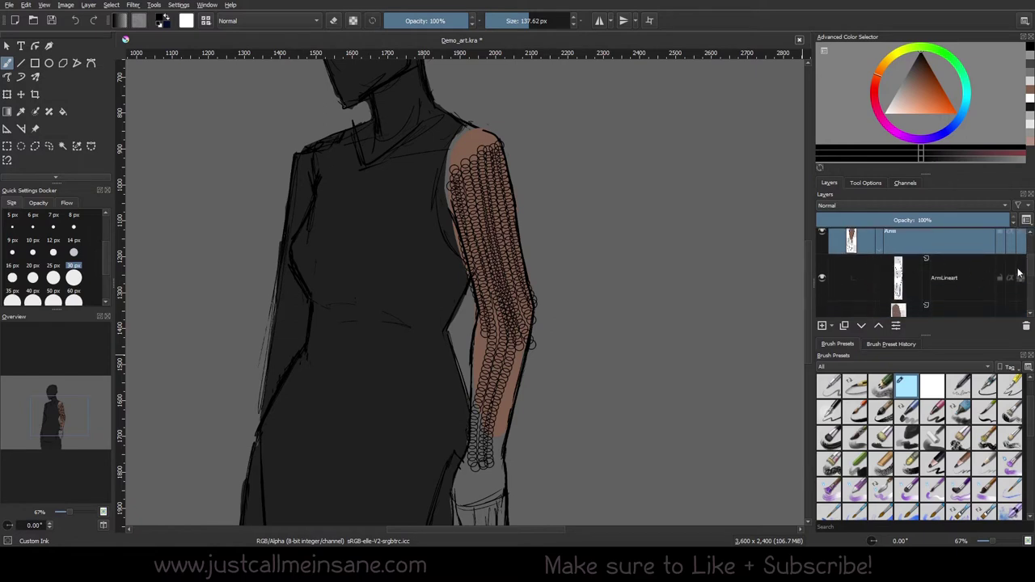
{"action": "scroll", "coordinate": [1025, 271], "scroll_direction": "down", "scroll_amount": 1}
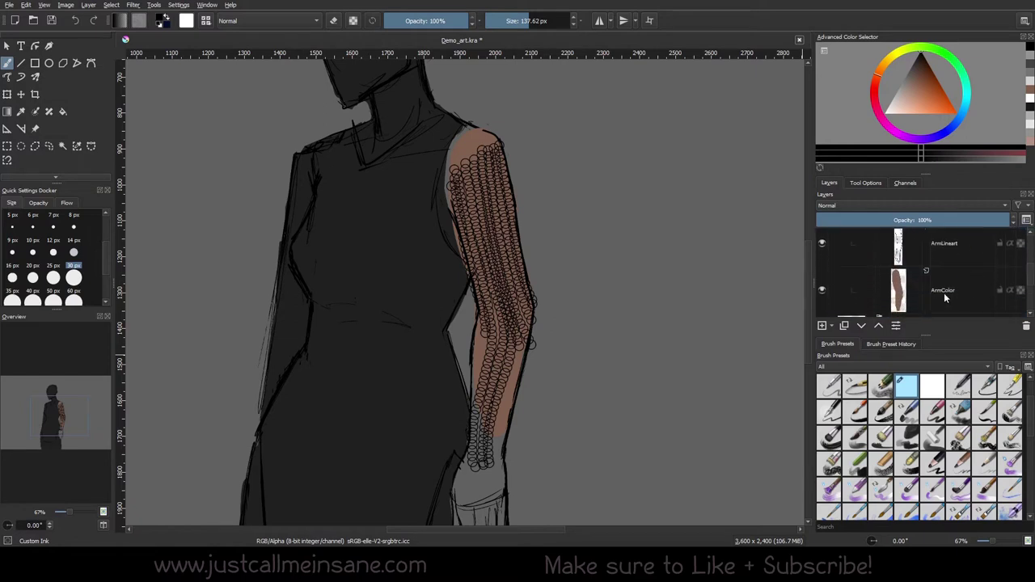
{"action": "scroll", "coordinate": [1026, 283], "scroll_direction": "up", "scroll_amount": 1}
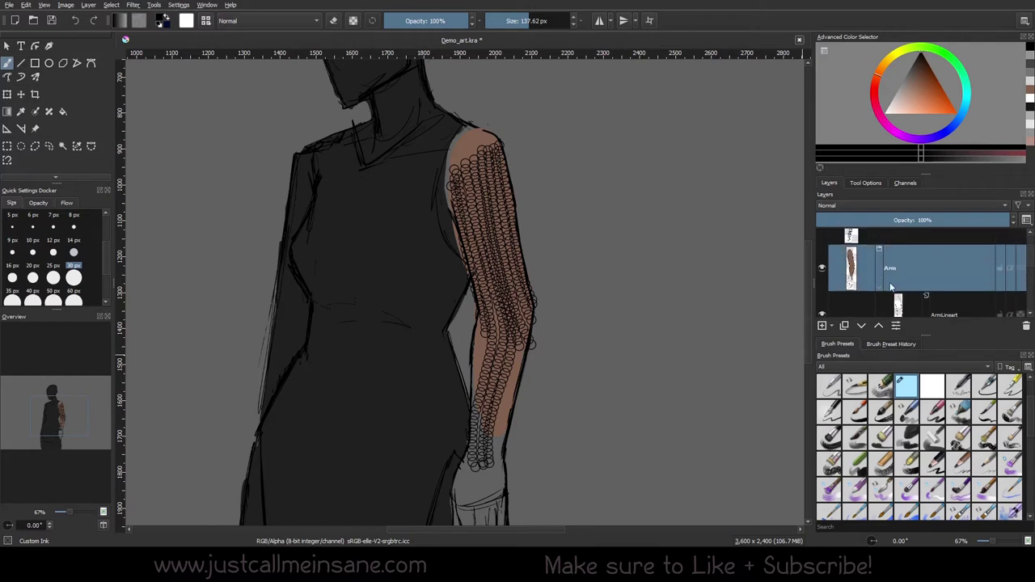
{"action": "left_click", "coordinate": [880, 287]}
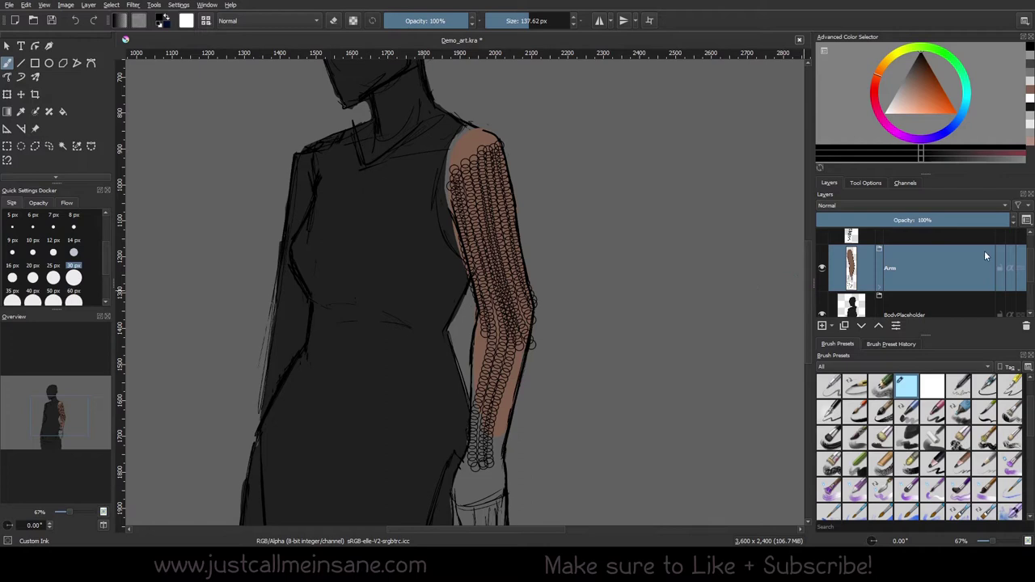
{"action": "scroll", "coordinate": [942, 261], "scroll_direction": "up", "scroll_amount": 1}
{"action": "left_click", "coordinate": [942, 257]}
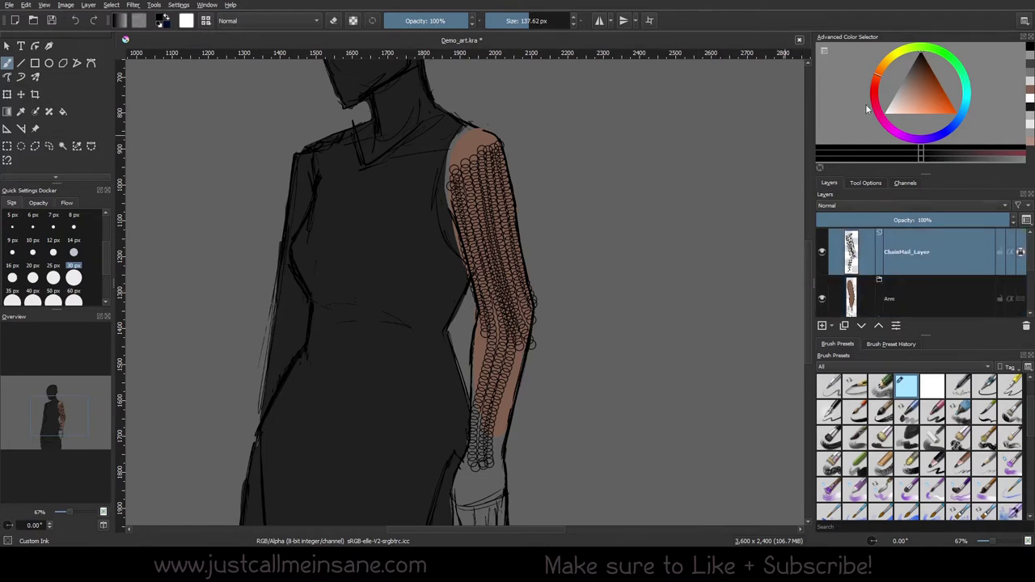
- Paint a light grey highlight along the upper arm's chainmail rings with the brush reduced to about 79.5 px
{"action": "left_click_drag", "start_coordinate": [899, 75], "coordinate": [893, 97]}
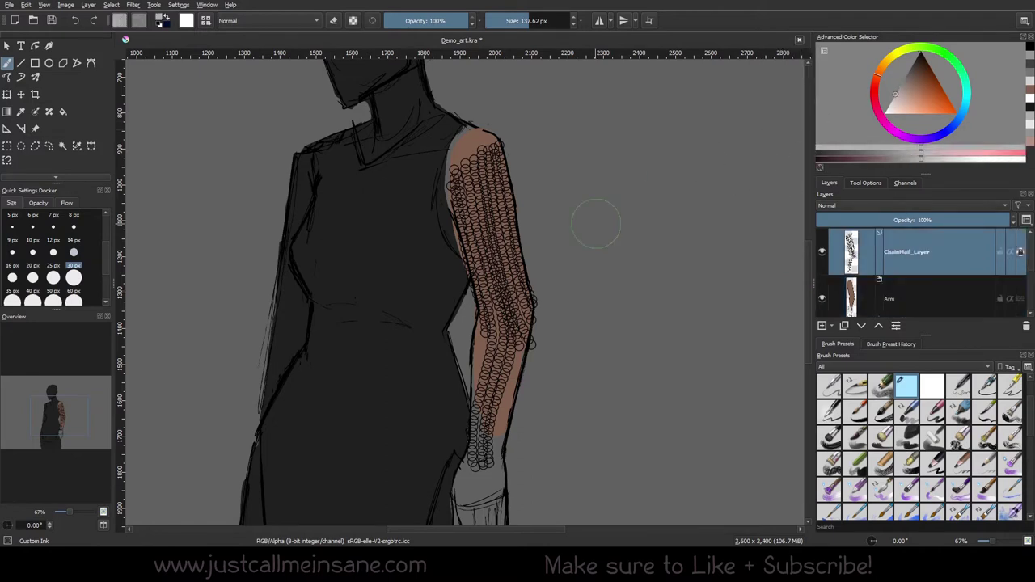
{"action": "right_click", "coordinate": [579, 198]}
{"action": "right_click", "coordinate": [489, 199]}
{"action": "left_click_drag", "start_coordinate": [494, 217], "coordinate": [465, 179], "text": "shift"}
{"action": "mouse_move", "coordinate": [501, 223]}
{"action": "left_mouse_down"}
{"action": "mouse_move", "coordinate": [512, 299]}
{"action": "mouse_move", "coordinate": [494, 191]}
{"action": "mouse_move", "coordinate": [514, 283]}
{"action": "left_mouse_up"}
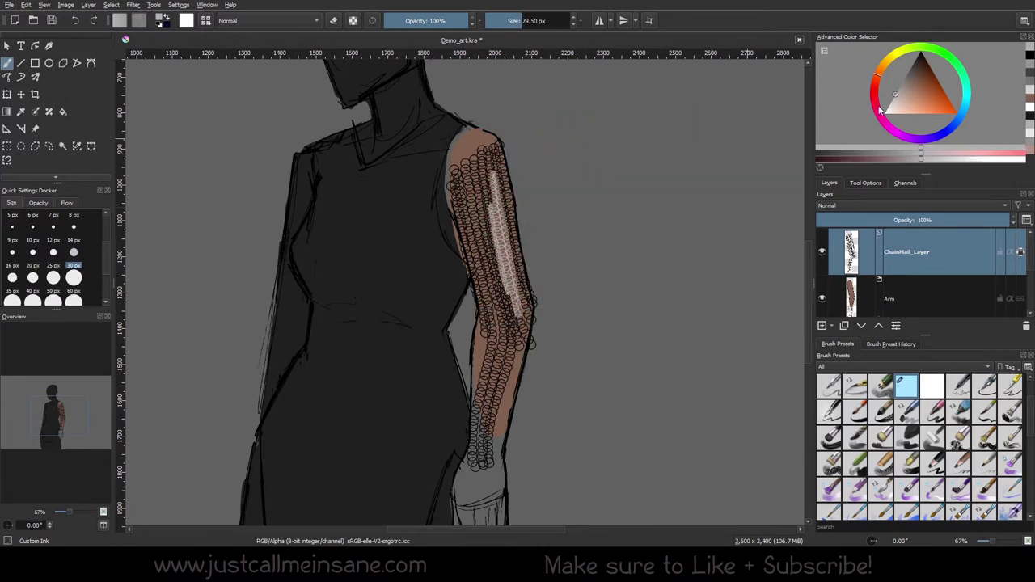
- Paint a dark grey shadow stroke over the upper arm's rings, on the inner side of the light highlight
{"action": "left_click_drag", "start_coordinate": [896, 93], "coordinate": [912, 65]}
{"action": "mouse_move", "coordinate": [482, 207]}
{"action": "left_mouse_down"}
{"action": "mouse_move", "coordinate": [489, 246]}
{"action": "mouse_move", "coordinate": [480, 195]}
{"action": "mouse_move", "coordinate": [488, 279]}
{"action": "left_mouse_up"}
{"action": "left_click_drag", "start_coordinate": [916, 61], "coordinate": [917, 54]}
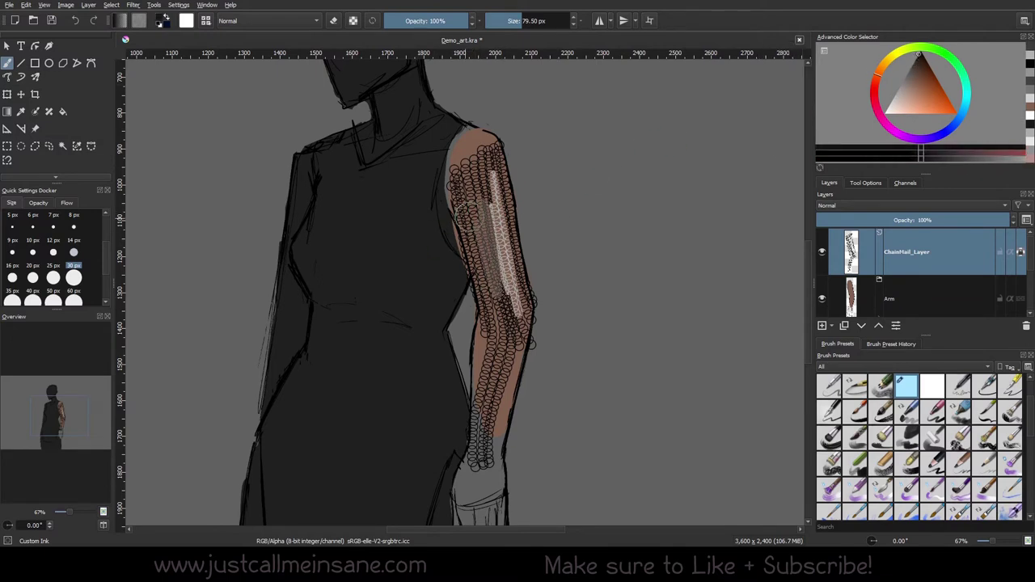
- Blend the upper arm's highlight and shadow with the Blender Blur brush at 60 px, and reselect the Custom Ink brush
{"action": "right_click", "coordinate": [469, 273]}
{"action": "left_click", "coordinate": [533, 298]}
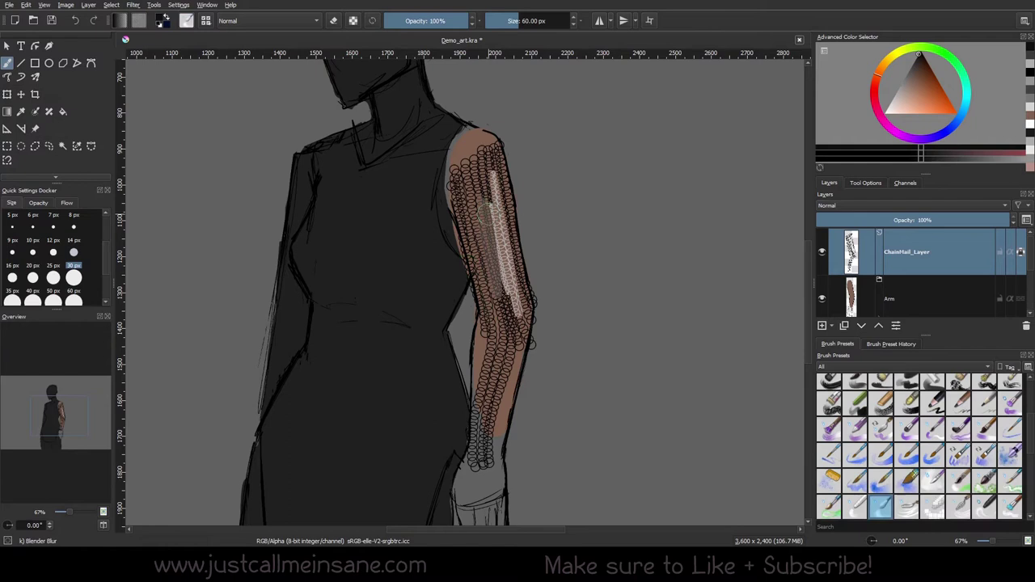
{"action": "mouse_move", "coordinate": [483, 238]}
{"action": "left_mouse_down"}
{"action": "mouse_move", "coordinate": [492, 188]}
{"action": "mouse_move", "coordinate": [509, 180]}
{"action": "mouse_move", "coordinate": [503, 265]}
{"action": "mouse_move", "coordinate": [526, 287]}
{"action": "mouse_move", "coordinate": [511, 325]}
{"action": "mouse_move", "coordinate": [490, 171]}
{"action": "mouse_move", "coordinate": [518, 332]}
{"action": "mouse_move", "coordinate": [490, 198]}
{"action": "mouse_move", "coordinate": [510, 331]}
{"action": "mouse_move", "coordinate": [502, 174]}
{"action": "mouse_move", "coordinate": [514, 351]}
{"action": "mouse_move", "coordinate": [490, 264]}
{"action": "left_mouse_up"}
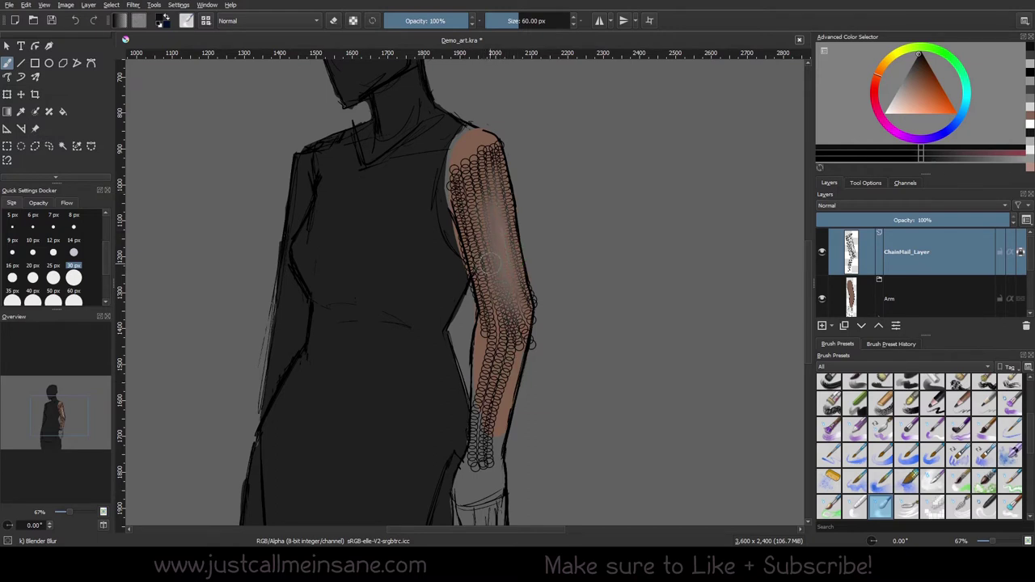
{"action": "right_click", "coordinate": [558, 251]}
{"action": "left_click", "coordinate": [559, 194]}
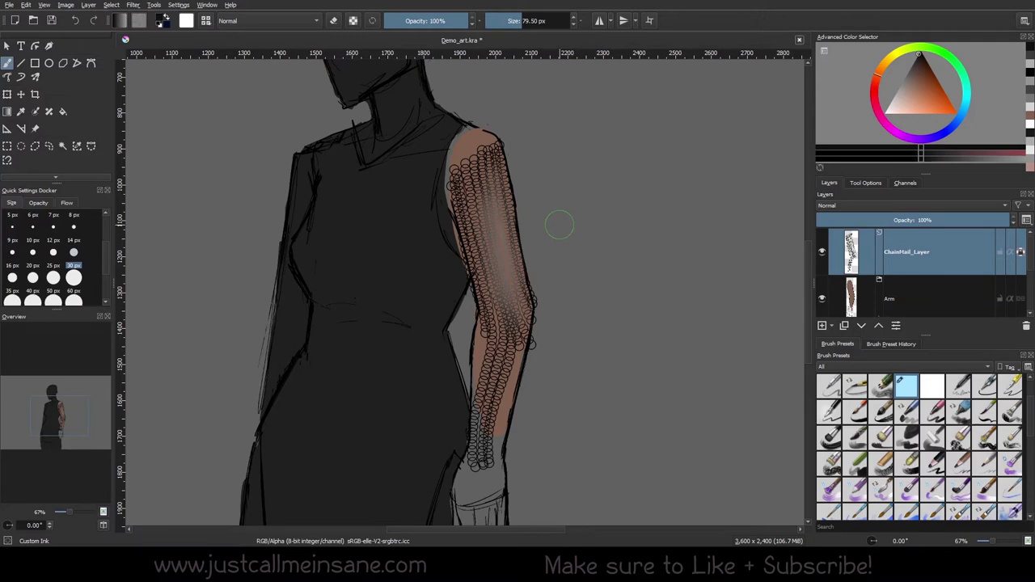
- Open the recent file Chainmail_v01.kra and paint light grey highlights on the ring's upper and lower arcs in layer Option_3
{"action": "left_click", "coordinate": [9, 5]}
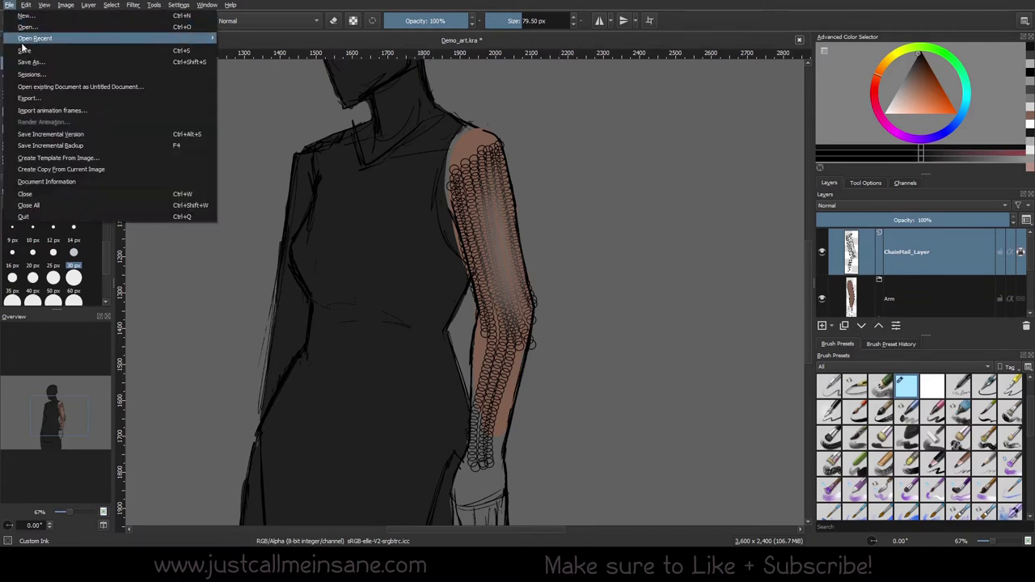
{"action": "mouse_move", "coordinate": [35, 38]}
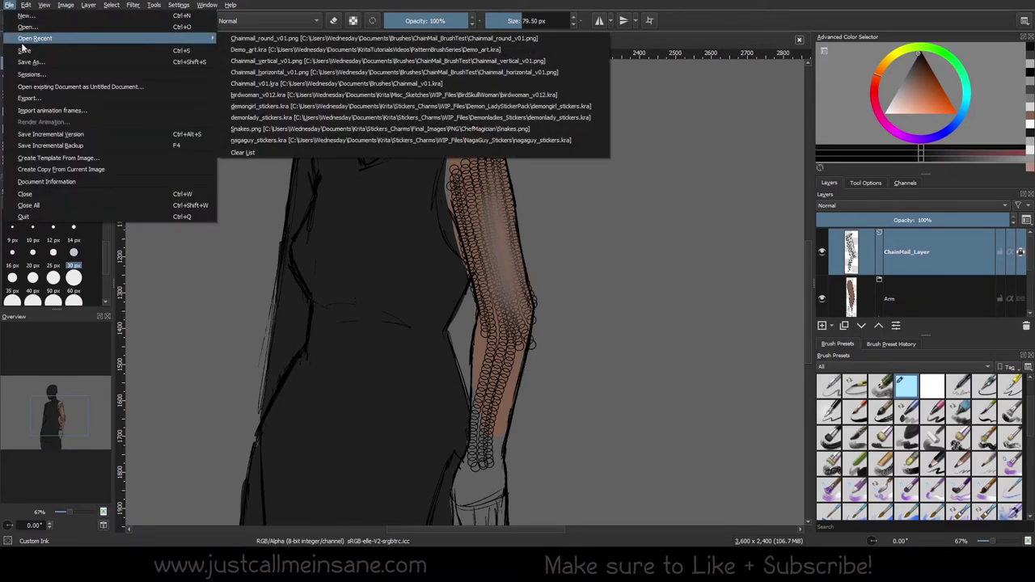
{"action": "left_click", "coordinate": [562, 83]}
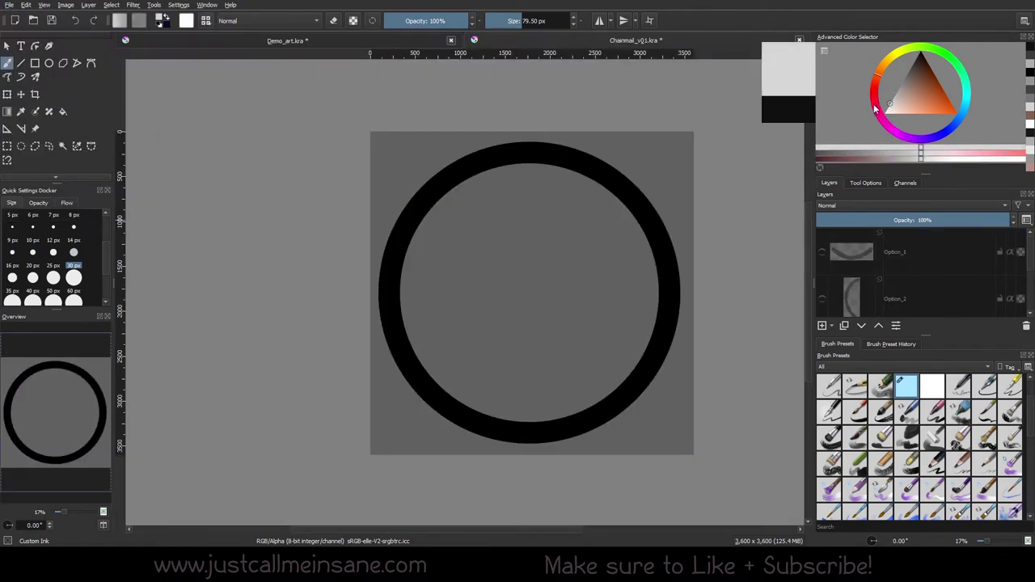
{"action": "scroll", "coordinate": [681, 447], "scroll_direction": "up", "scroll_amount": 1}
{"action": "mouse_move", "coordinate": [394, 416]}
{"action": "left_mouse_down"}
{"action": "mouse_move", "coordinate": [419, 446]}
{"action": "mouse_move", "coordinate": [445, 394]}
{"action": "mouse_move", "coordinate": [513, 443]}
{"action": "mouse_move", "coordinate": [535, 413]}
{"action": "mouse_move", "coordinate": [363, 398]}
{"action": "left_mouse_up"}
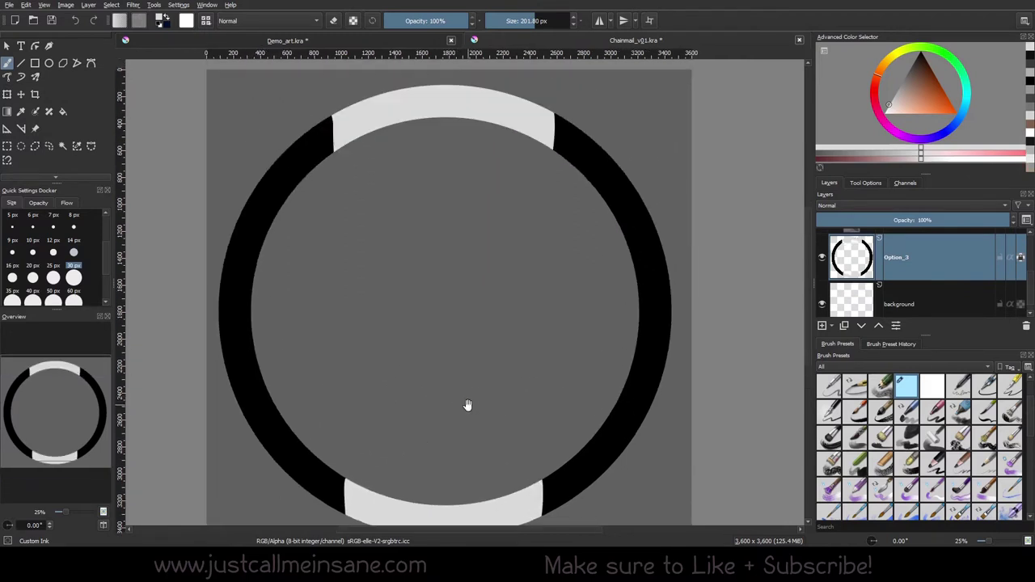
- Paint dark grey bands on the ring at both ends of the lower light grey highlight
{"action": "left_click_drag", "start_coordinate": [467, 407], "coordinate": [466, 337]}
{"action": "left_click_drag", "start_coordinate": [897, 70], "coordinate": [911, 65]}
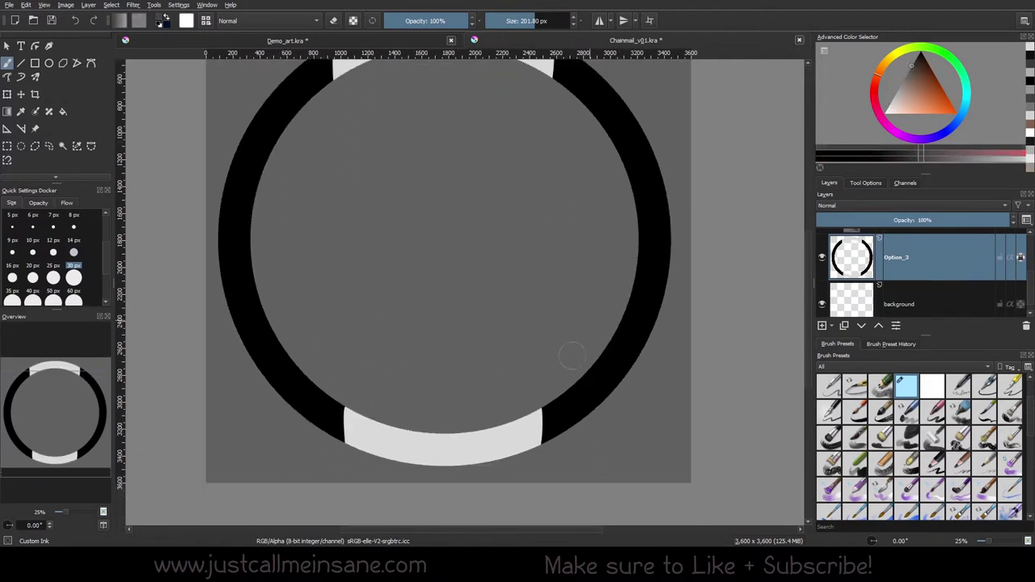
{"action": "mouse_move", "coordinate": [544, 393]}
{"action": "left_mouse_down"}
{"action": "mouse_move", "coordinate": [545, 441]}
{"action": "mouse_move", "coordinate": [572, 438]}
{"action": "mouse_move", "coordinate": [590, 400]}
{"action": "left_mouse_up"}
{"action": "left_click_drag", "start_coordinate": [352, 440], "coordinate": [259, 331]}
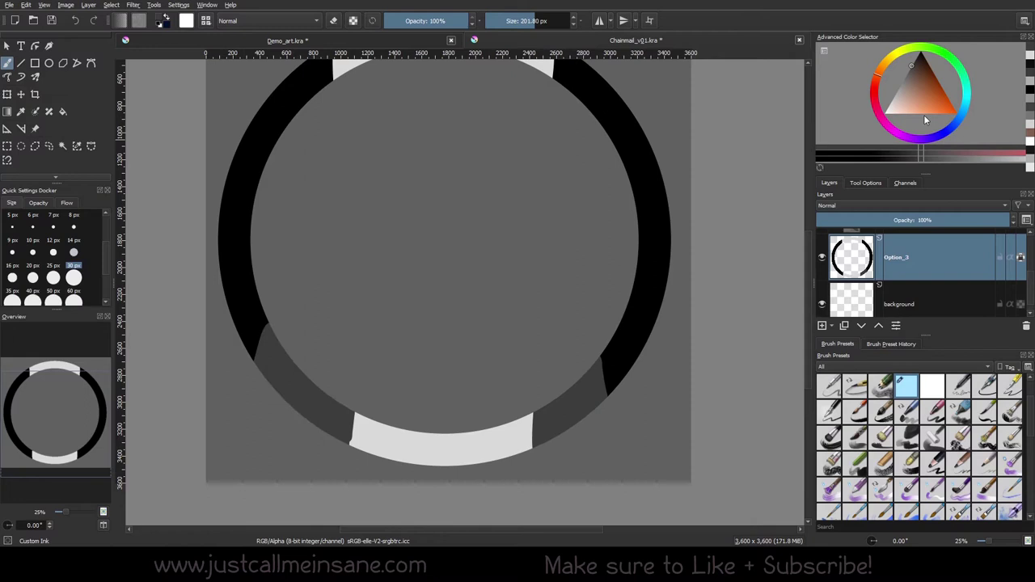
- Repaint the ring's highlights in a slightly darker light grey and add dark grey bands at both ends of the upper one
{"action": "mouse_move", "coordinate": [923, 115]}
{"action": "left_mouse_down"}
{"action": "mouse_move", "coordinate": [902, 89]}
{"action": "mouse_move", "coordinate": [884, 98]}
{"action": "left_mouse_up"}
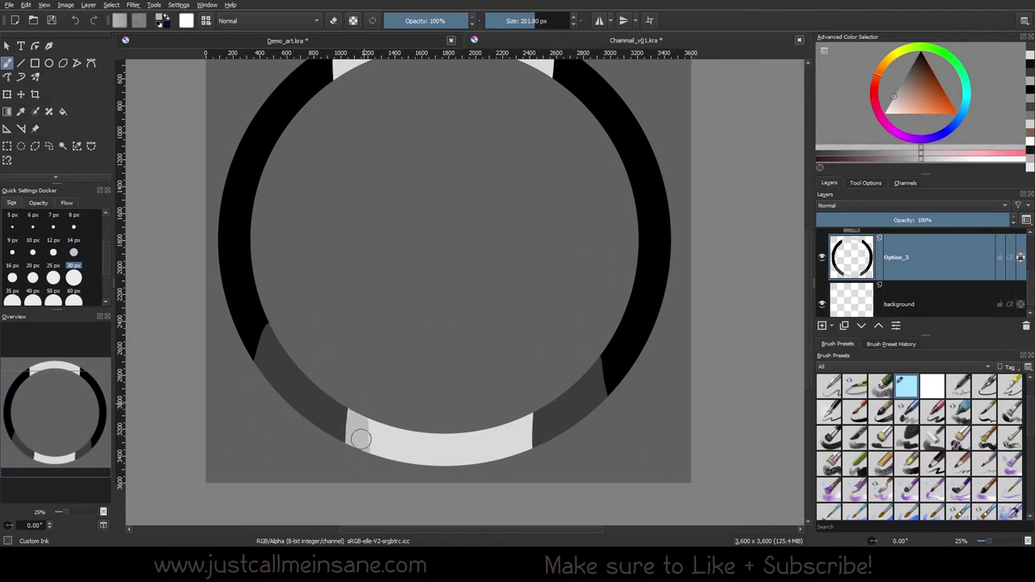
{"action": "mouse_move", "coordinate": [358, 434]}
{"action": "left_mouse_down"}
{"action": "mouse_move", "coordinate": [379, 419]}
{"action": "mouse_move", "coordinate": [408, 480]}
{"action": "mouse_move", "coordinate": [421, 477]}
{"action": "mouse_move", "coordinate": [440, 438]}
{"action": "mouse_move", "coordinate": [487, 476]}
{"action": "mouse_move", "coordinate": [526, 435]}
{"action": "left_mouse_up"}
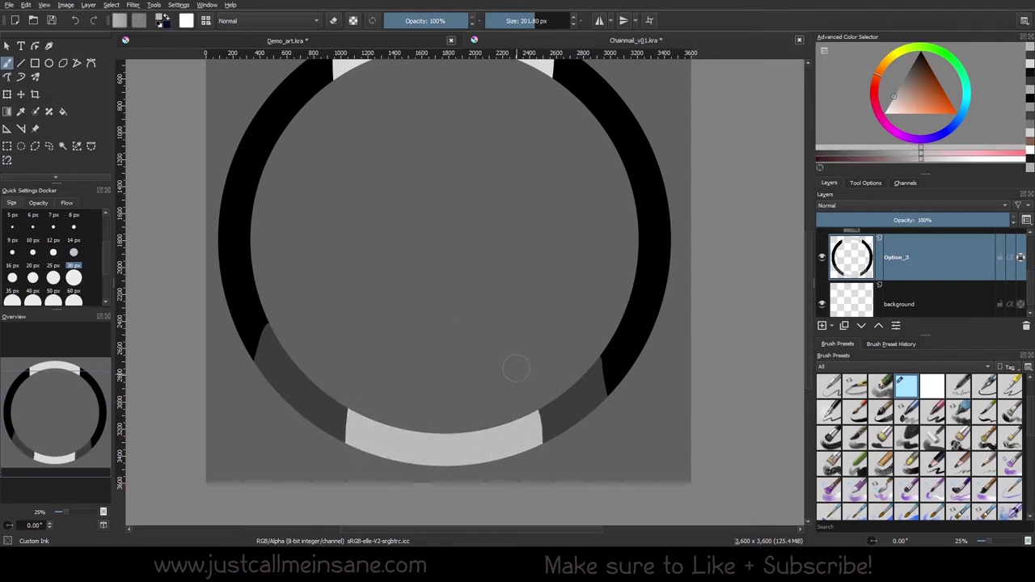
{"action": "scroll", "coordinate": [346, 184], "scroll_direction": "up", "scroll_amount": 4}
{"action": "mouse_move", "coordinate": [341, 160]}
{"action": "left_mouse_down"}
{"action": "mouse_move", "coordinate": [356, 174]}
{"action": "mouse_move", "coordinate": [439, 154]}
{"action": "mouse_move", "coordinate": [500, 206]}
{"action": "left_mouse_up"}
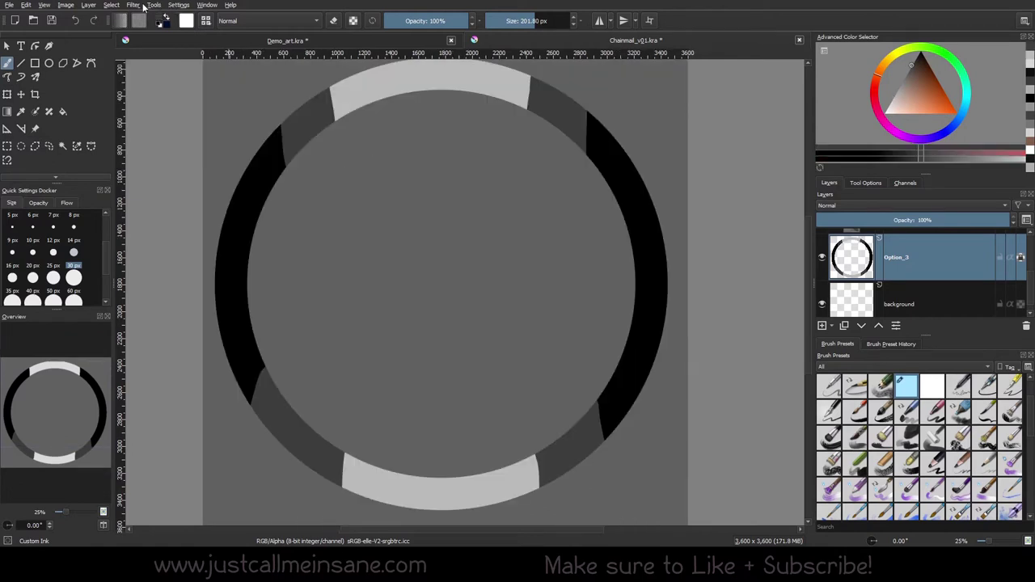
- Apply a blur filter to the Option_3 ring to soften the transitions between its grey bands
{"action": "left_click", "coordinate": [133, 5]}
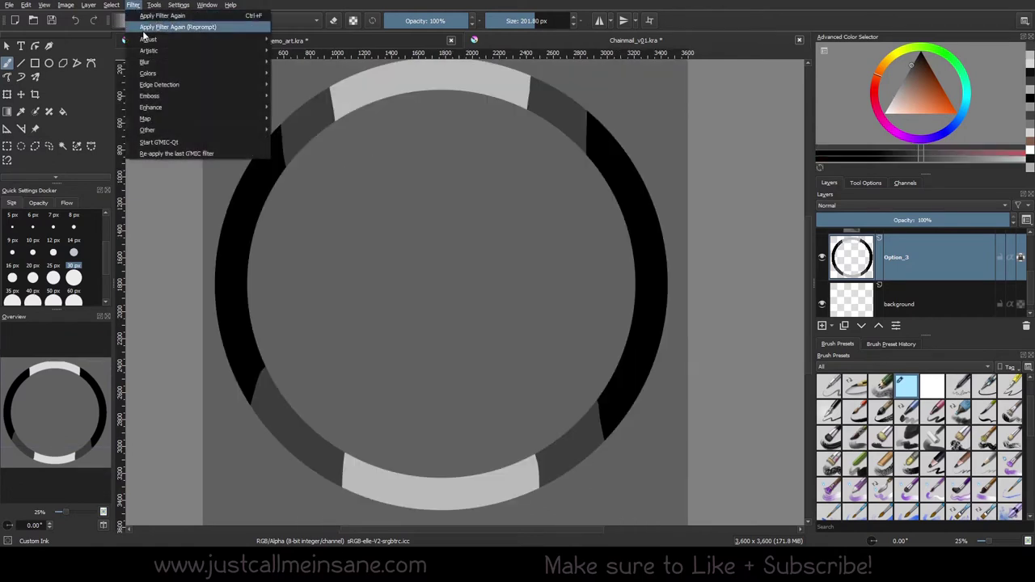
{"action": "mouse_move", "coordinate": [173, 65]}
{"action": "left_click", "coordinate": [304, 73]}
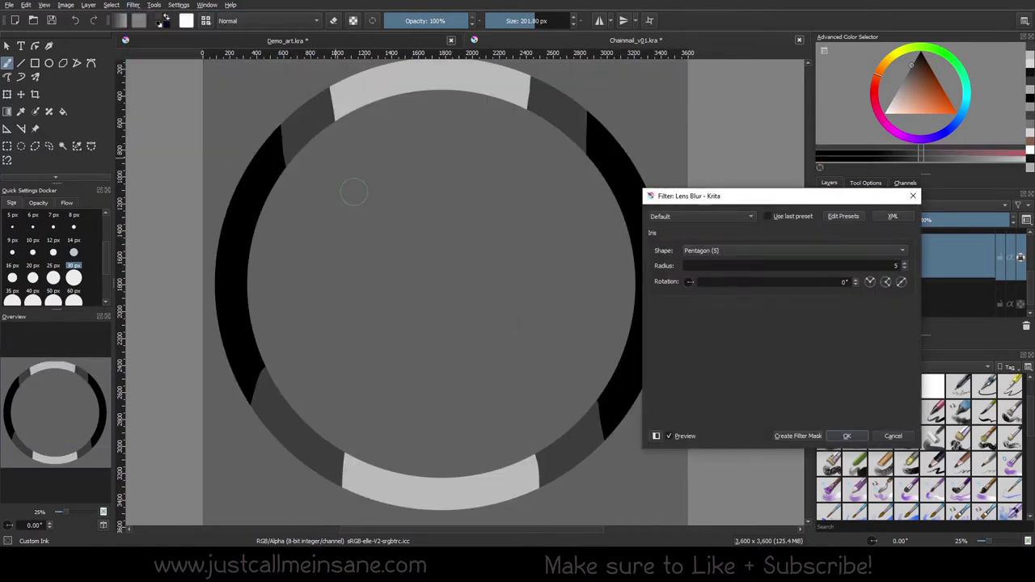
{"action": "left_click", "coordinate": [846, 437]}
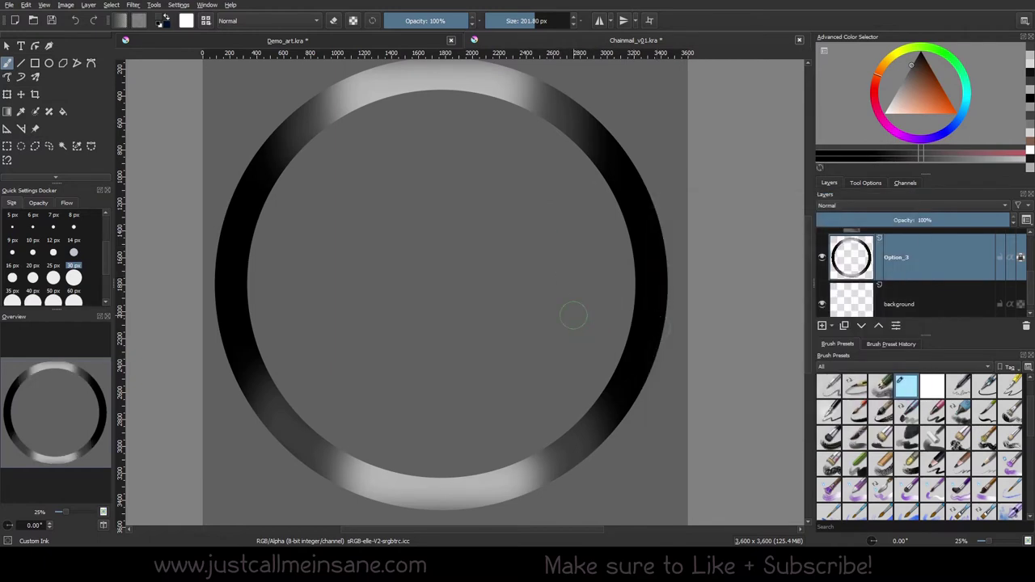
- Set the ring image's background opacity to 0.00 in its image properties
{"action": "left_click", "coordinate": [14, 21]}
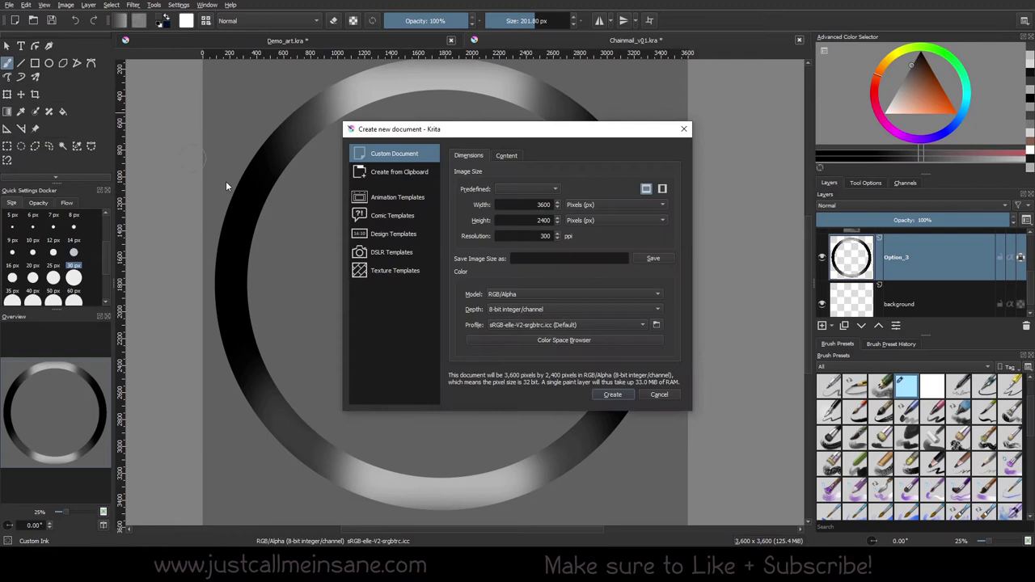
{"action": "key", "text": "Escape"}
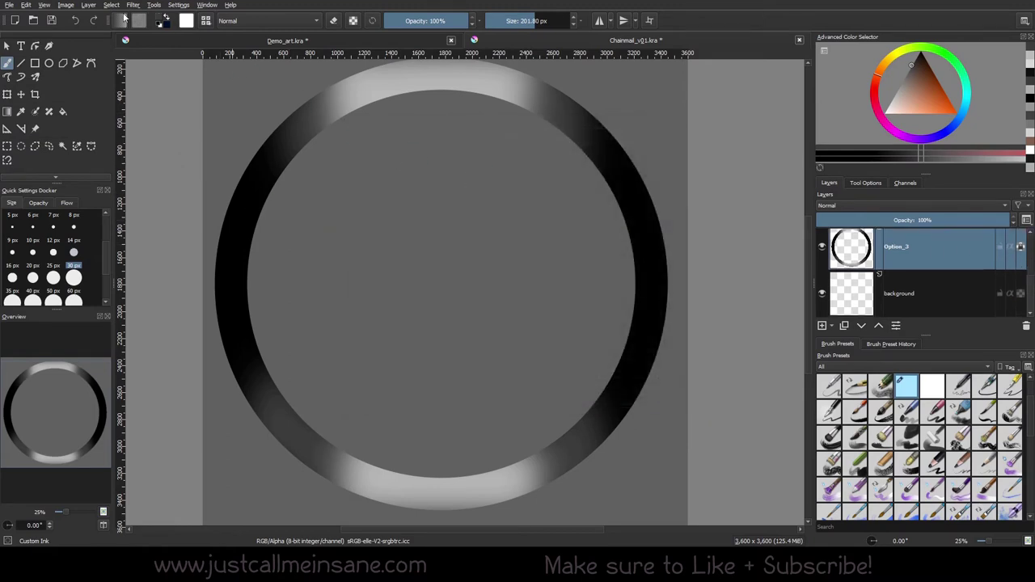
{"action": "left_click", "coordinate": [67, 4]}
{"action": "left_click", "coordinate": [81, 15]}
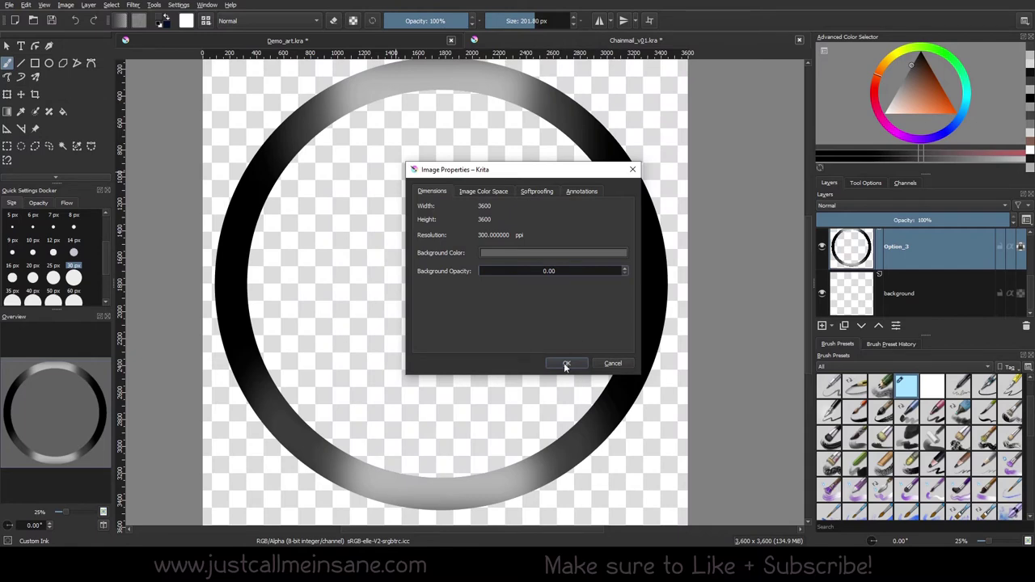
{"action": "left_click", "coordinate": [566, 363]}
- Save Chainmail_v01.kra and save a PNG copy of the shaded ring as Chainmail_round_v02.png in the ChainMail_BrushTest folder
{"action": "left_click", "coordinate": [8, 4]}
{"action": "mouse_move", "coordinate": [32, 38]}
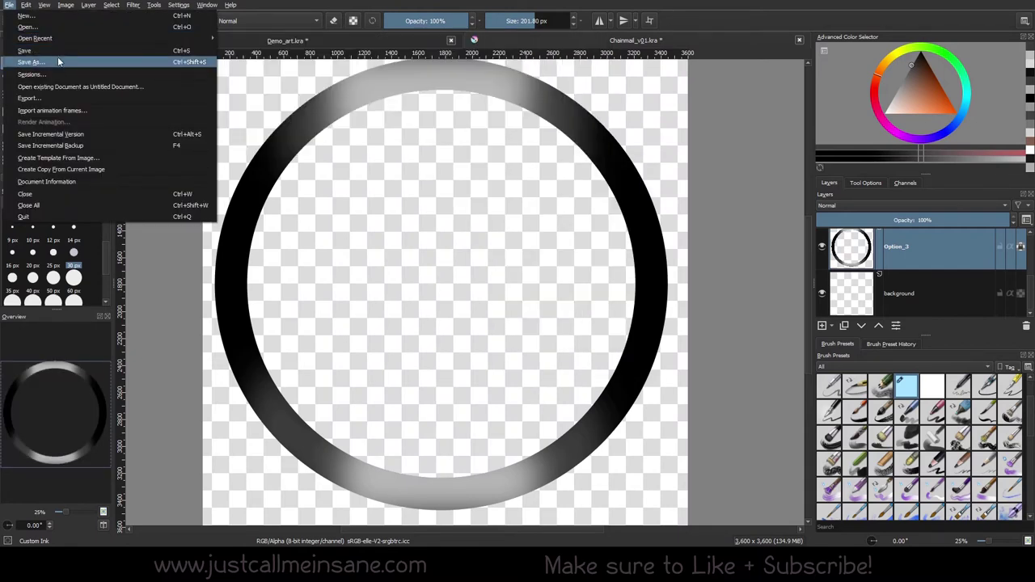
{"action": "left_click", "coordinate": [65, 51]}
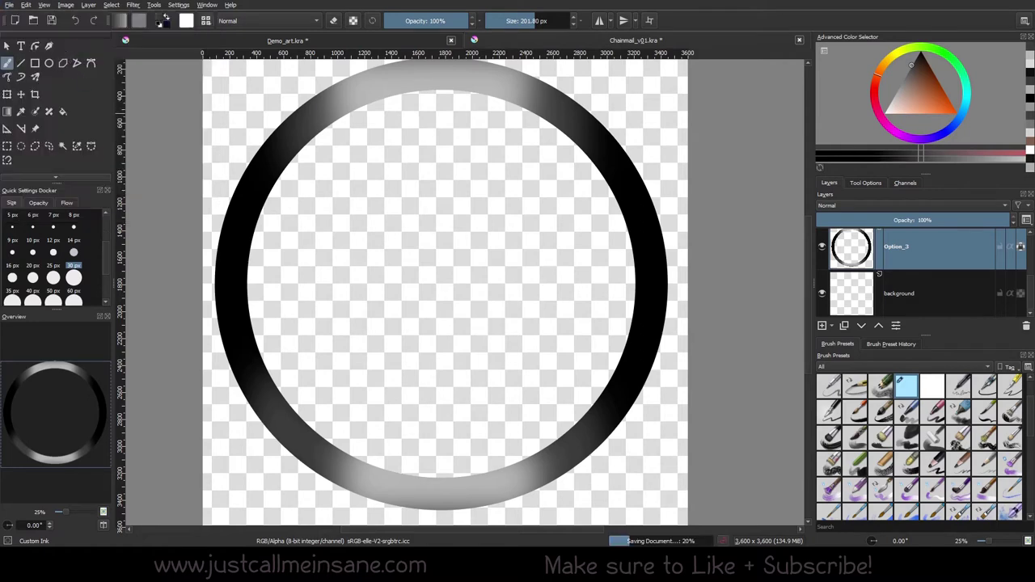
{"action": "left_click", "coordinate": [9, 4]}
{"action": "left_click", "coordinate": [65, 63]}
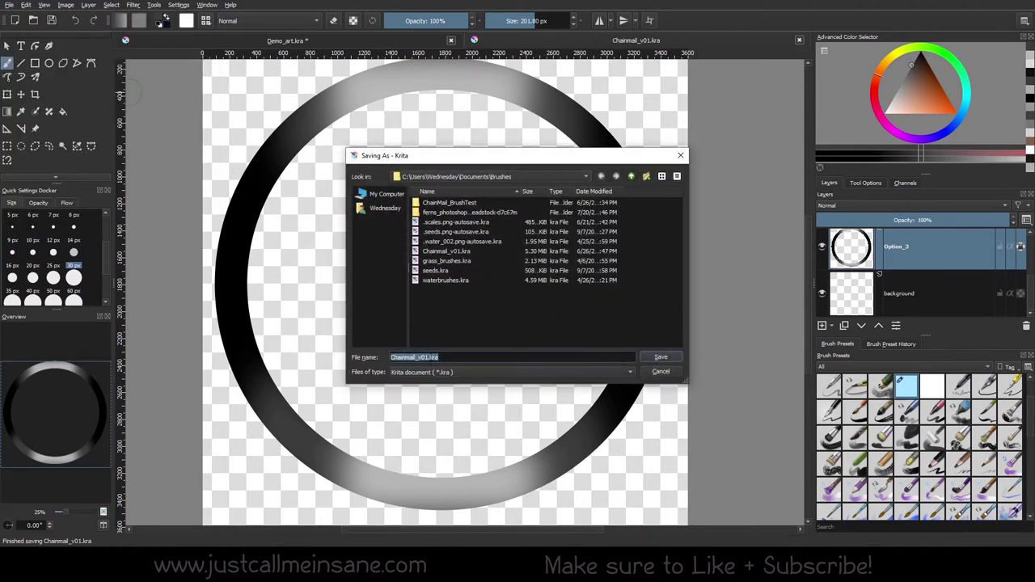
{"action": "left_click", "coordinate": [429, 372]}
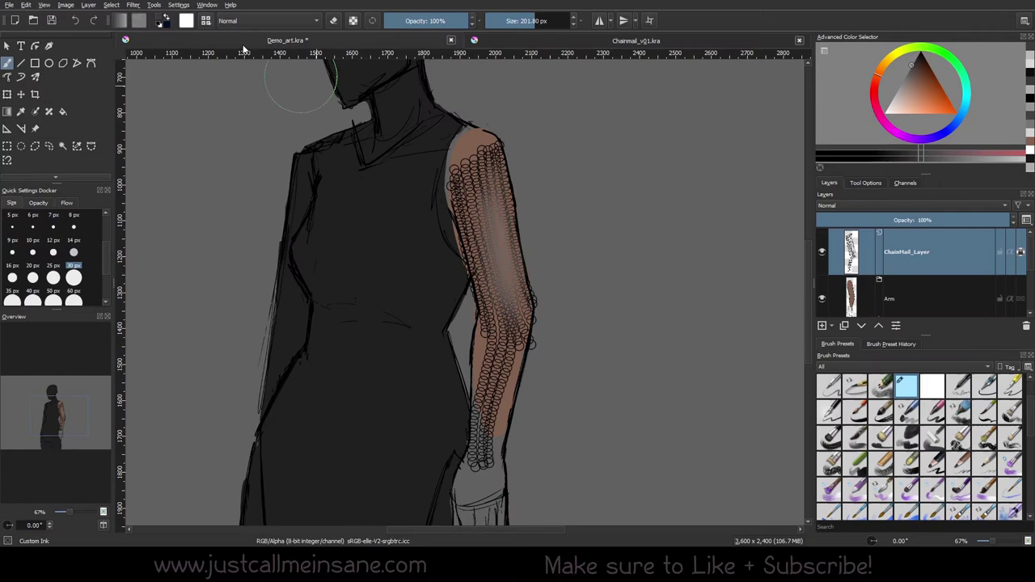
- Back in Demo_art.kra, import Chainmail_round_v02.png as a predefined brush tip and choose it for the Custom Ink brush
{"action": "left_click", "coordinate": [187, 21]}
{"action": "left_click", "coordinate": [351, 97]}
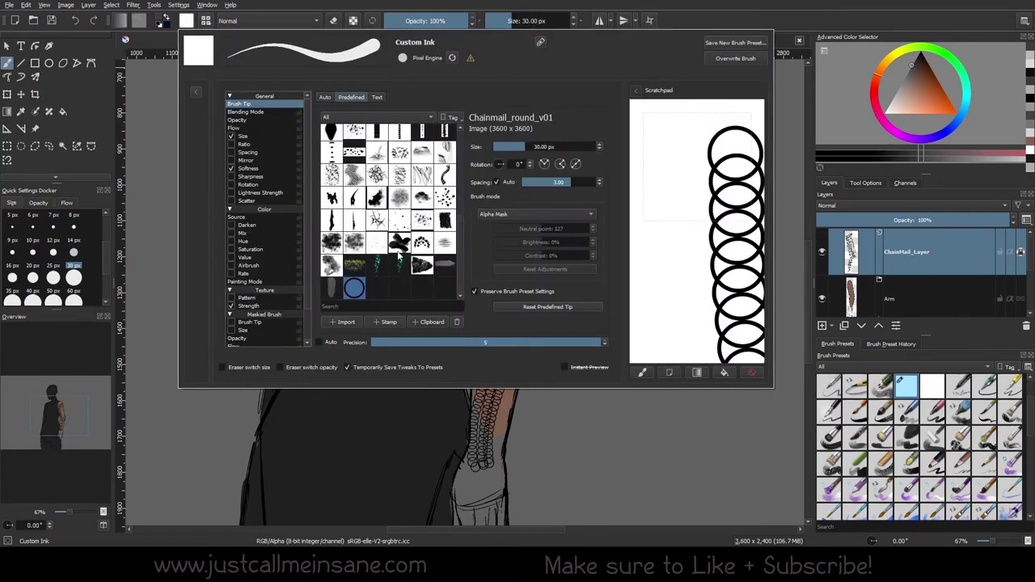
{"action": "left_click", "coordinate": [345, 322]}
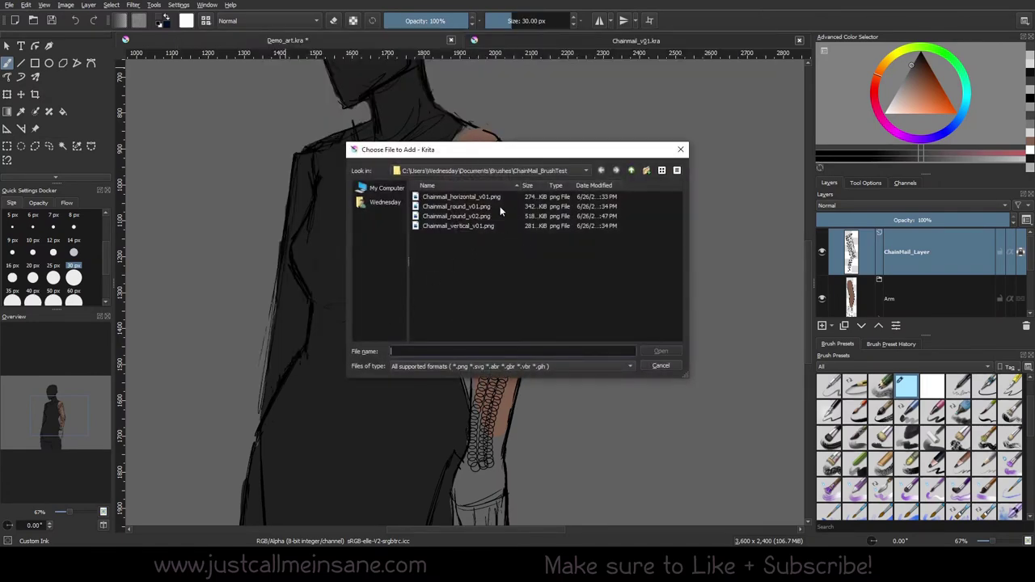
{"action": "left_click", "coordinate": [487, 227]}
{"action": "left_click", "coordinate": [490, 217]}
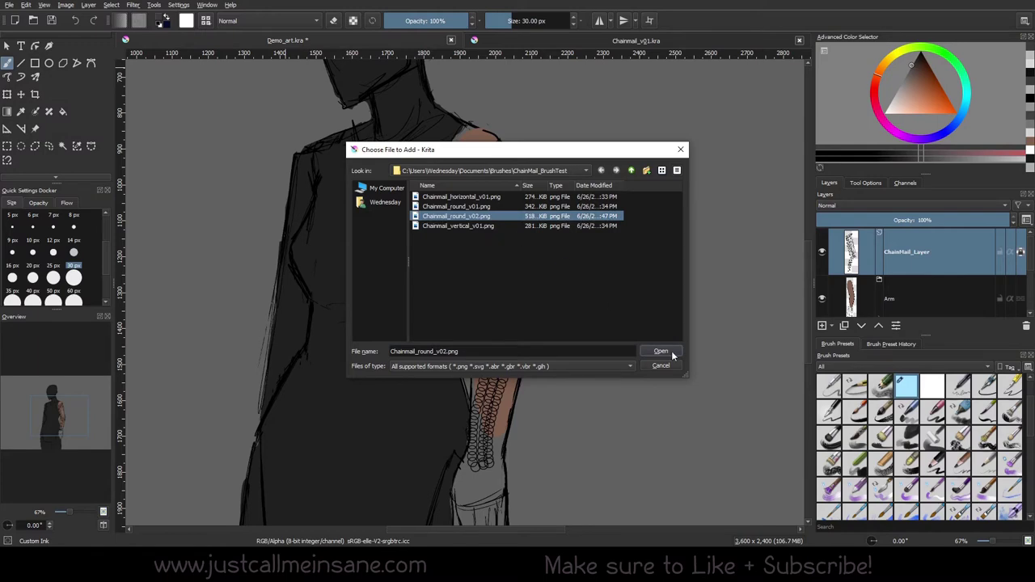
{"action": "left_click", "coordinate": [661, 352]}
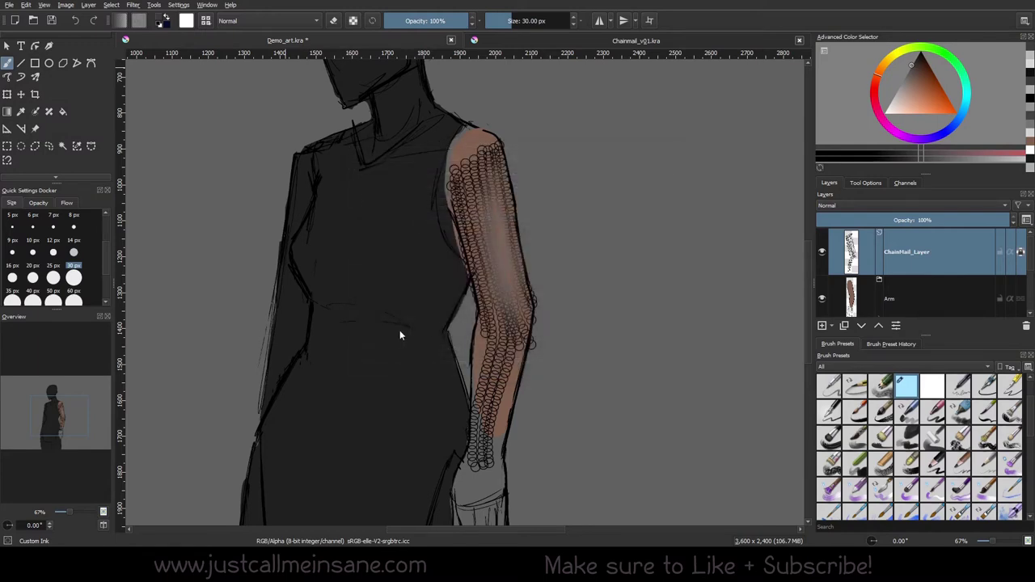
{"action": "left_click", "coordinate": [191, 26]}
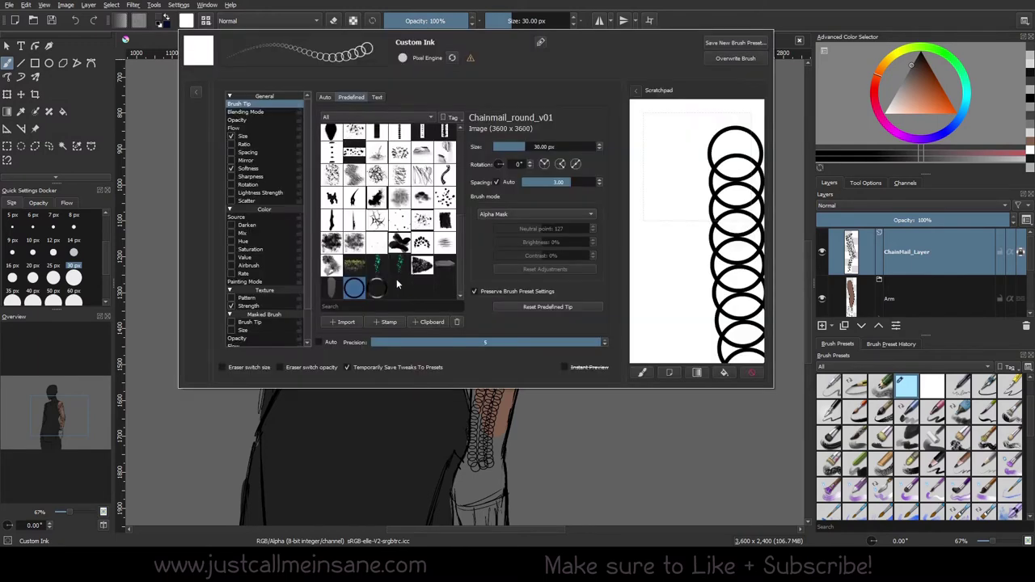
- Hide ChainMail_Layer and cover the arm with columns of the shaded rings at 30 px on a new paint layer
{"action": "left_click", "coordinate": [858, 257]}
{"action": "left_click", "coordinate": [820, 254]}
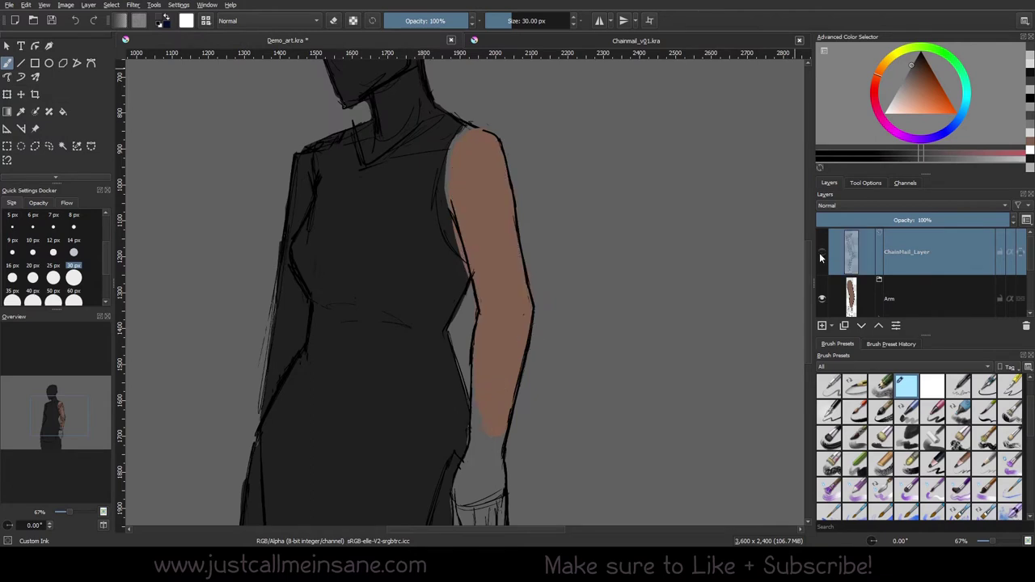
{"action": "left_click", "coordinate": [821, 325]}
{"action": "left_click", "coordinate": [821, 299]}
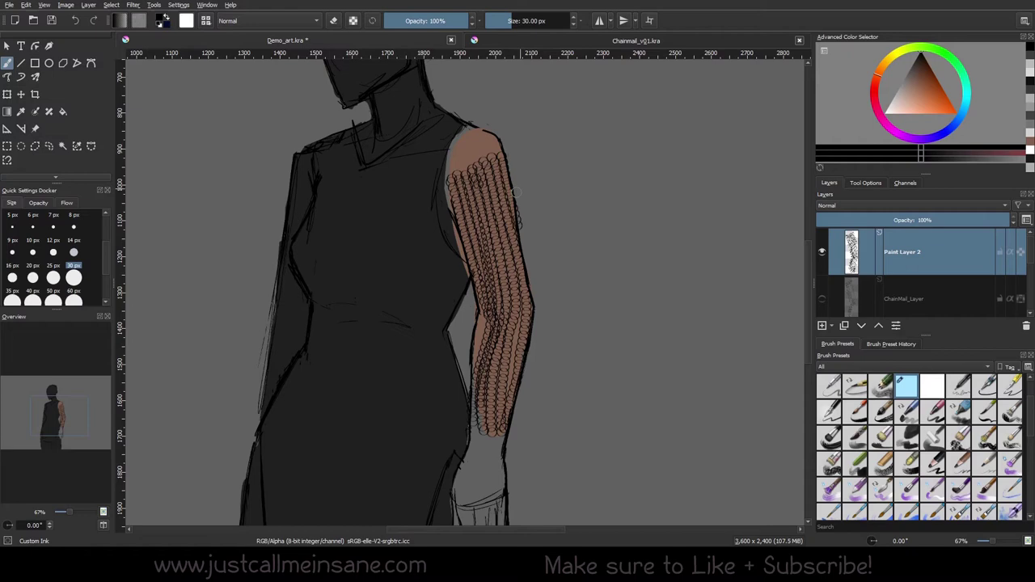
- Lock the new ring layer's alpha and paint light grey highlights down the upper arm's rings with the original Custom Ink brush at 8.01 px
{"action": "scroll", "coordinate": [506, 212], "scroll_direction": "up", "scroll_amount": 2}
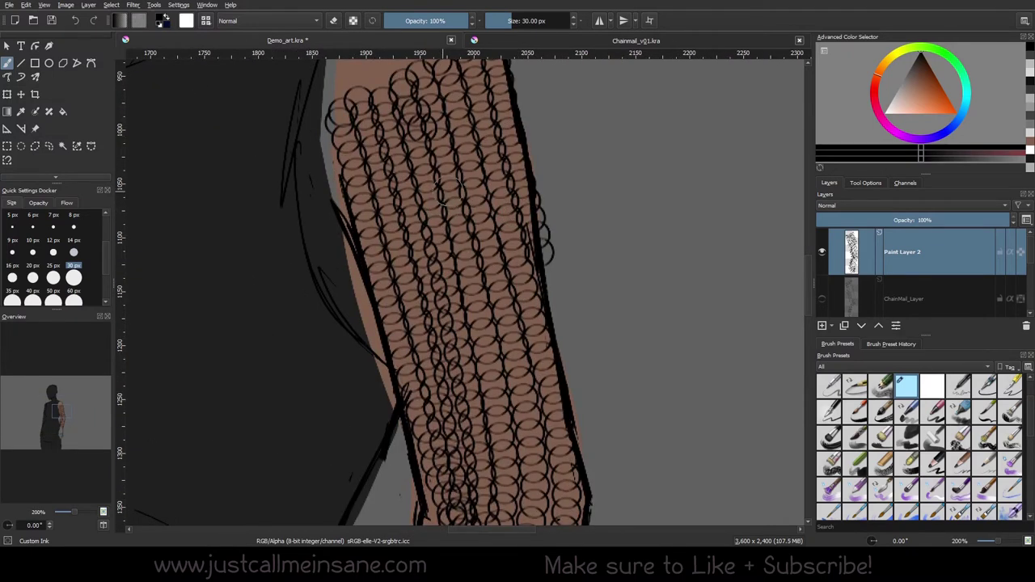
{"action": "left_click", "coordinate": [1020, 253]}
{"action": "left_click_drag", "start_coordinate": [589, 296], "coordinate": [599, 314]}
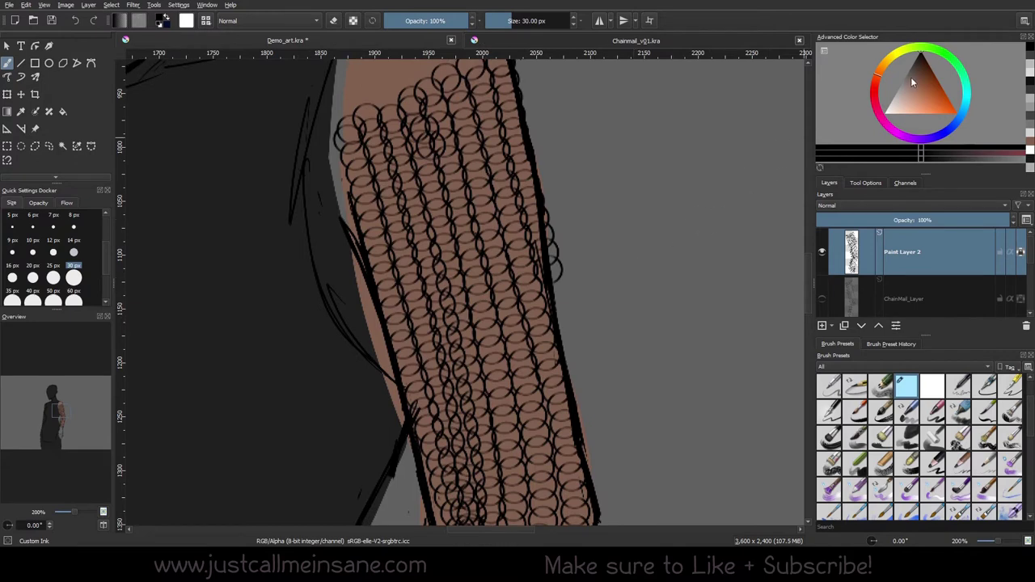
{"action": "left_click", "coordinate": [891, 99]}
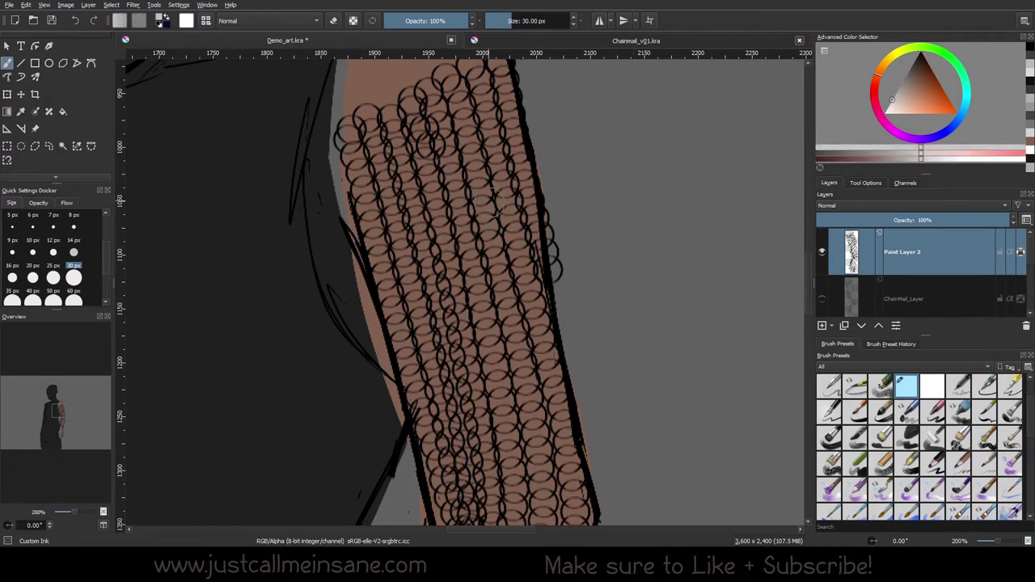
{"action": "left_click", "coordinate": [370, 20]}
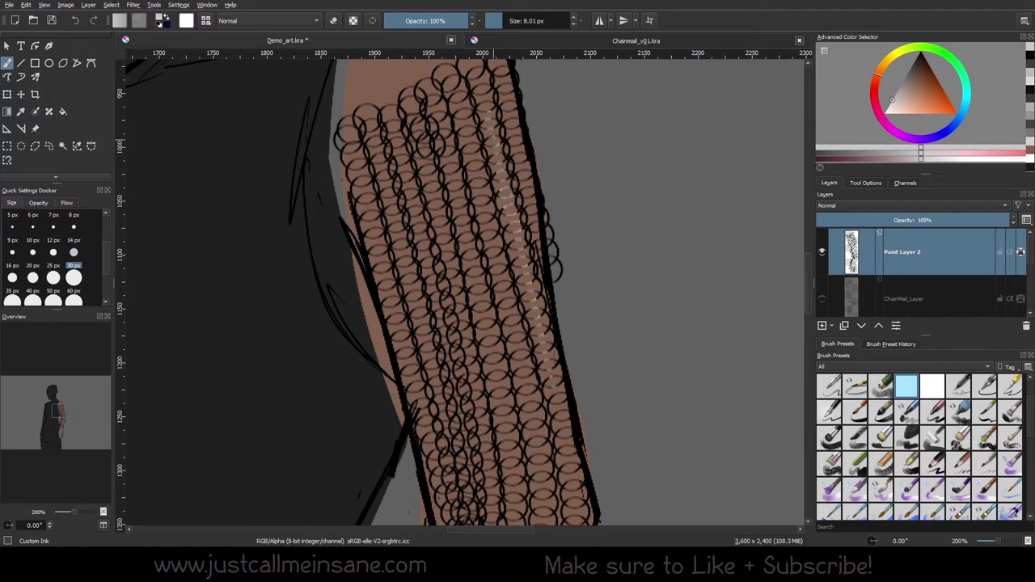
{"action": "left_click_drag", "start_coordinate": [462, 129], "coordinate": [540, 453]}
{"action": "left_click_drag", "start_coordinate": [442, 135], "coordinate": [495, 340]}
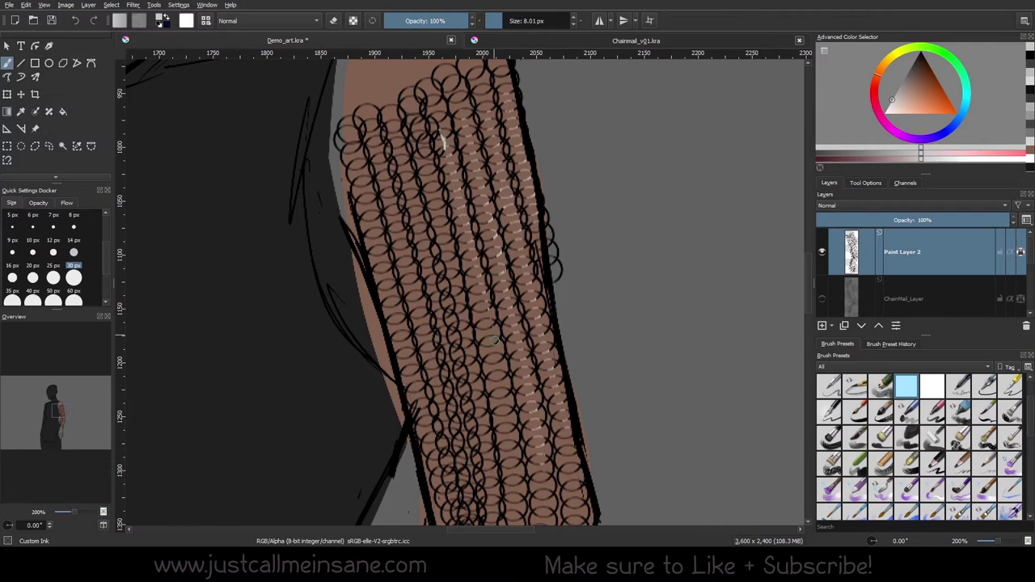
- Soften the light highlights on the upper arm's rings with the Blender Blur brush at 60 px, and switch back to Custom Ink
{"action": "right_click", "coordinate": [490, 272]}
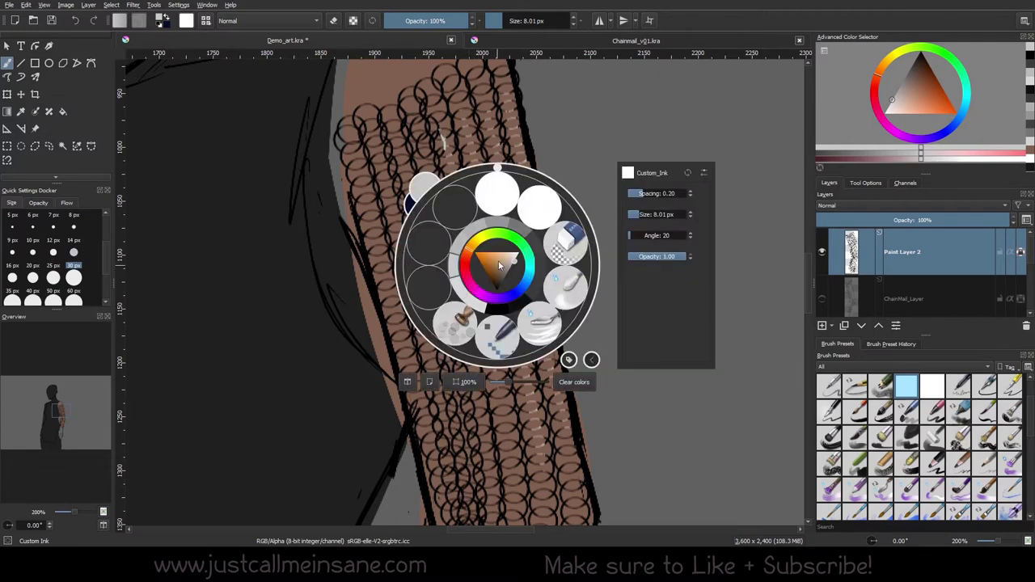
{"action": "left_click", "coordinate": [571, 257]}
{"action": "right_click", "coordinate": [520, 223]}
{"action": "left_click", "coordinate": [456, 175]}
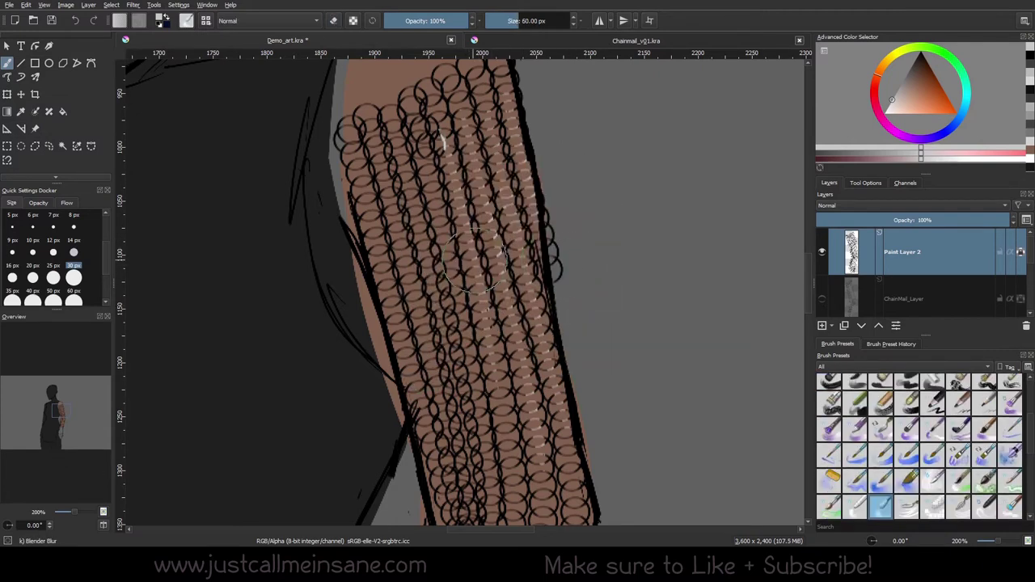
{"action": "mouse_move", "coordinate": [469, 191]}
{"action": "left_mouse_down"}
{"action": "mouse_move", "coordinate": [486, 125]}
{"action": "mouse_move", "coordinate": [521, 212]}
{"action": "mouse_move", "coordinate": [531, 432]}
{"action": "mouse_move", "coordinate": [431, 125]}
{"action": "mouse_move", "coordinate": [517, 291]}
{"action": "mouse_move", "coordinate": [566, 437]}
{"action": "mouse_move", "coordinate": [506, 113]}
{"action": "mouse_move", "coordinate": [476, 101]}
{"action": "mouse_move", "coordinate": [439, 219]}
{"action": "left_mouse_up"}
{"action": "right_click", "coordinate": [505, 281]}
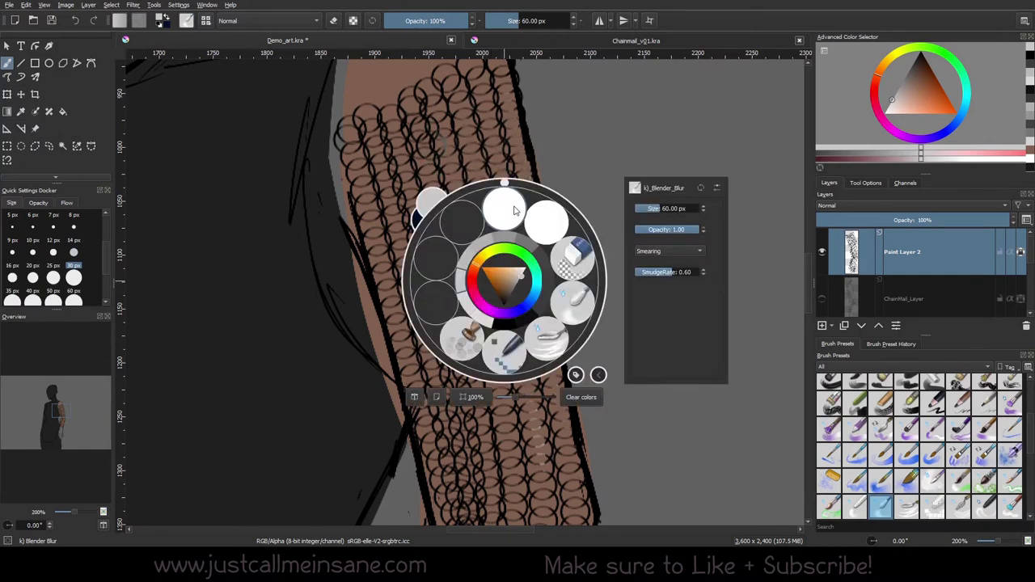
{"action": "left_click", "coordinate": [449, 198]}
- Duplicate Paint Layer 2 and try the Multiply and Divide blending modes on the copy
{"action": "right_click", "coordinate": [873, 255]}
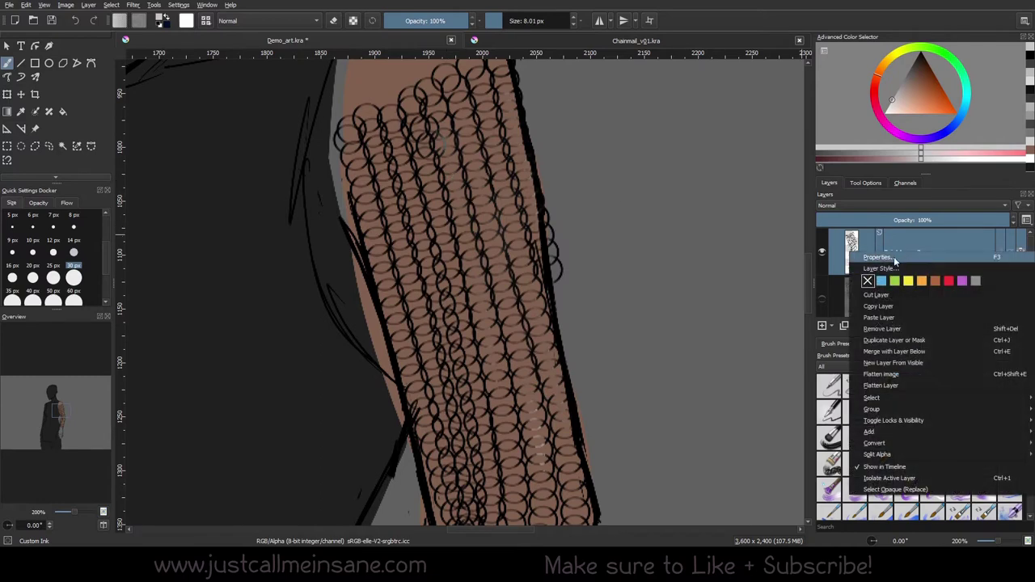
{"action": "left_click", "coordinate": [898, 337]}
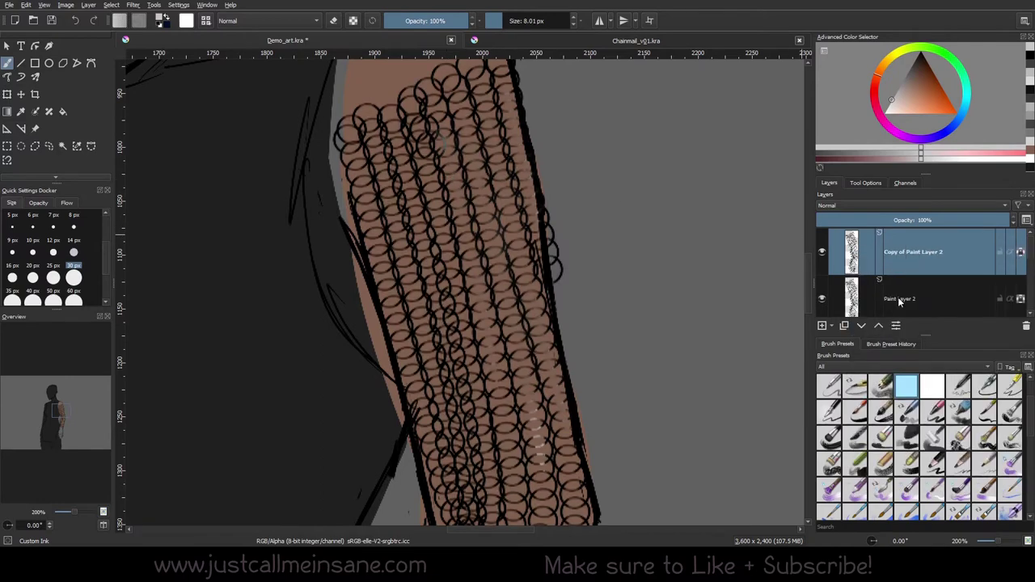
{"action": "left_click", "coordinate": [881, 206]}
{"action": "left_click", "coordinate": [857, 211]}
{"action": "left_click", "coordinate": [881, 207]}
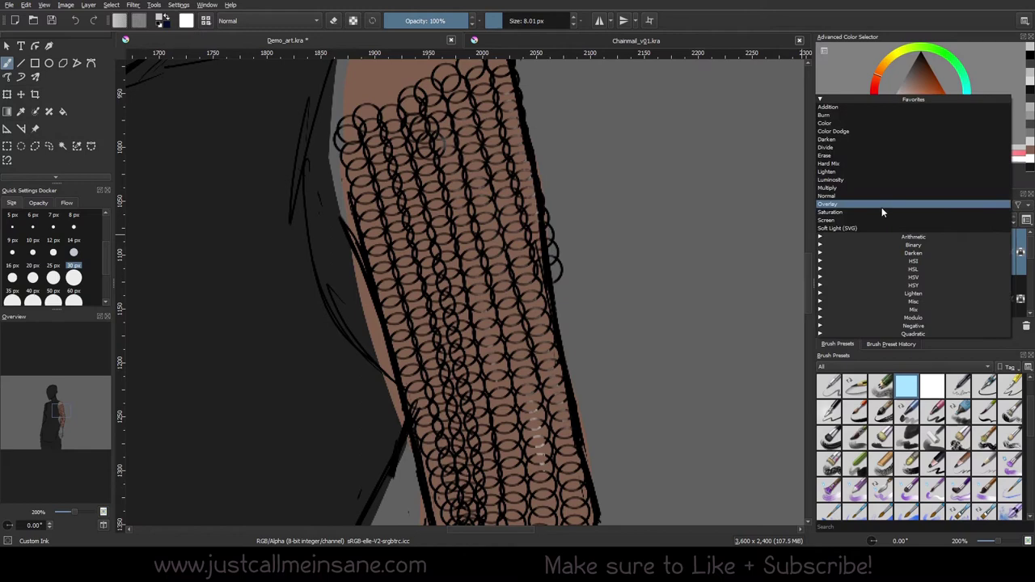
{"action": "left_click", "coordinate": [881, 192]}
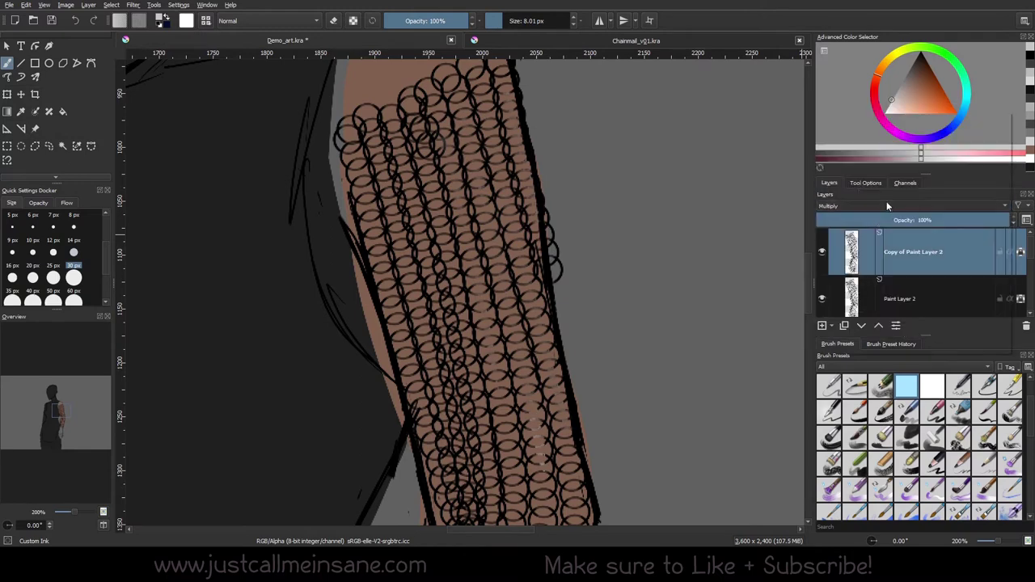
{"action": "left_click", "coordinate": [881, 206]}
{"action": "left_click", "coordinate": [877, 164]}
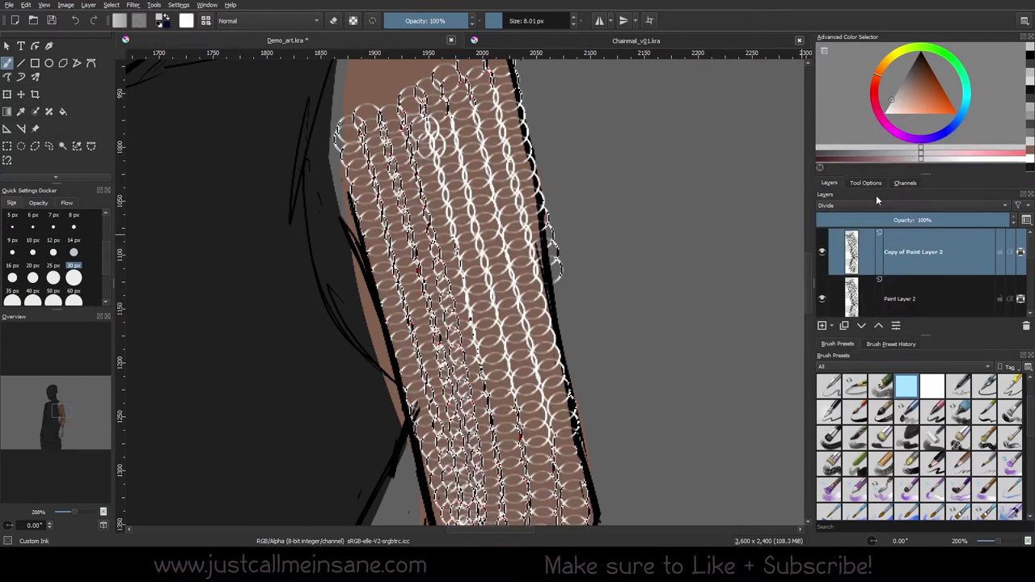
{"action": "left_click", "coordinate": [873, 205]}
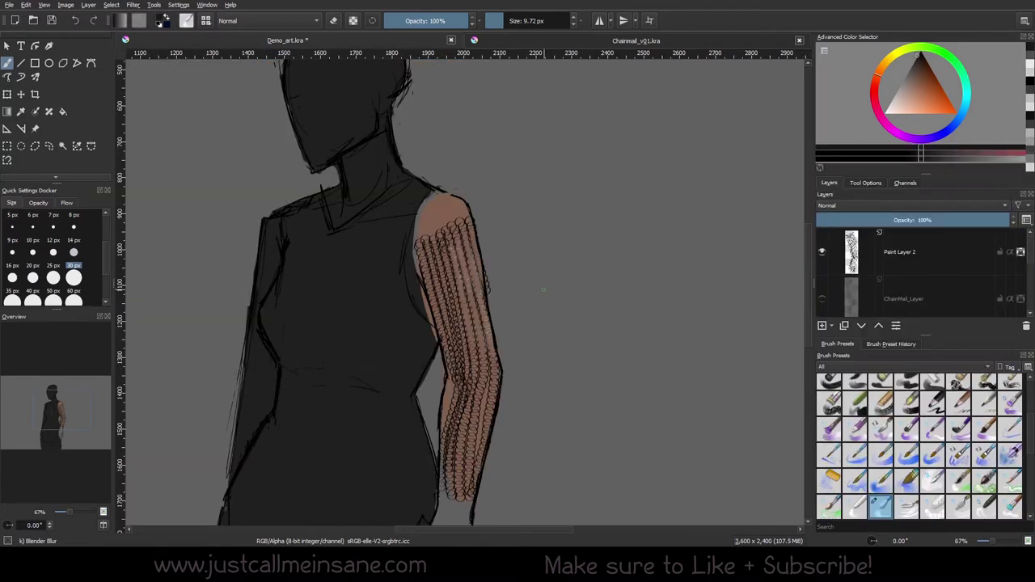
- Hide Paint Layer 2, import Chainmail_vertical_v01.png as a predefined brush tip, and open the Custom Ink brush's tip settings
{"action": "left_click", "coordinate": [962, 251]}
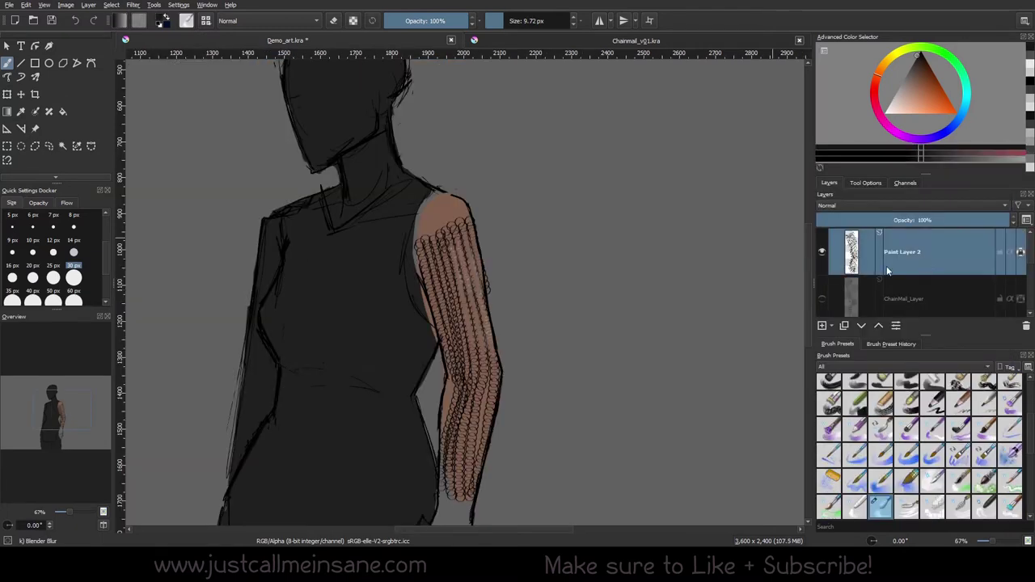
{"action": "left_click", "coordinate": [822, 254]}
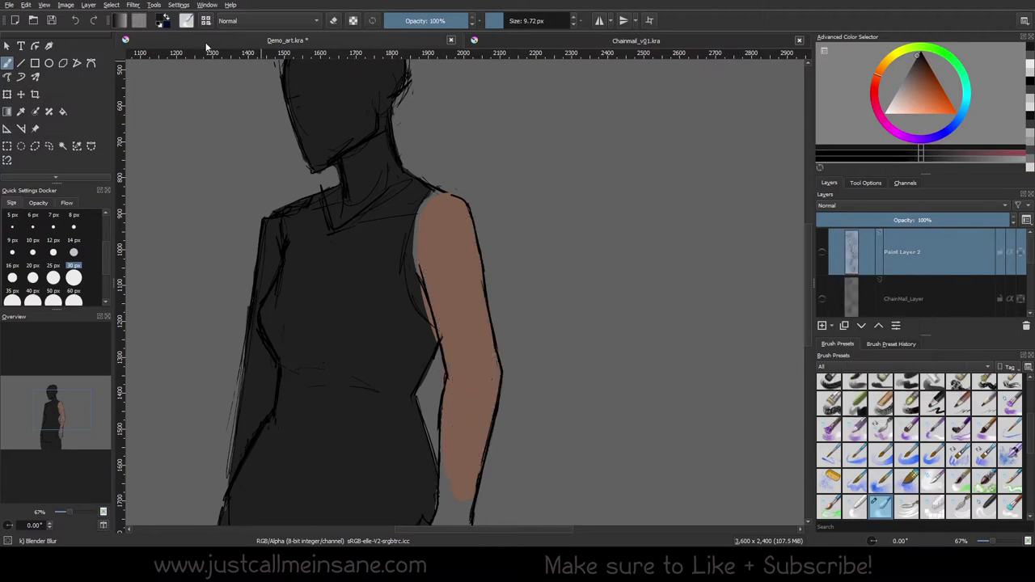
{"action": "left_click", "coordinate": [186, 21]}
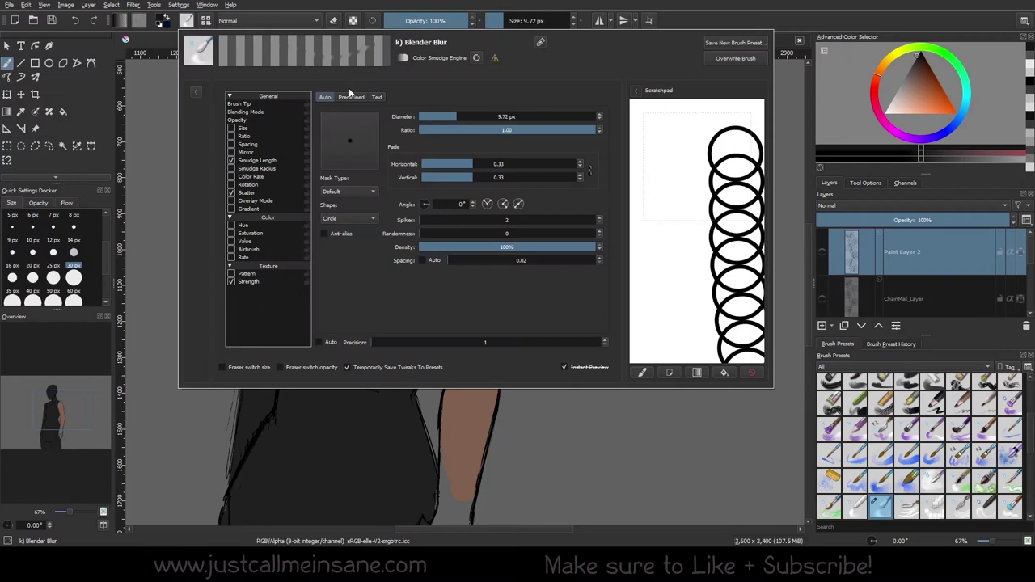
{"action": "left_click", "coordinate": [350, 97]}
{"action": "left_click", "coordinate": [344, 322]}
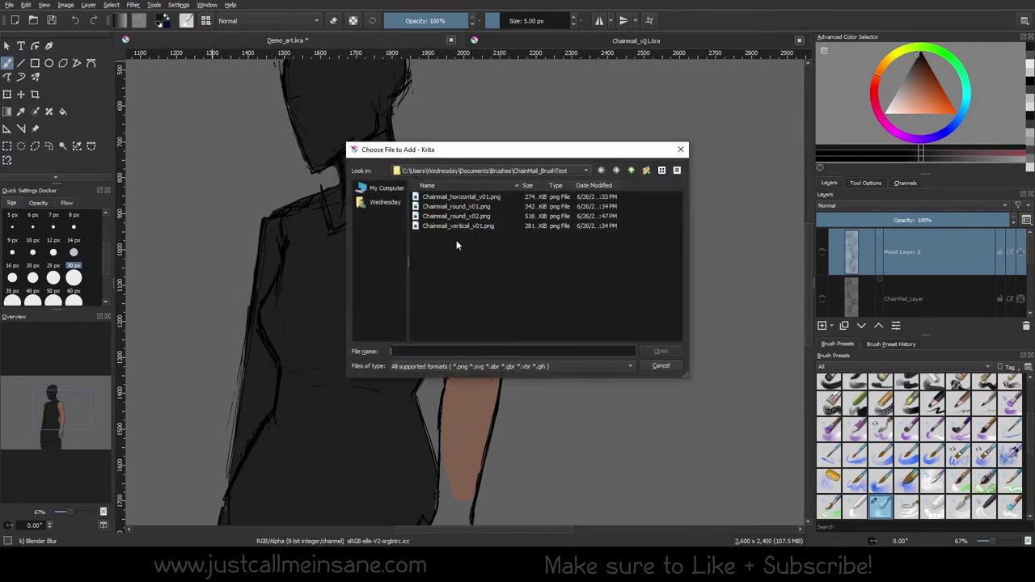
{"action": "left_click", "coordinate": [476, 227]}
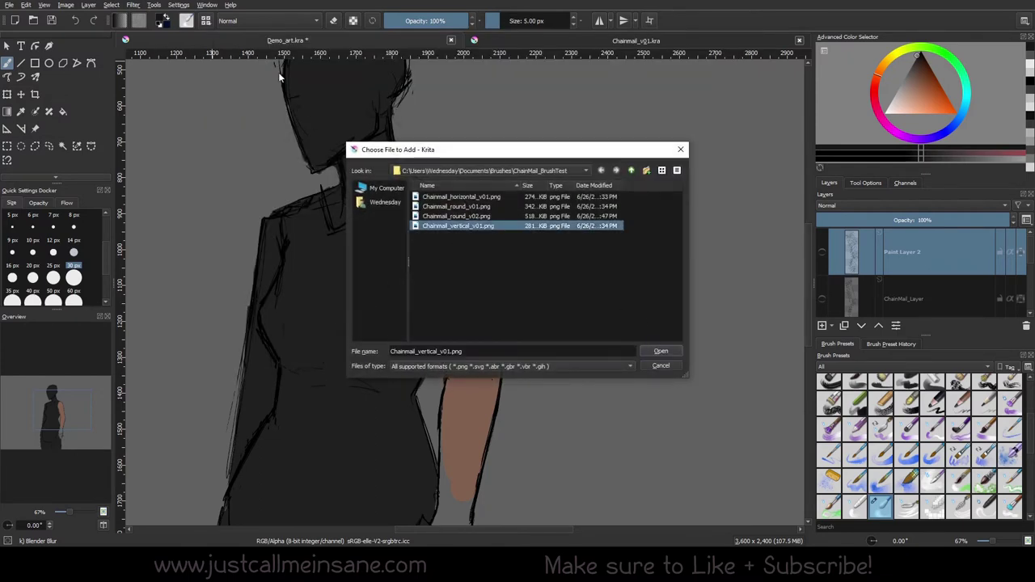
{"action": "left_click", "coordinate": [660, 351]}
{"action": "left_click", "coordinate": [238, 143]}
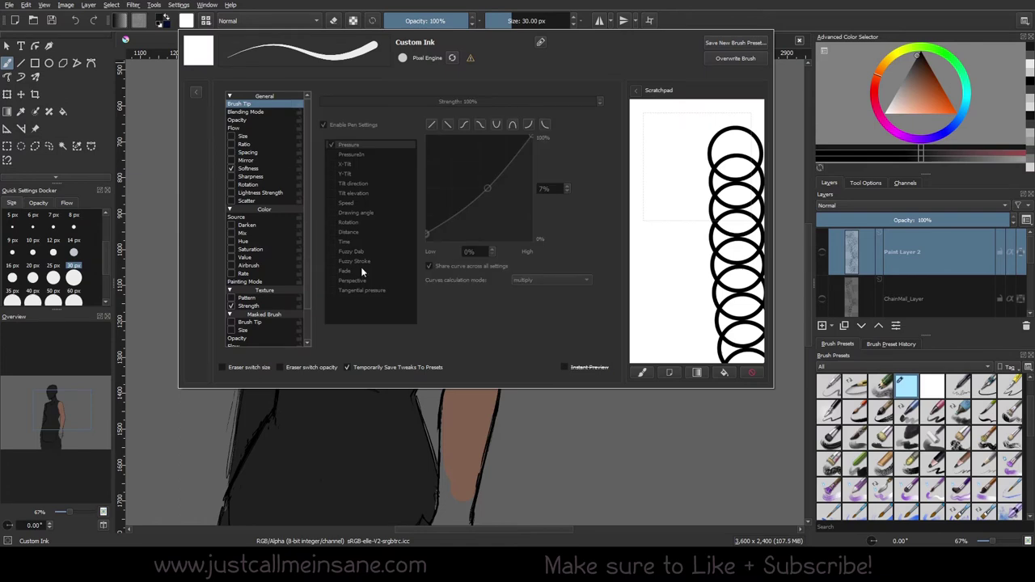
{"action": "left_click", "coordinate": [247, 104]}
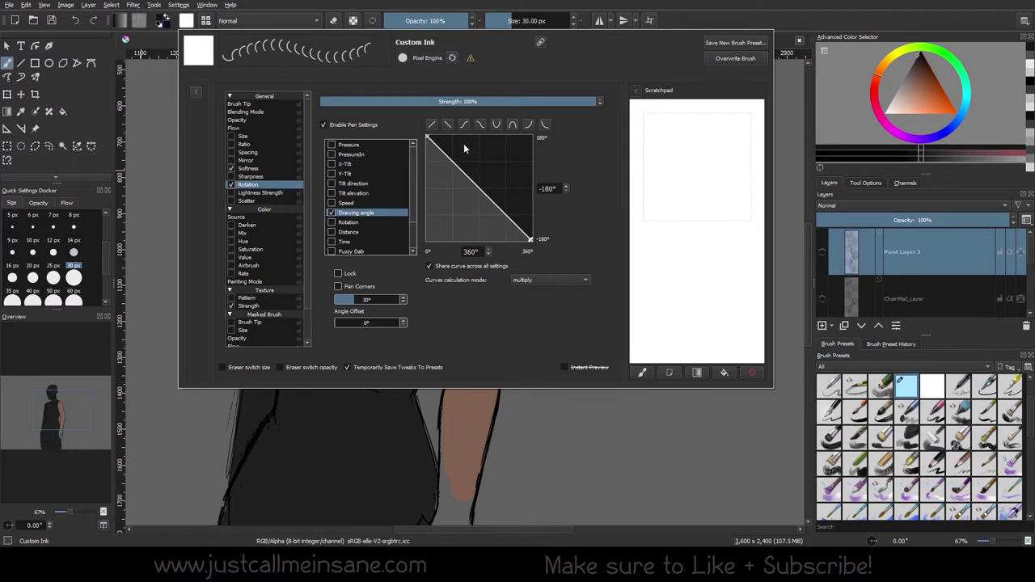
- Set Custom Ink's drawing-angle rotation to a straight descending curve from 180° to -180° and try strokes on the scratchpad
{"action": "left_click", "coordinate": [432, 126]}
{"action": "left_click", "coordinate": [446, 127]}
{"action": "left_click", "coordinate": [432, 126]}
{"action": "left_click", "coordinate": [446, 126]}
{"action": "mouse_move", "coordinate": [645, 143]}
{"action": "left_mouse_down"}
{"action": "mouse_move", "coordinate": [736, 142]}
{"action": "mouse_move", "coordinate": [637, 170]}
{"action": "mouse_move", "coordinate": [748, 204]}
{"action": "left_mouse_up"}
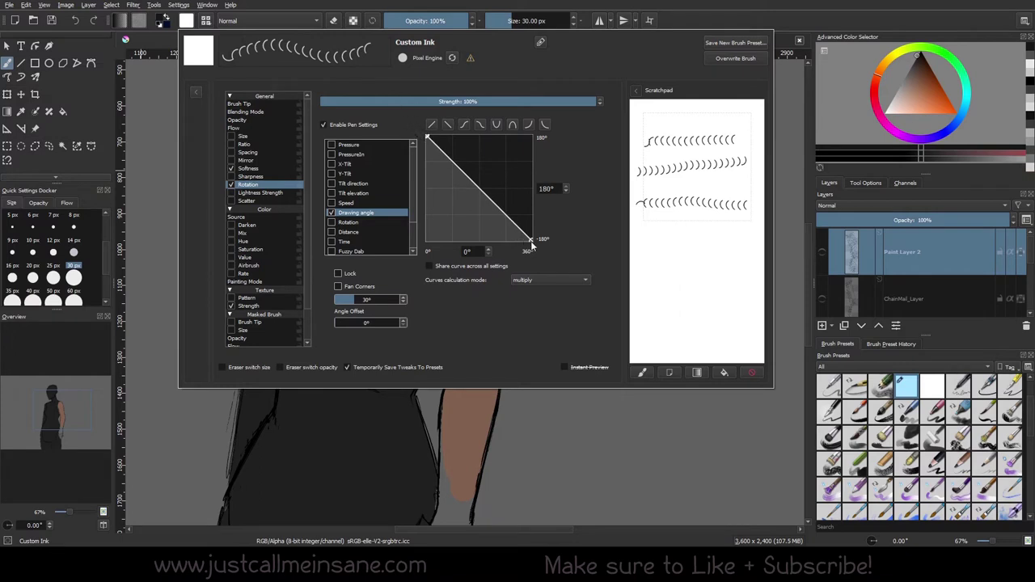
{"action": "left_click", "coordinate": [531, 239]}
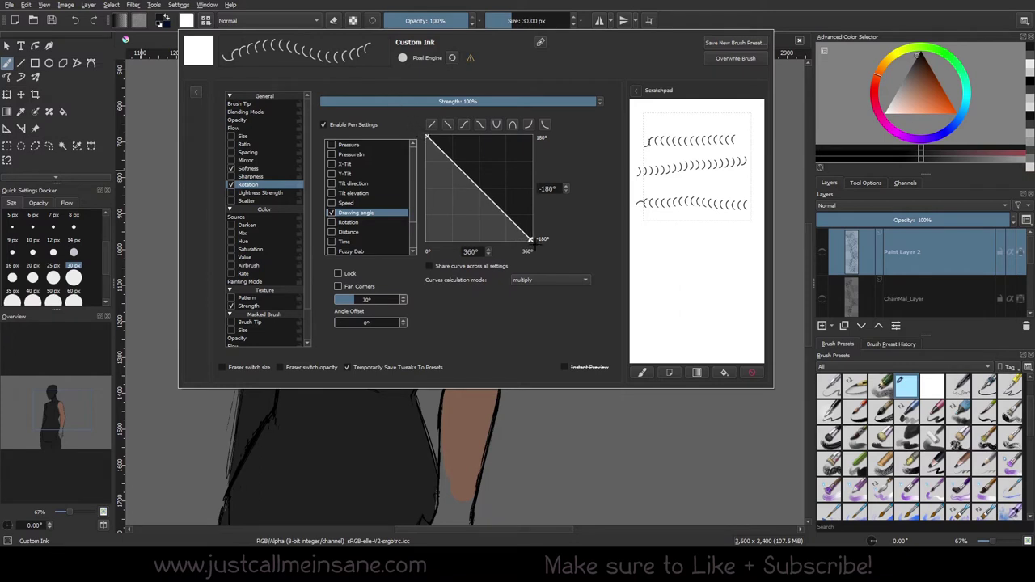
- Clear the scratchpad, test the rotating half-ring brush with two horizontal rows, and close the brush editor
{"action": "left_click", "coordinate": [752, 373]}
{"action": "left_click_drag", "start_coordinate": [655, 144], "coordinate": [745, 144]}
{"action": "left_click_drag", "start_coordinate": [656, 185], "coordinate": [748, 181]}
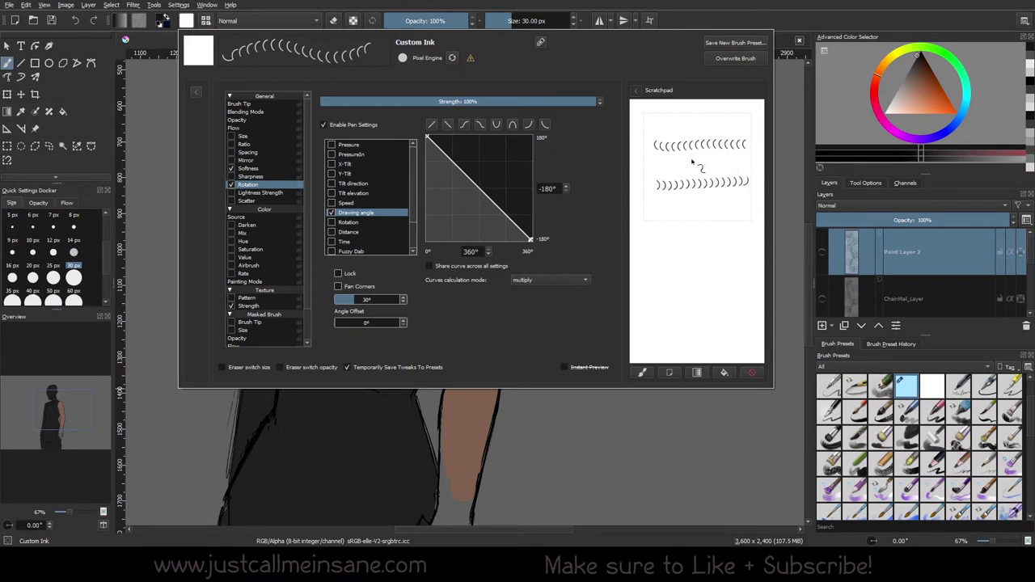
{"action": "left_click", "coordinate": [733, 26]}
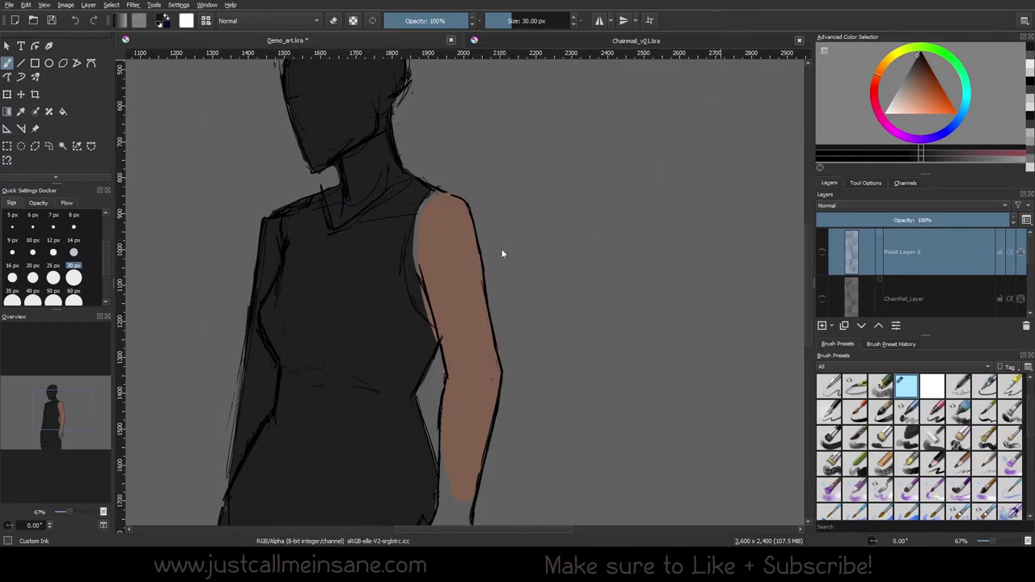
- Add a new paint layer, try a row of half rings across the upper arm, and undo the row
{"action": "left_click", "coordinate": [822, 325]}
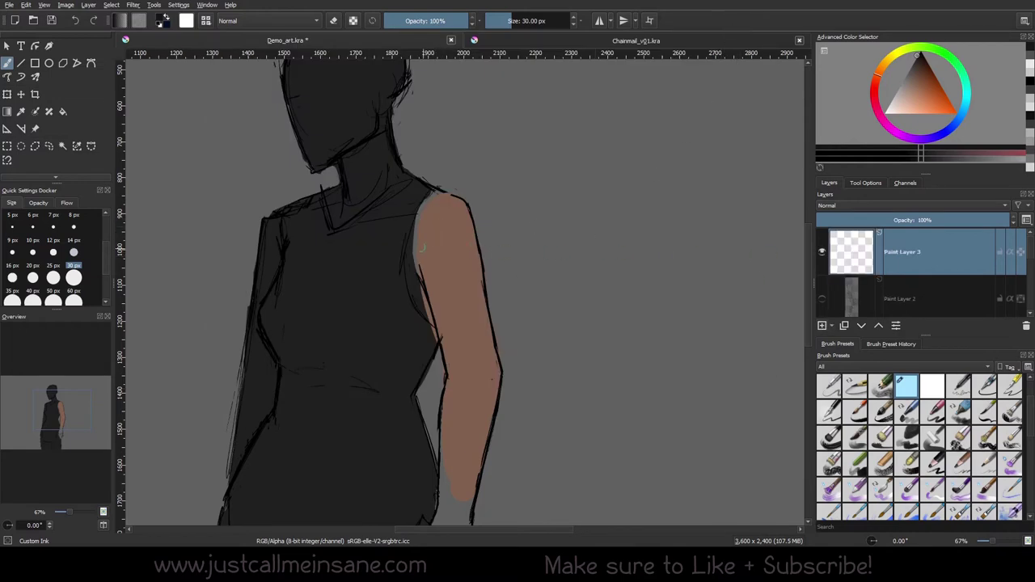
{"action": "left_click_drag", "start_coordinate": [422, 247], "coordinate": [482, 226]}
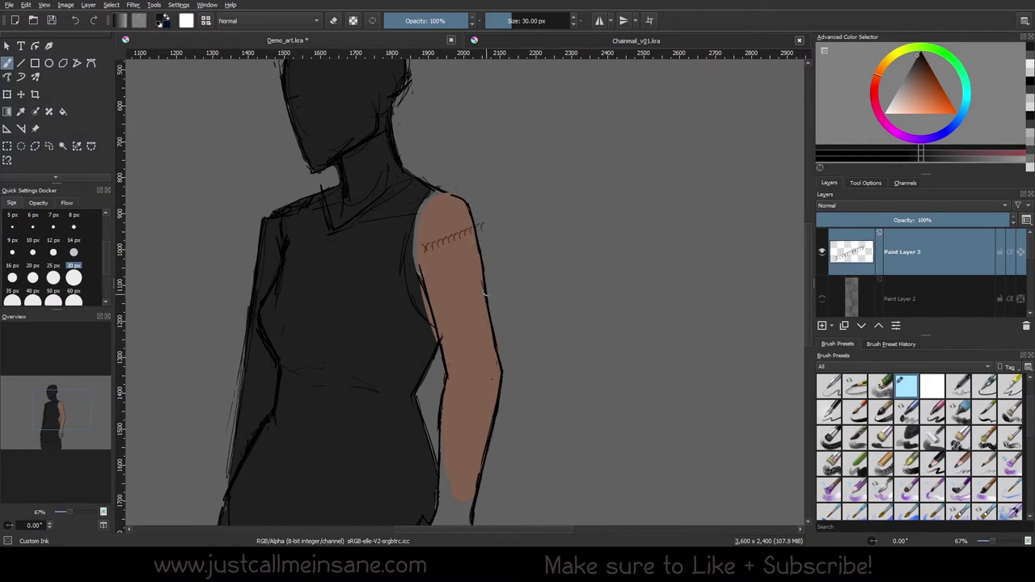
{"action": "key", "text": "ctrl+z"}
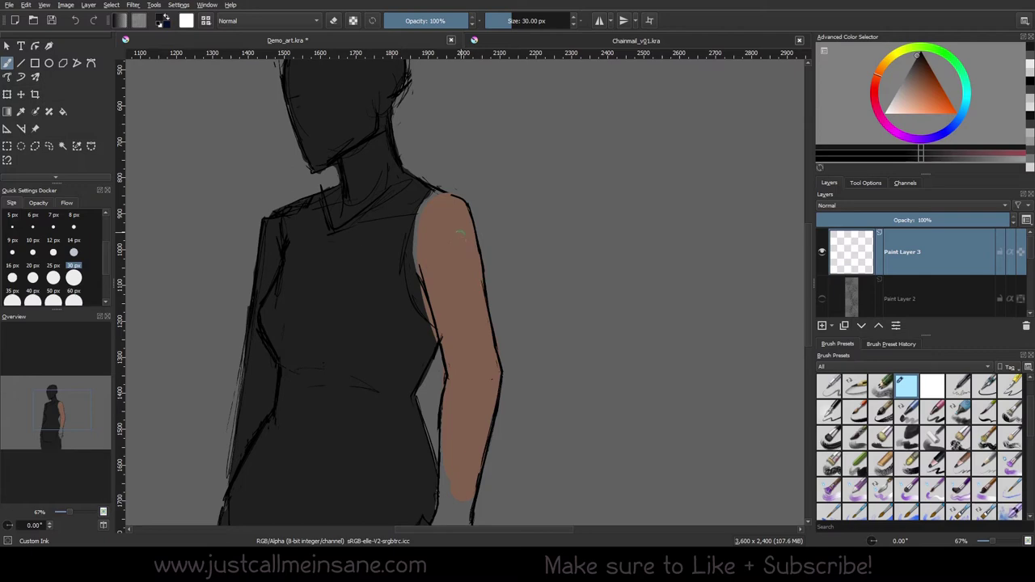
- Cover the middle of the upper arm with stacked rows of half rings at 30 px, alternating the stroke direction on each row
{"action": "key", "text": "6"}
{"action": "key", "text": "6"}
{"action": "scroll", "coordinate": [454, 232], "scroll_direction": "up", "scroll_amount": 1}
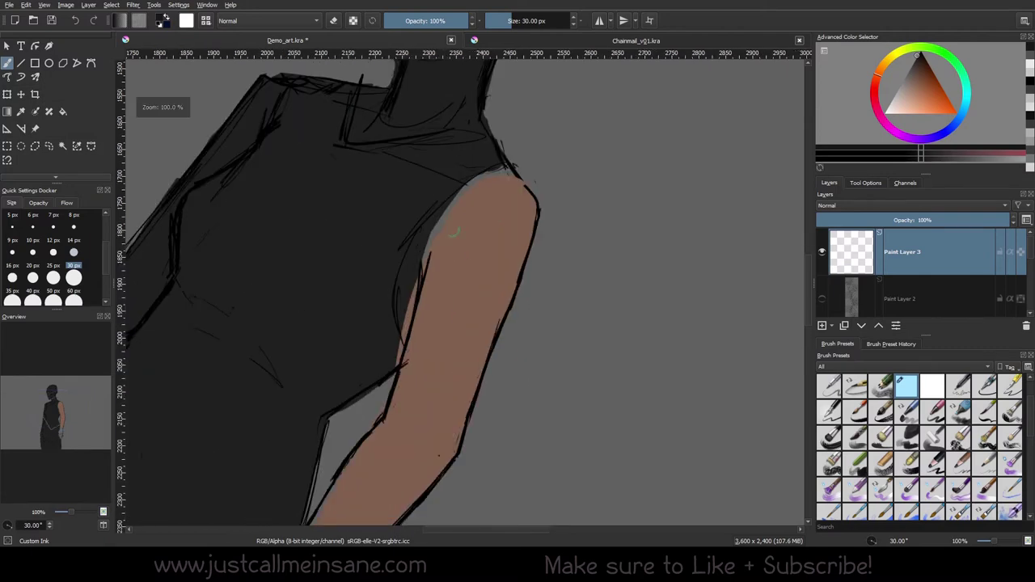
{"action": "key", "text": "ctrl+["}
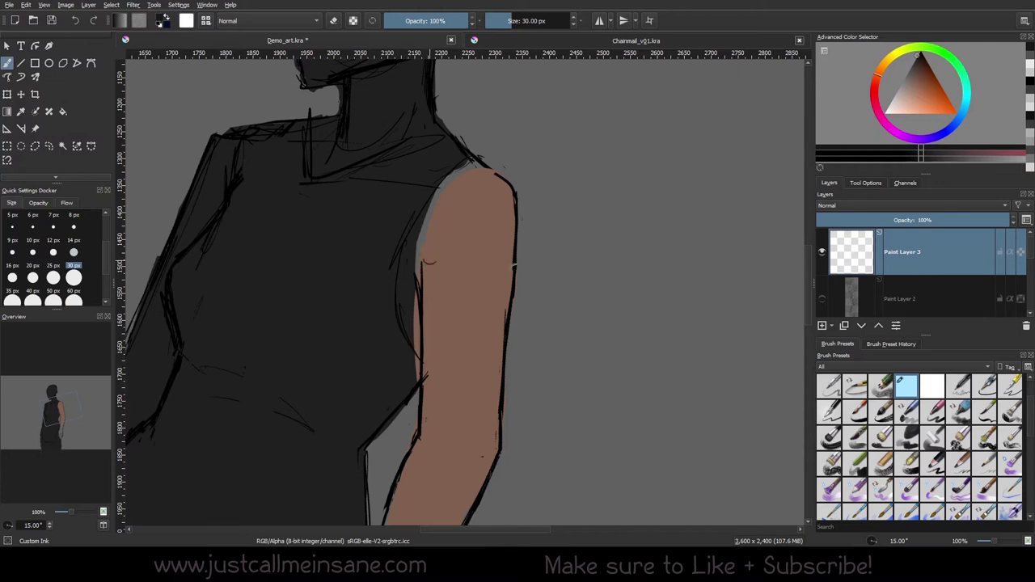
{"action": "left_click_drag", "start_coordinate": [514, 265], "coordinate": [516, 269]}
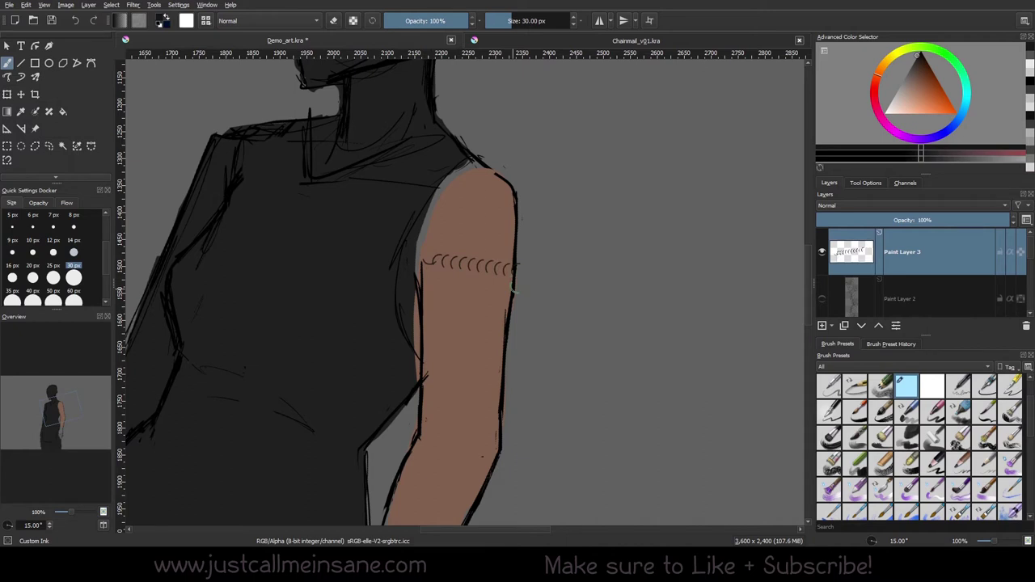
{"action": "left_click_drag", "start_coordinate": [422, 278], "coordinate": [515, 283]}
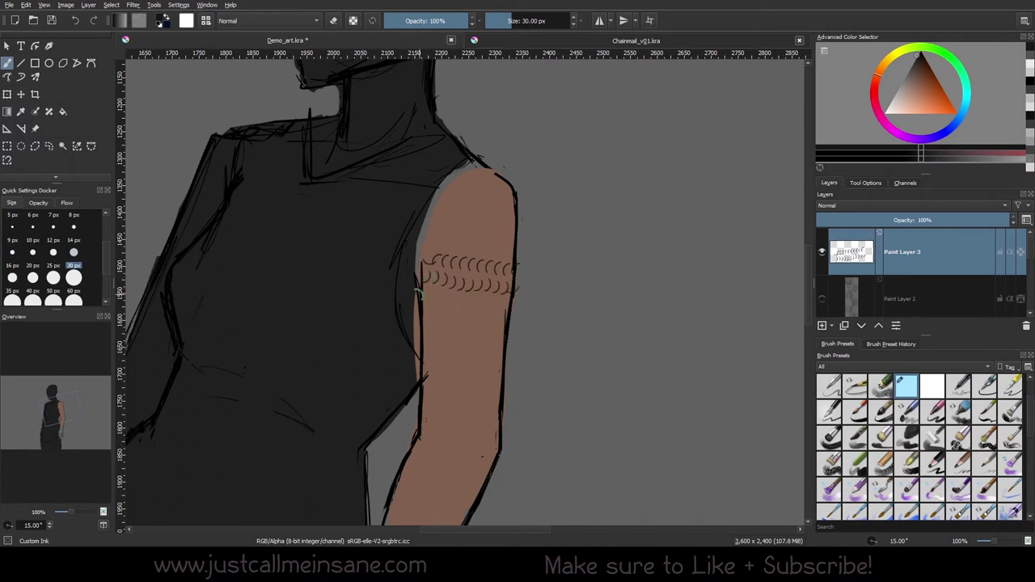
{"action": "left_click_drag", "start_coordinate": [422, 293], "coordinate": [526, 300]}
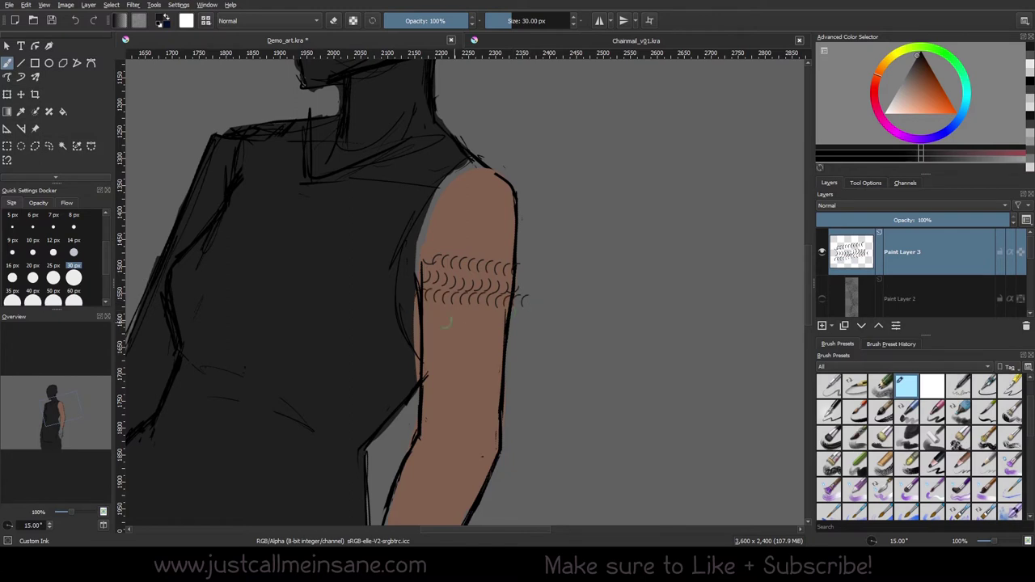
{"action": "left_click_drag", "start_coordinate": [420, 307], "coordinate": [517, 314]}
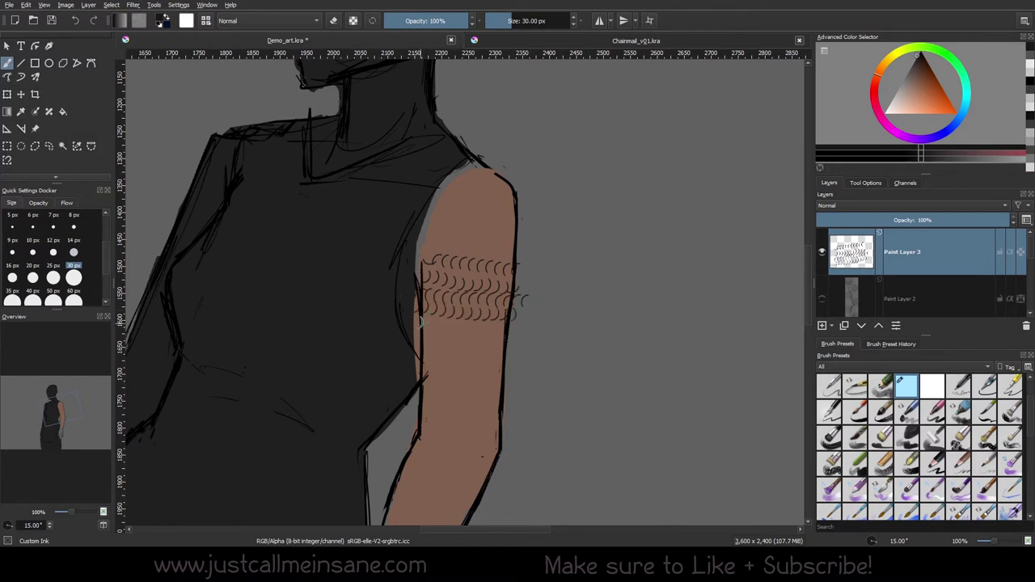
{"action": "left_click_drag", "start_coordinate": [420, 321], "coordinate": [511, 330]}
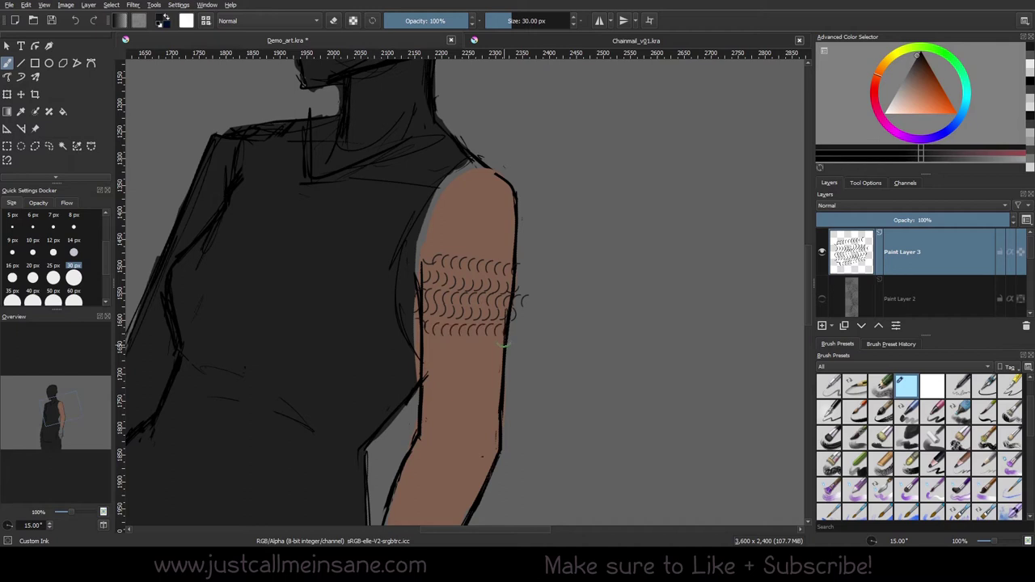
{"action": "left_click_drag", "start_coordinate": [423, 340], "coordinate": [504, 346]}
{"action": "left_click_drag", "start_coordinate": [423, 354], "coordinate": [547, 360]}
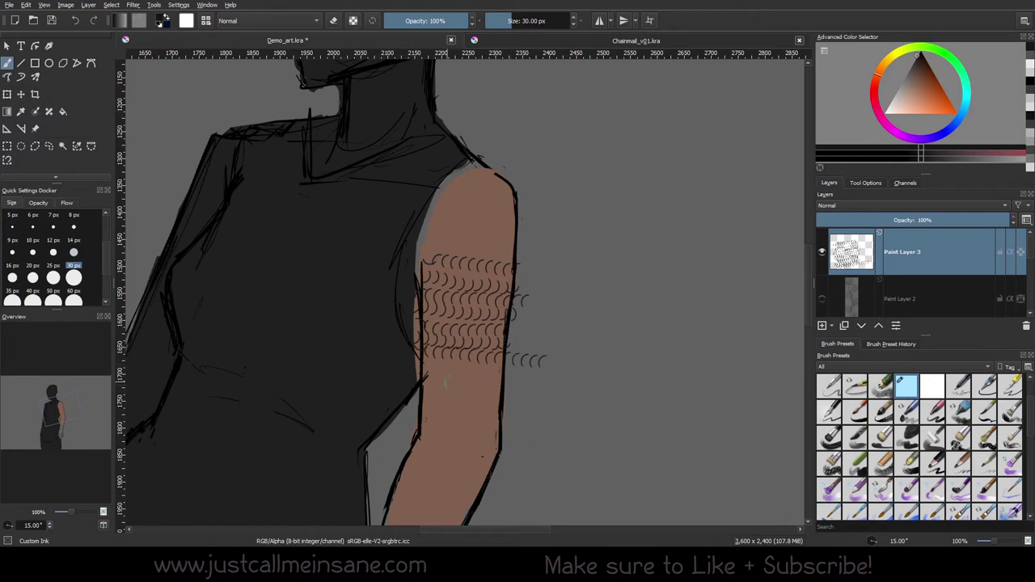
{"action": "left_click_drag", "start_coordinate": [422, 365], "coordinate": [506, 368]}
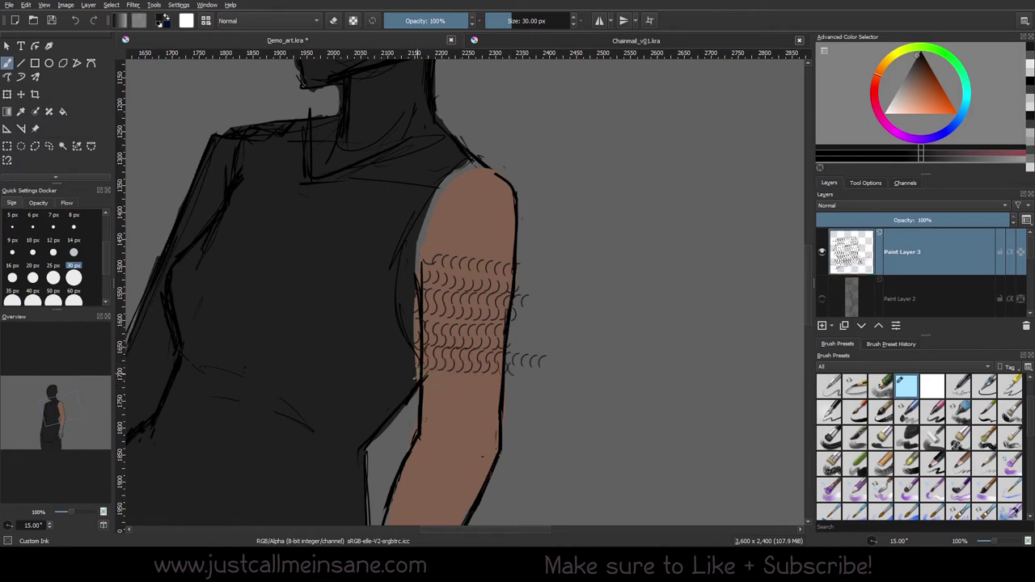
{"action": "mouse_move", "coordinate": [424, 375]}
{"action": "left_mouse_down"}
{"action": "mouse_move", "coordinate": [508, 378]}
{"action": "mouse_move", "coordinate": [491, 349]}
{"action": "mouse_move", "coordinate": [519, 343]}
{"action": "left_mouse_up"}
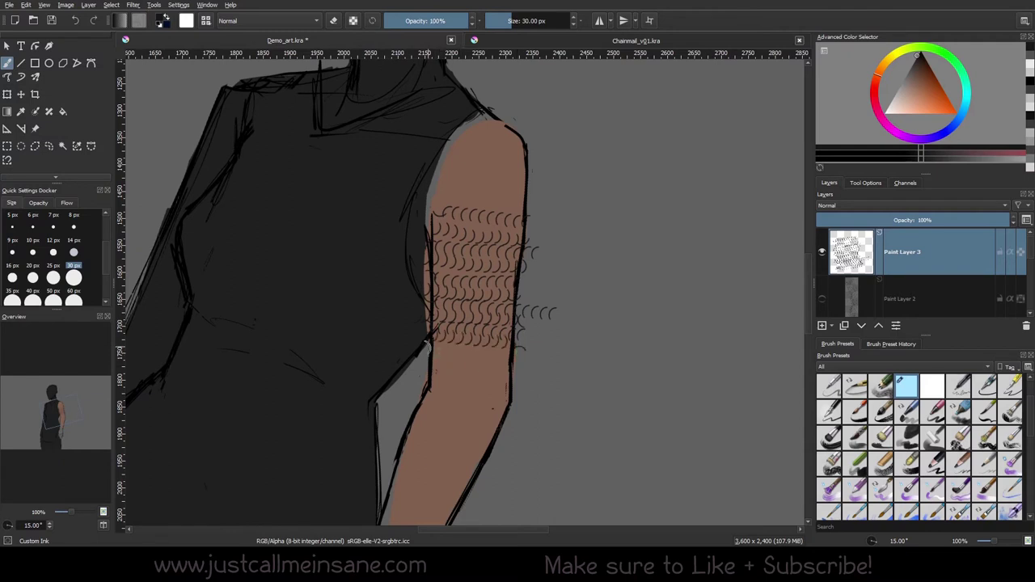
{"action": "left_click_drag", "start_coordinate": [440, 346], "coordinate": [501, 349]}
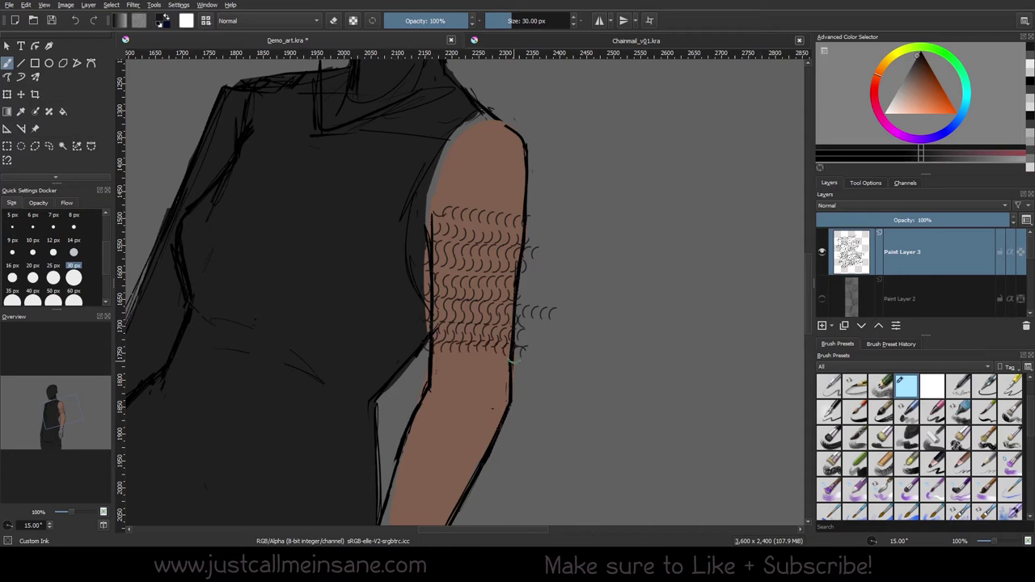
{"action": "left_click_drag", "start_coordinate": [435, 356], "coordinate": [493, 357]}
{"action": "key", "text": "ctrl+z"}
- Duplicate the half-ring layer and move the copy down the arm so its rows cover the elbow and upper forearm
{"action": "right_click", "coordinate": [921, 251]}
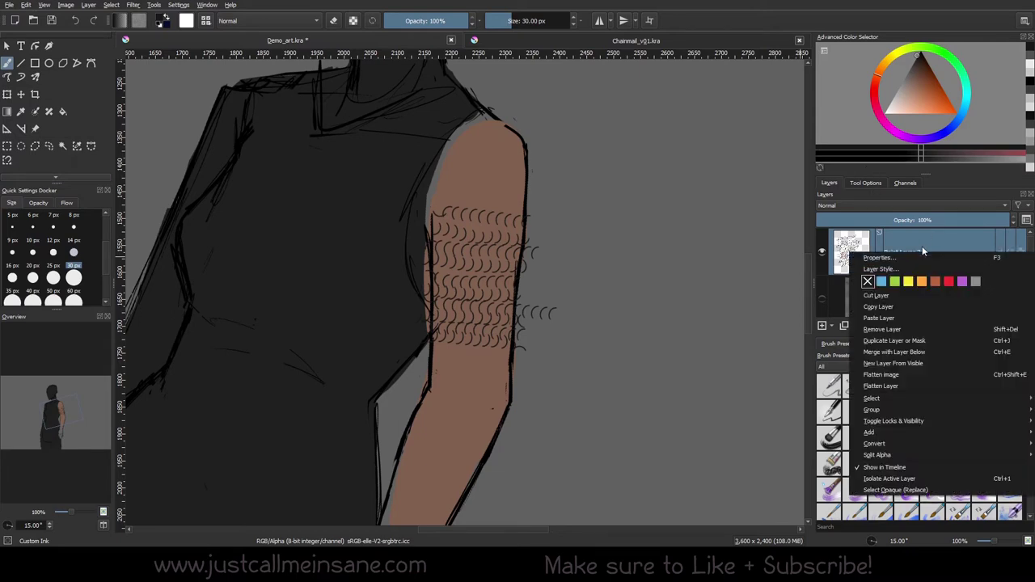
{"action": "left_click", "coordinate": [884, 339]}
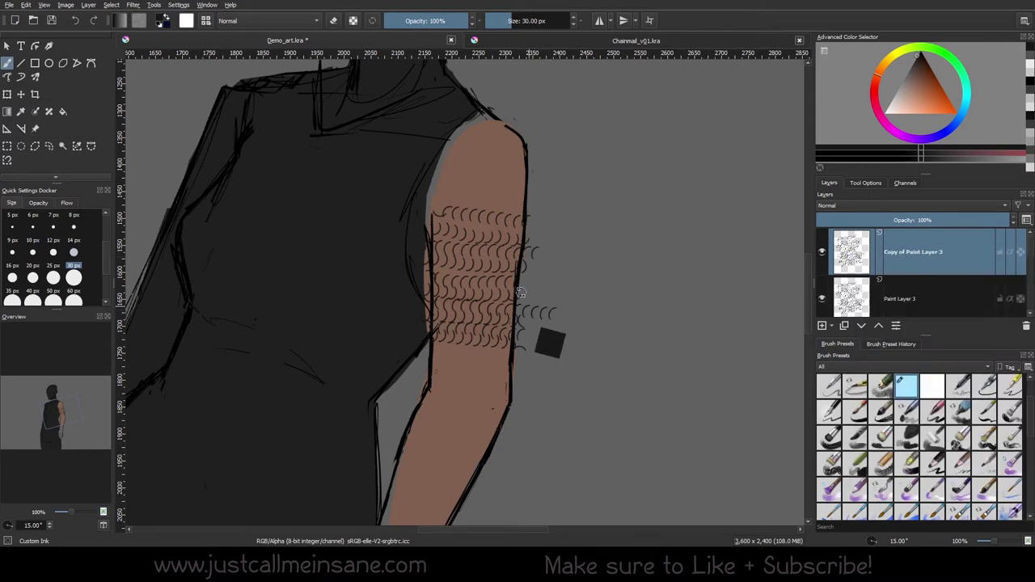
{"action": "key", "text": "ctrl+t"}
{"action": "mouse_move", "coordinate": [525, 241]}
{"action": "left_mouse_down"}
{"action": "mouse_move", "coordinate": [505, 371]}
{"action": "mouse_move", "coordinate": [522, 402]}
{"action": "mouse_move", "coordinate": [523, 385]}
{"action": "left_mouse_up"}
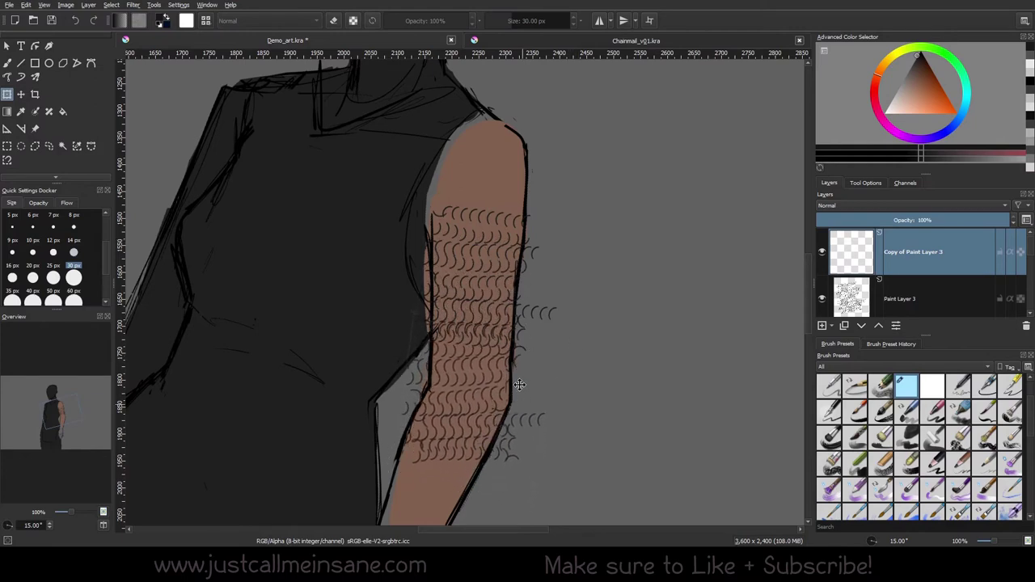
- Erase the stray half rings sticking out past the arm's outline with the Eraser Circle brush at 50 px
{"action": "left_click_drag", "start_coordinate": [524, 317], "coordinate": [523, 358]}
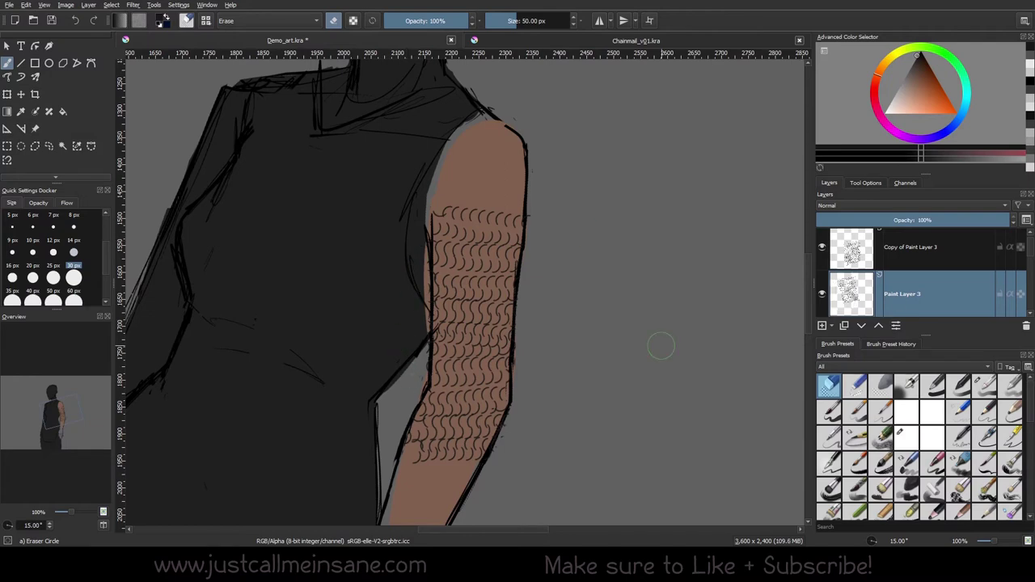
{"action": "key", "text": "5"}
{"action": "scroll", "coordinate": [584, 344], "scroll_direction": "down", "scroll_amount": 3}
{"action": "scroll", "coordinate": [585, 350], "scroll_direction": "up", "scroll_amount": 3}
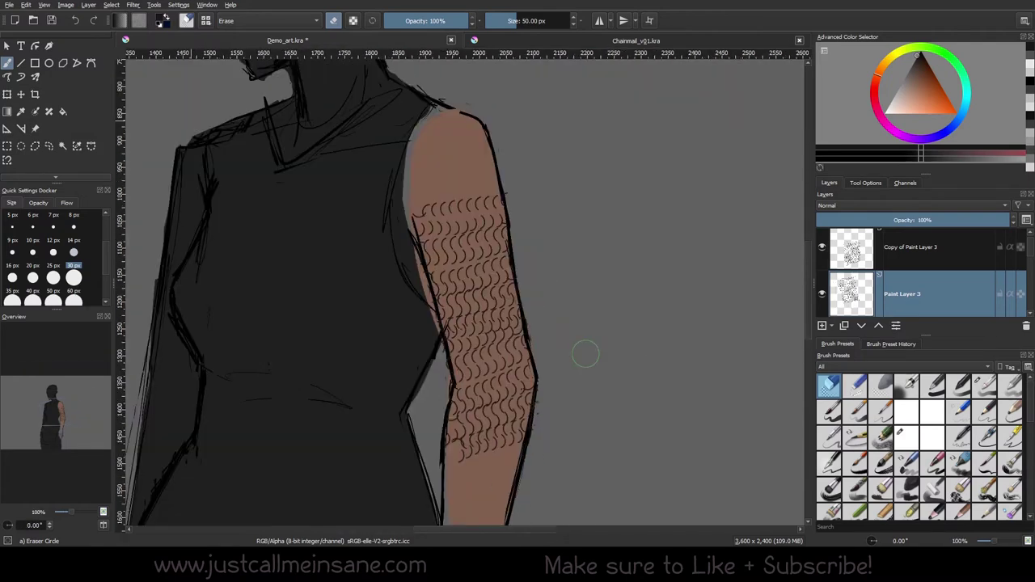
{"action": "scroll", "coordinate": [585, 353], "scroll_direction": "down", "scroll_amount": 4}
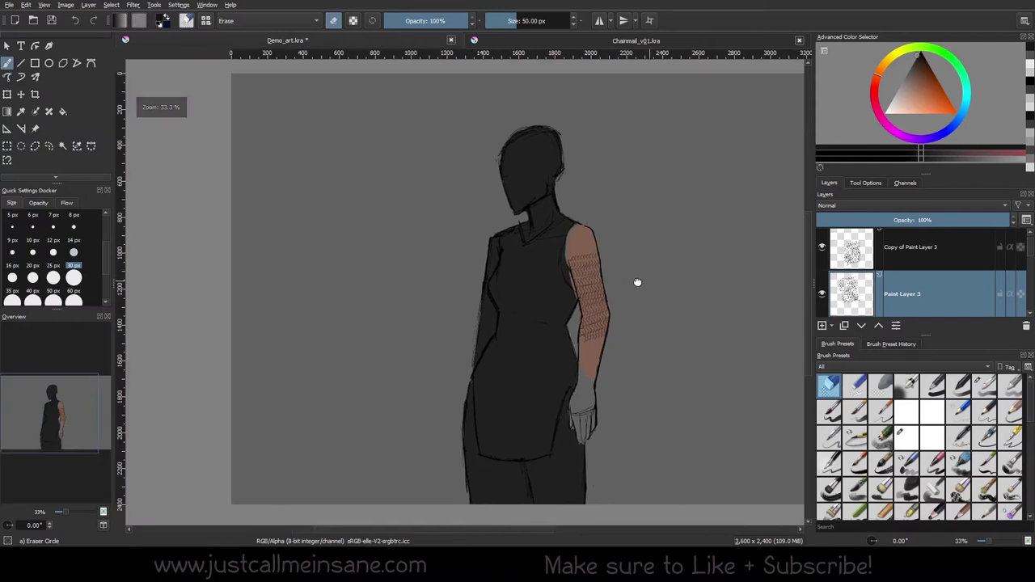
{"action": "scroll", "coordinate": [632, 301], "scroll_direction": "up", "scroll_amount": 3}
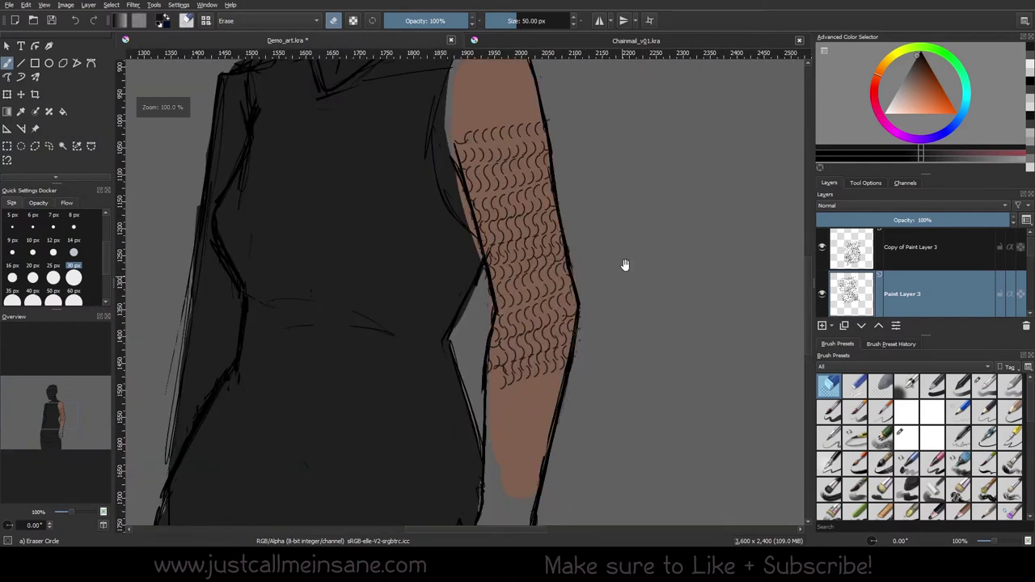
- Try to shift the copied half-ring rows up the arm so they overlap the upper rows
{"action": "key", "text": "Page_Up"}
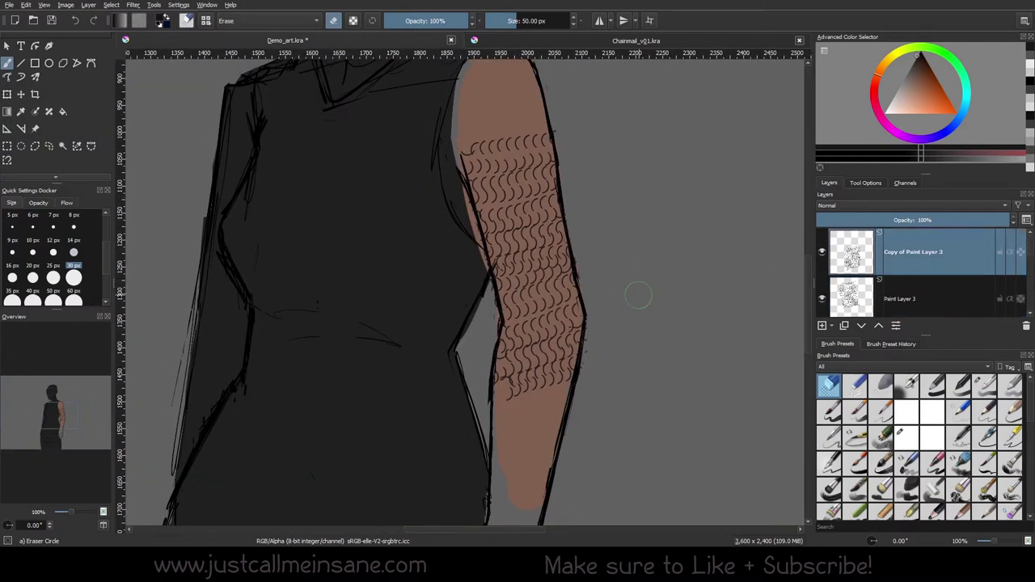
{"action": "key", "text": "ctrl+t"}
{"action": "left_click_drag", "start_coordinate": [564, 339], "coordinate": [555, 317]}
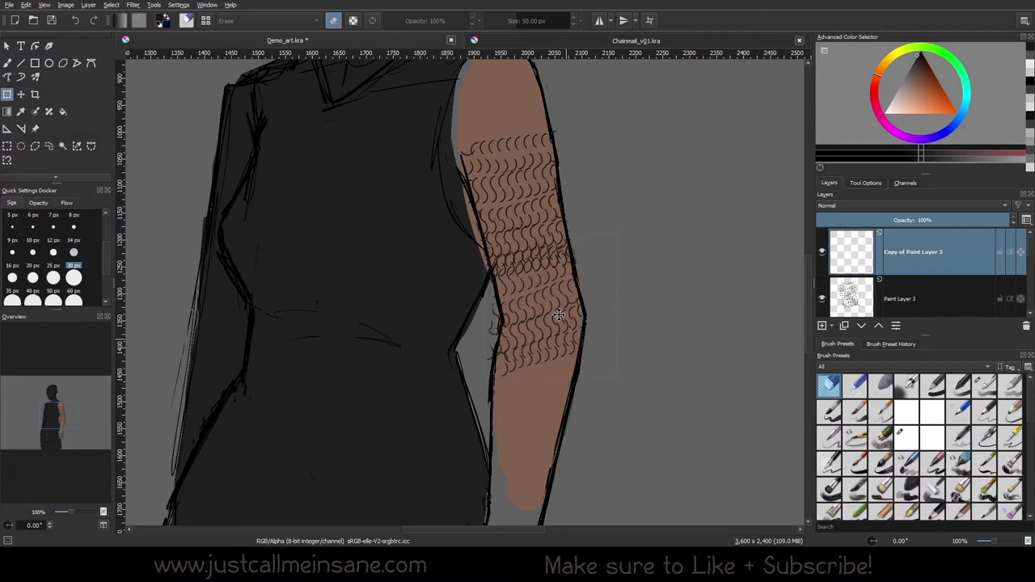
{"action": "key", "text": "ctrl+t"}
{"action": "key", "text": "b"}
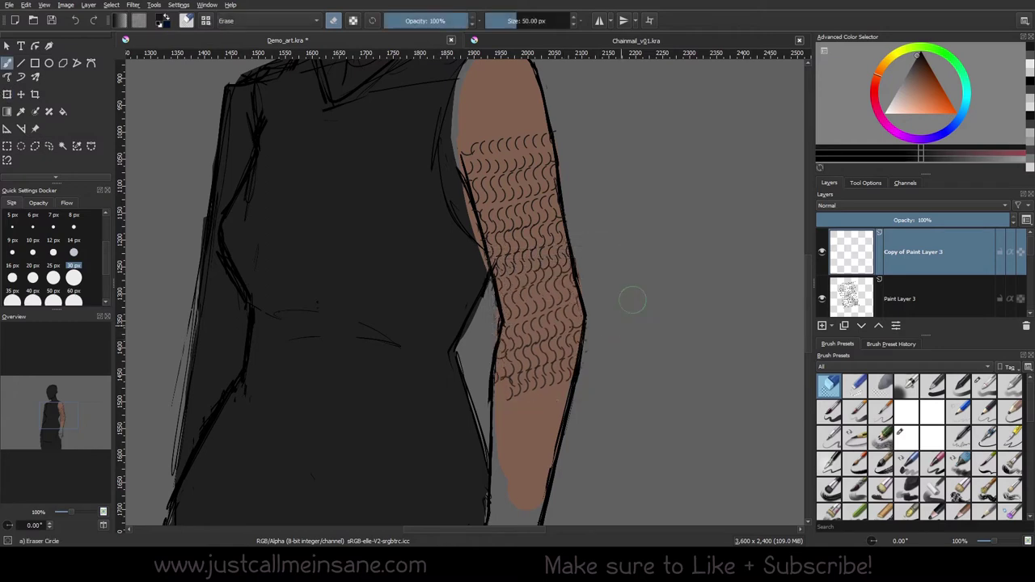
- Merge the copied half-ring layer with the one below and lock the merged layer's transparency
{"action": "right_click", "coordinate": [909, 270]}
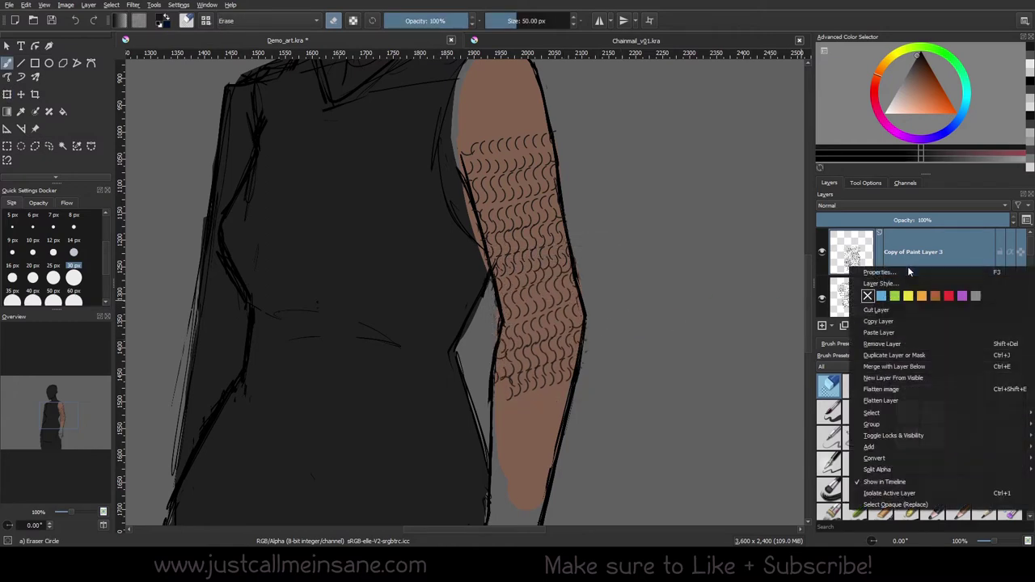
{"action": "left_click", "coordinate": [906, 345]}
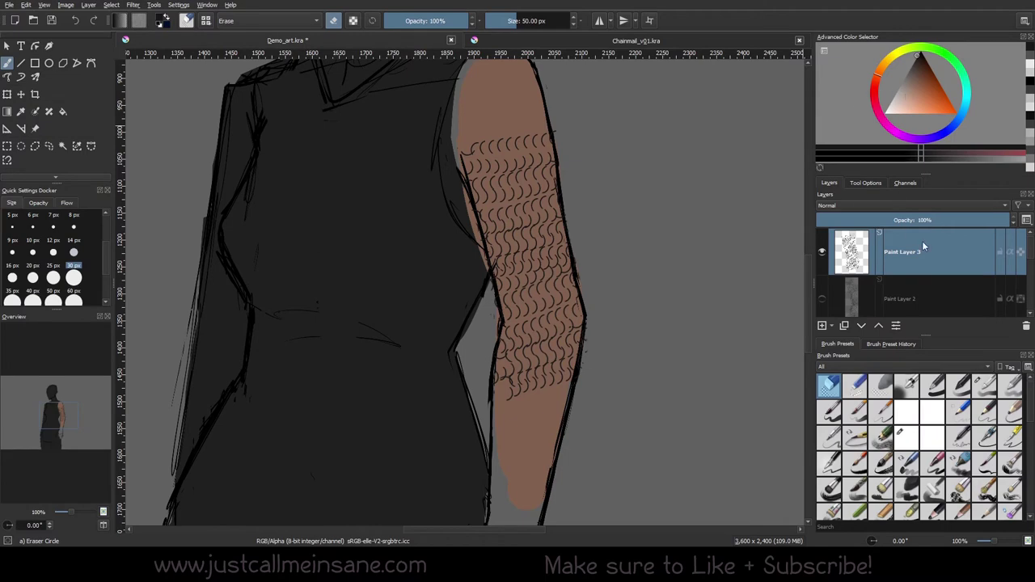
{"action": "left_click", "coordinate": [1020, 252]}
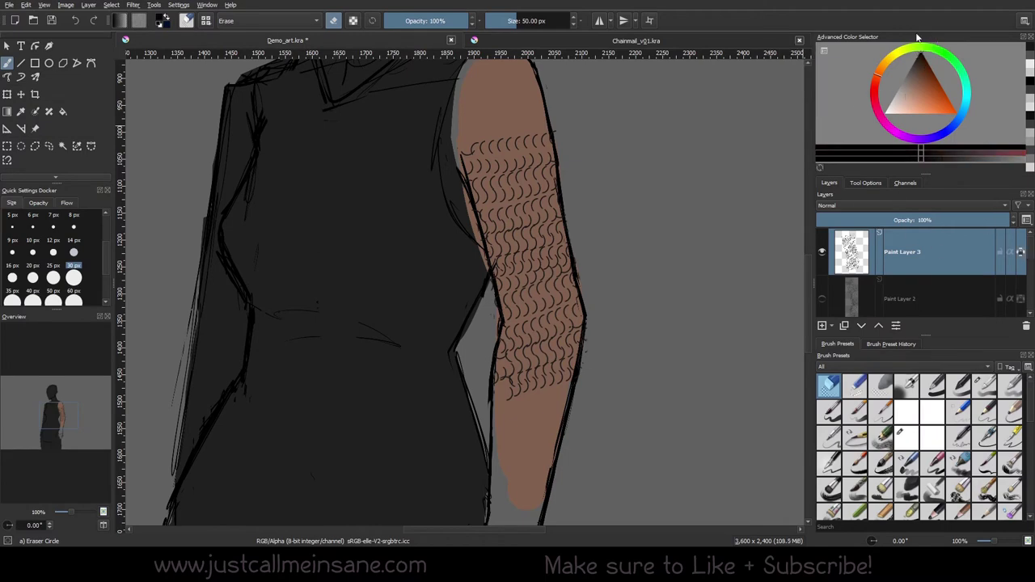
- Paint a light grey highlight over the half rings down the length of the sleeve, using a brush of about 57 px
{"action": "right_click", "coordinate": [579, 226]}
{"action": "left_click", "coordinate": [372, 20]}
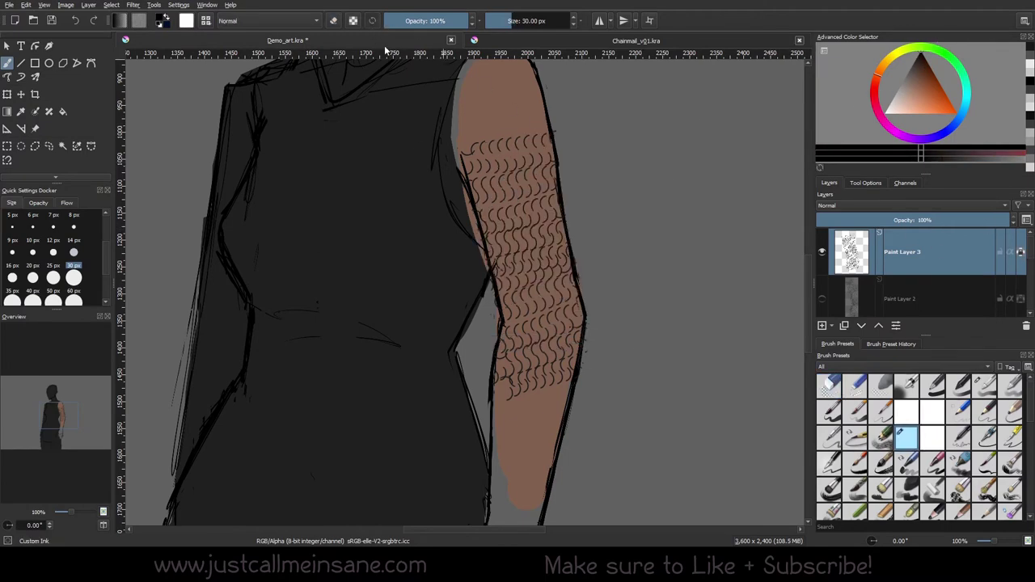
{"action": "left_click_drag", "start_coordinate": [477, 221], "coordinate": [506, 220], "text": "shift"}
{"action": "left_click", "coordinate": [894, 94]}
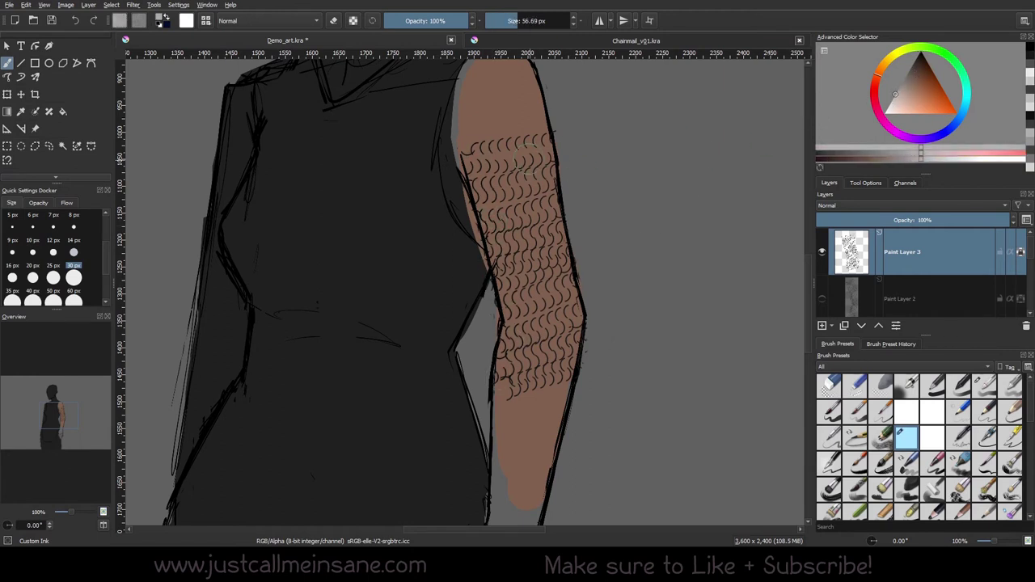
{"action": "left_click_drag", "start_coordinate": [529, 154], "coordinate": [560, 356]}
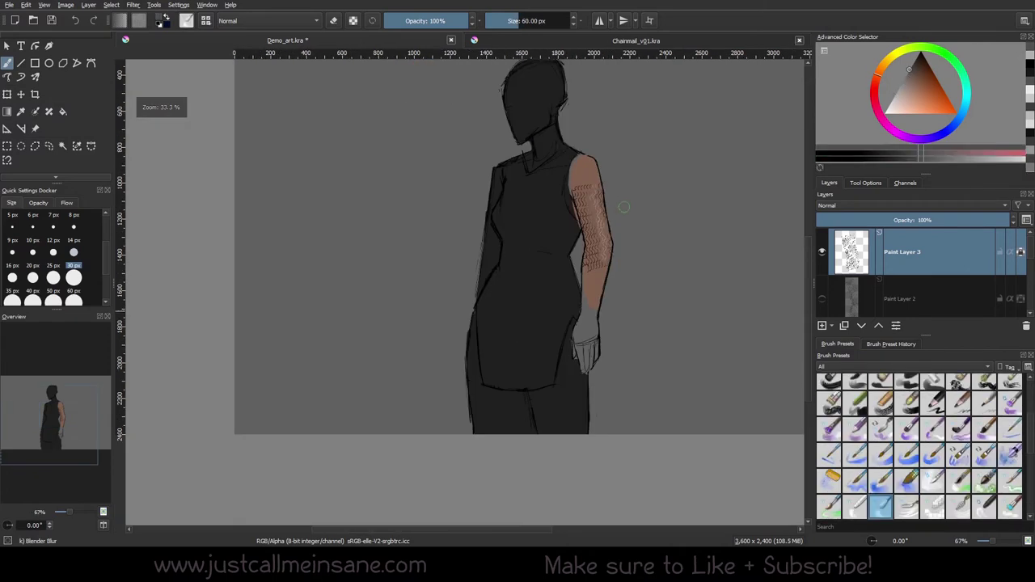
- Duplicate the highlighted half-ring layer
{"action": "scroll", "coordinate": [625, 207], "scroll_direction": "down", "scroll_amount": 2}
{"action": "mouse_move", "coordinate": [653, 194]}
{"action": "left_mouse_down"}
{"action": "mouse_move", "coordinate": [589, 238]}
{"action": "mouse_move", "coordinate": [600, 246]}
{"action": "left_mouse_up"}
{"action": "scroll", "coordinate": [596, 240], "scroll_direction": "up", "scroll_amount": 1}
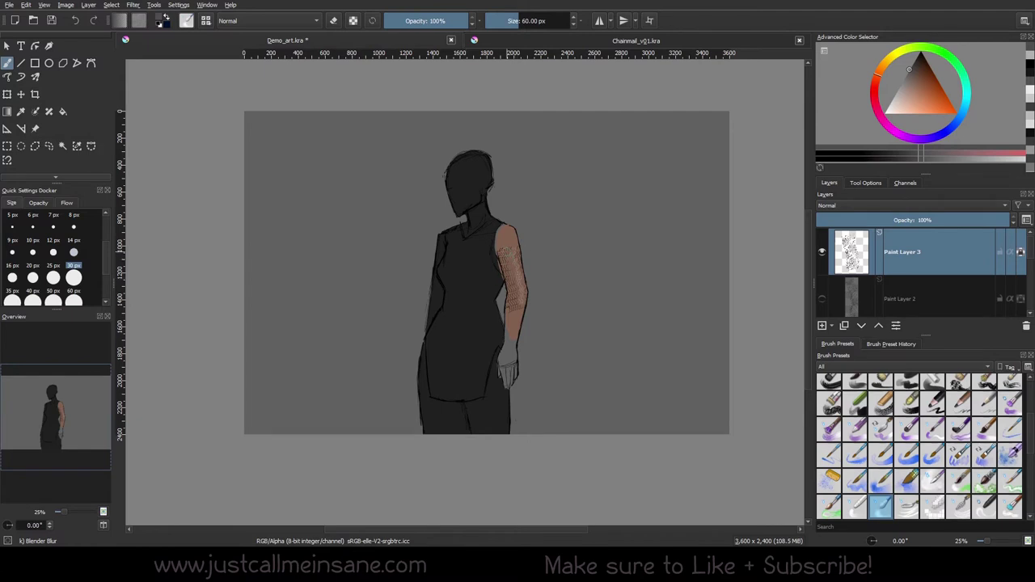
{"action": "scroll", "coordinate": [534, 264], "scroll_direction": "up", "scroll_amount": 1}
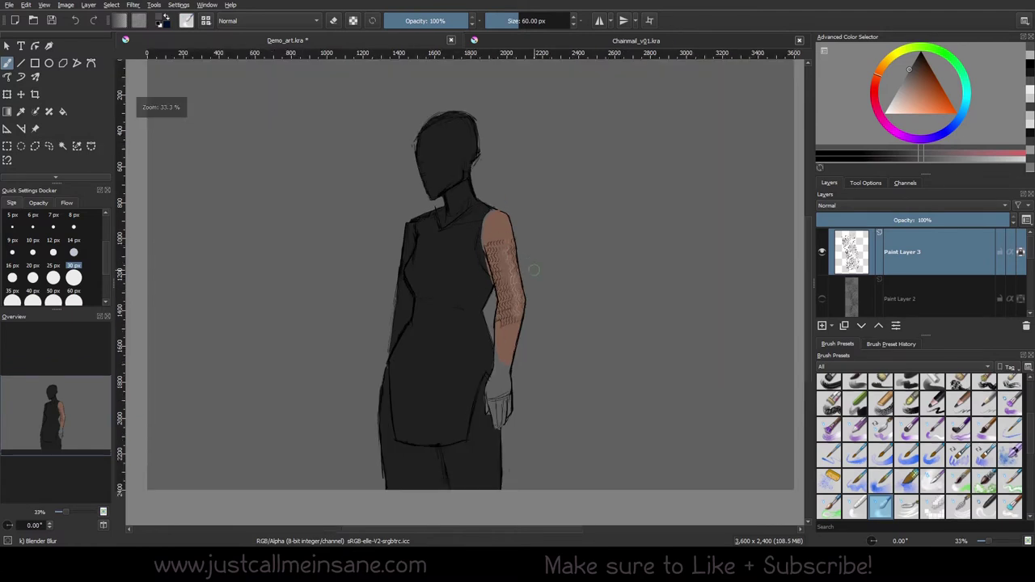
{"action": "right_click", "coordinate": [896, 263]}
{"action": "left_click", "coordinate": [889, 347]}
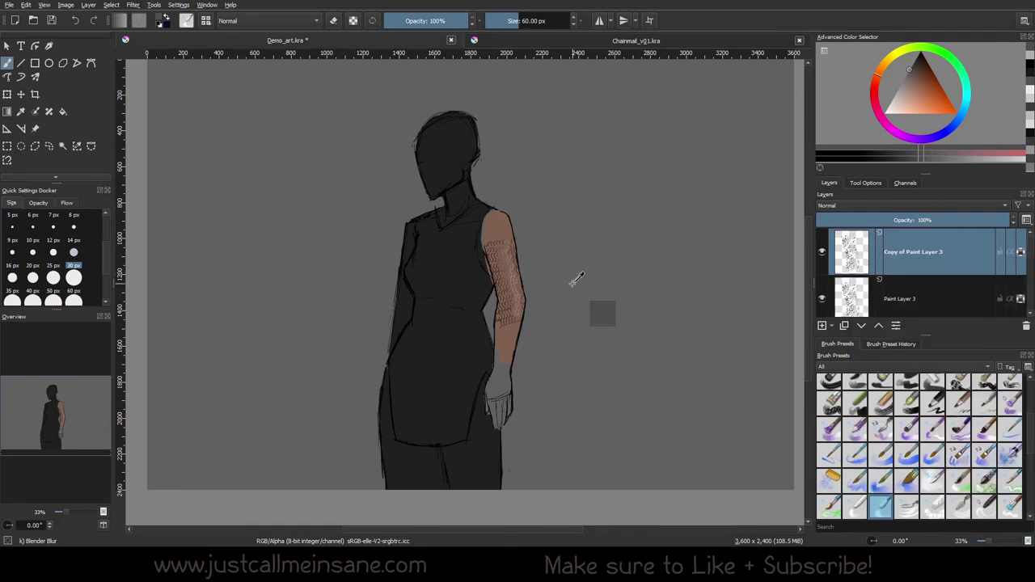
- Offset the duplicated rings slightly from the originals so the two layers interlock as denser chainmail
{"action": "key", "text": "ctrl+t"}
{"action": "left_click_drag", "start_coordinate": [528, 261], "coordinate": [530, 262]}
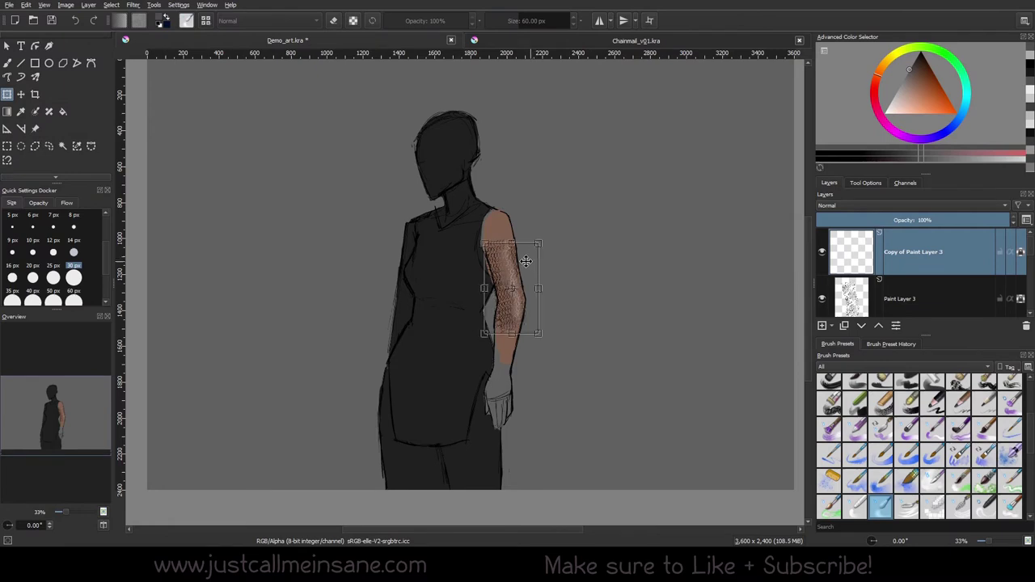
{"action": "scroll", "coordinate": [527, 259], "scroll_direction": "up", "scroll_amount": 3}
{"action": "left_click_drag", "start_coordinate": [506, 298], "coordinate": [522, 275]}
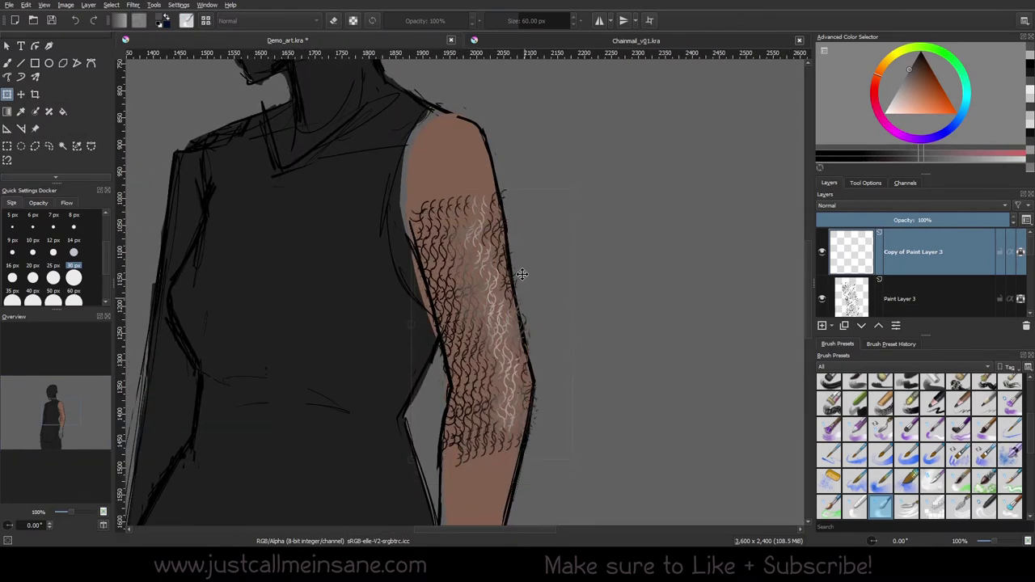
{"action": "scroll", "coordinate": [521, 275], "scroll_direction": "down", "scroll_amount": 1}
{"action": "key", "text": "b"}
{"action": "scroll", "coordinate": [641, 334], "scroll_direction": "down", "scroll_amount": 3}
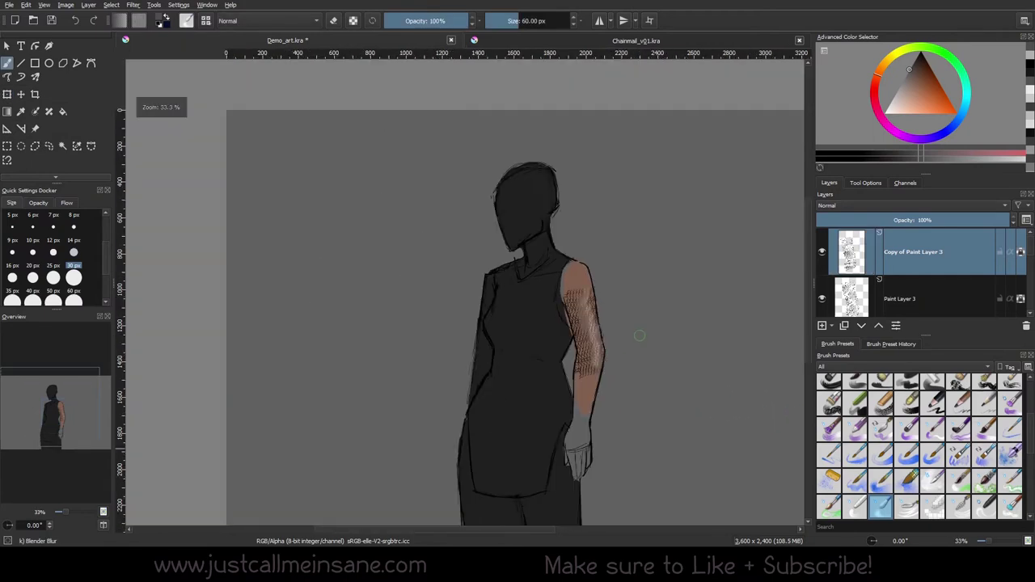
{"action": "scroll", "coordinate": [642, 345], "scroll_direction": "down", "scroll_amount": 1}
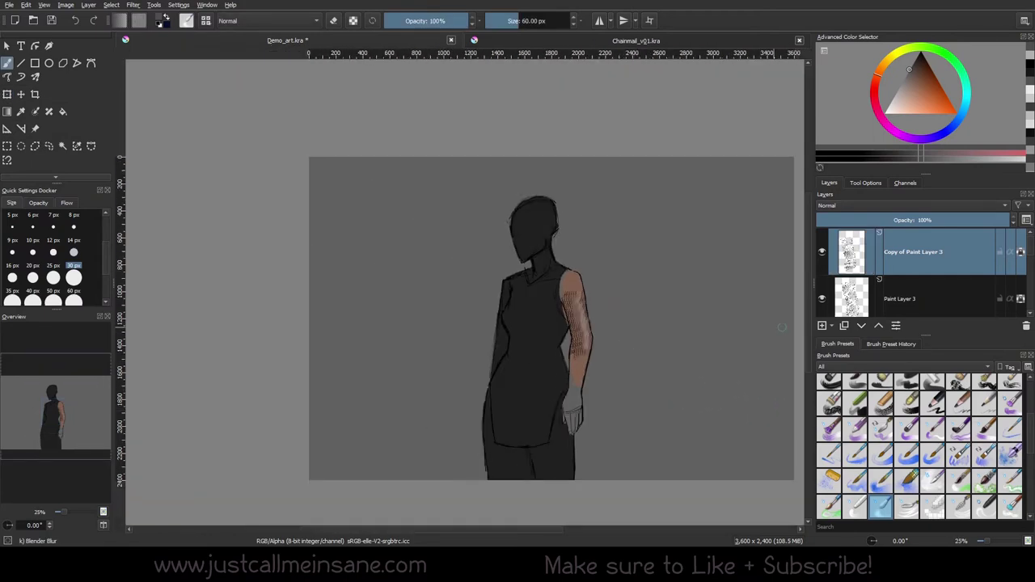
- Paint a darker brown tone beneath the chainmail on the ArmColor layer, basing the colour on the arm's skin tone
{"action": "scroll", "coordinate": [961, 265], "scroll_direction": "down", "scroll_amount": 2}
{"action": "scroll", "coordinate": [897, 276], "scroll_direction": "down", "scroll_amount": 3}
{"action": "left_click", "coordinate": [899, 276]}
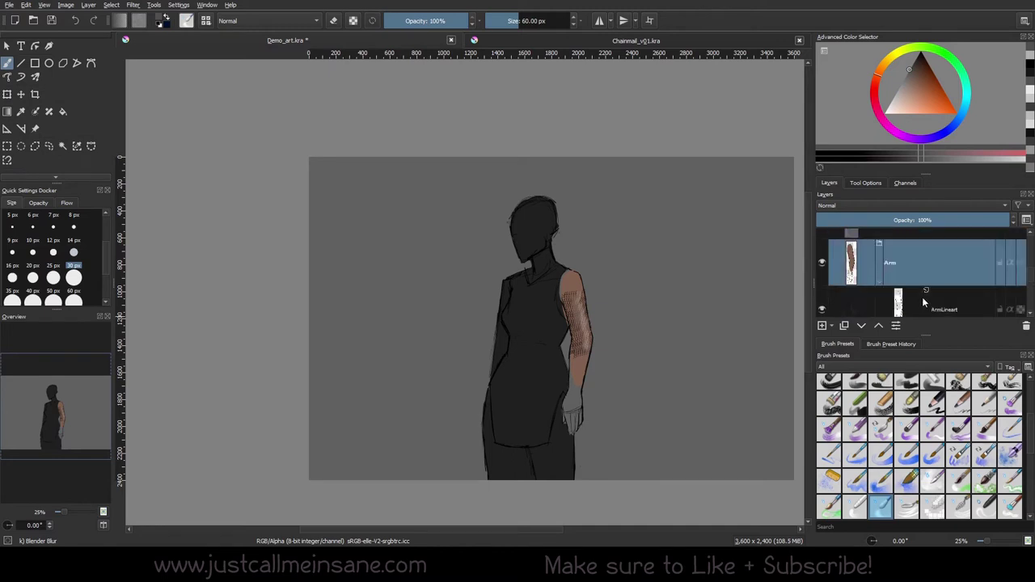
{"action": "scroll", "coordinate": [922, 297], "scroll_direction": "down", "scroll_amount": 1}
{"action": "left_click", "coordinate": [953, 275]}
{"action": "scroll", "coordinate": [667, 317], "scroll_direction": "up", "scroll_amount": 1}
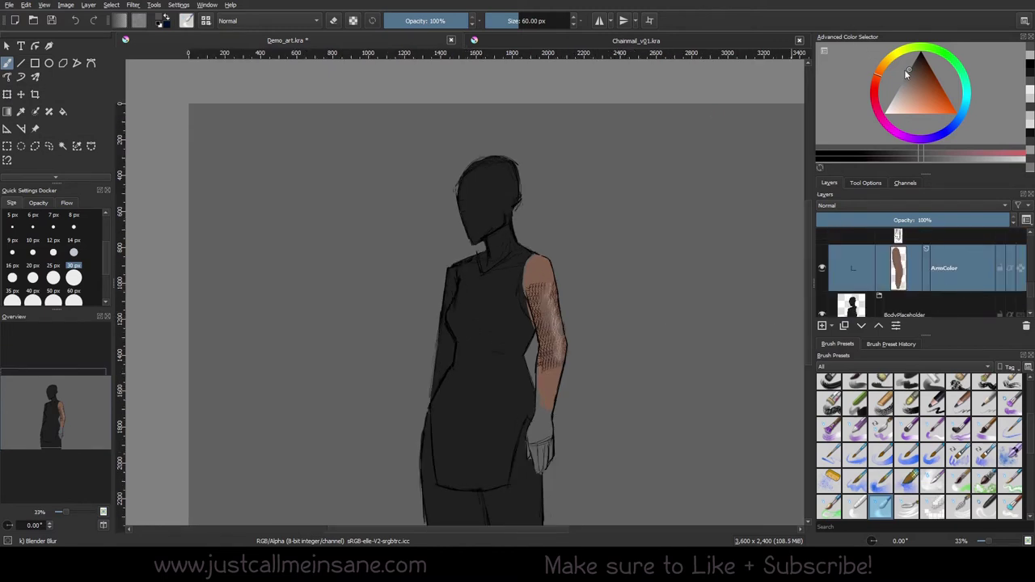
{"action": "left_click", "coordinate": [542, 280], "text": "ctrl"}
{"action": "key", "text": "/"}
{"action": "left_click_drag", "start_coordinate": [542, 286], "coordinate": [559, 363]}
- Try erasing parts of the brown shading with Eraser Circle, and soften its edges into the arm with Blender Blur at 60 px
{"action": "right_click", "coordinate": [536, 348]}
{"action": "left_click", "coordinate": [531, 274]}
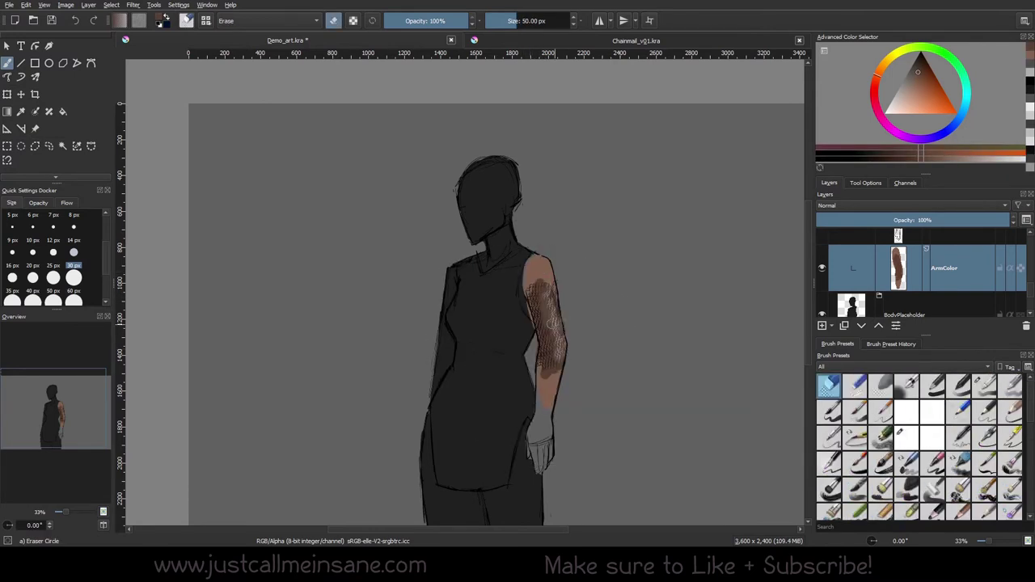
{"action": "left_click_drag", "start_coordinate": [544, 315], "coordinate": [552, 315]}
{"action": "left_click_drag", "start_coordinate": [540, 305], "coordinate": [546, 294]}
{"action": "right_click", "coordinate": [549, 291]}
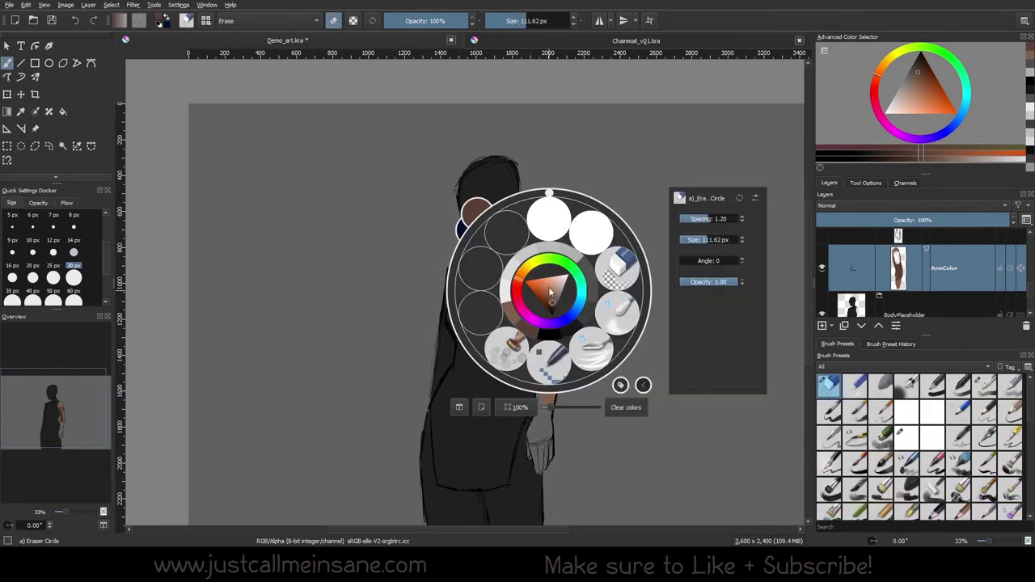
{"action": "left_click", "coordinate": [618, 309]}
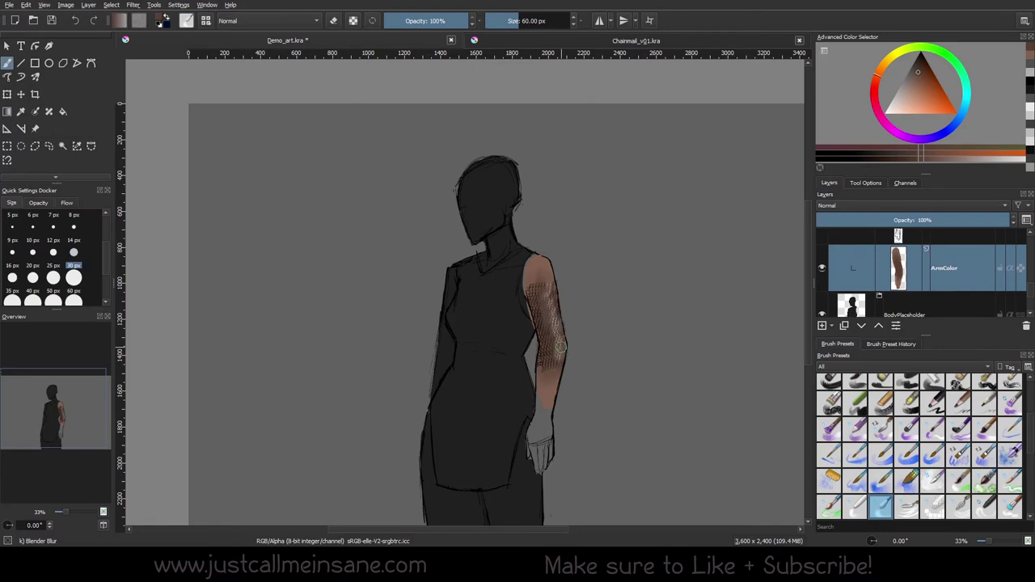
- Tone down the bright highlights on both half-ring layers with darker grey and blend them using Blender Blur at 60 px
{"action": "scroll", "coordinate": [558, 346], "scroll_direction": "up", "scroll_amount": 4}
{"action": "scroll", "coordinate": [941, 252], "scroll_direction": "down", "scroll_amount": 2}
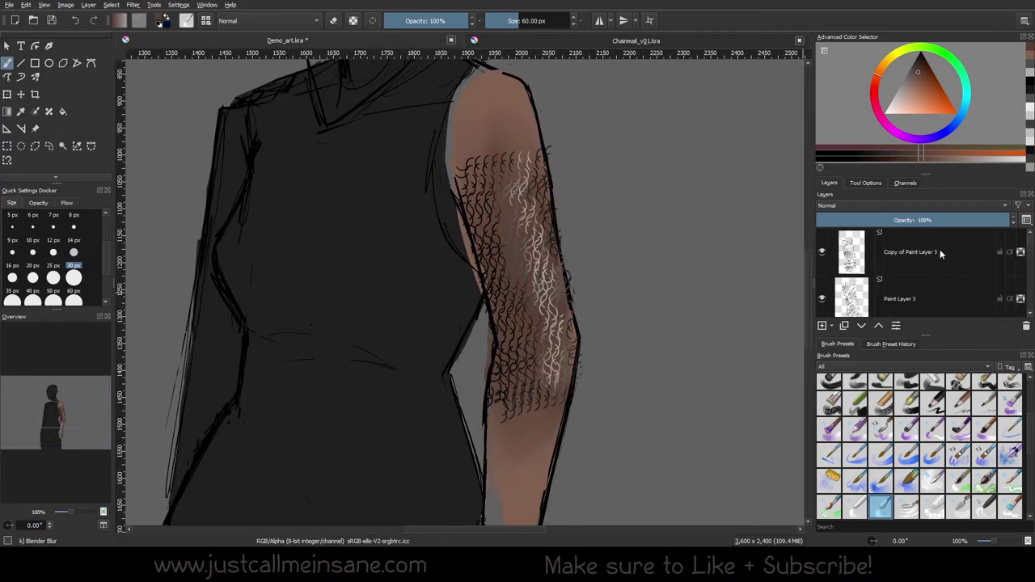
{"action": "left_click", "coordinate": [934, 256]}
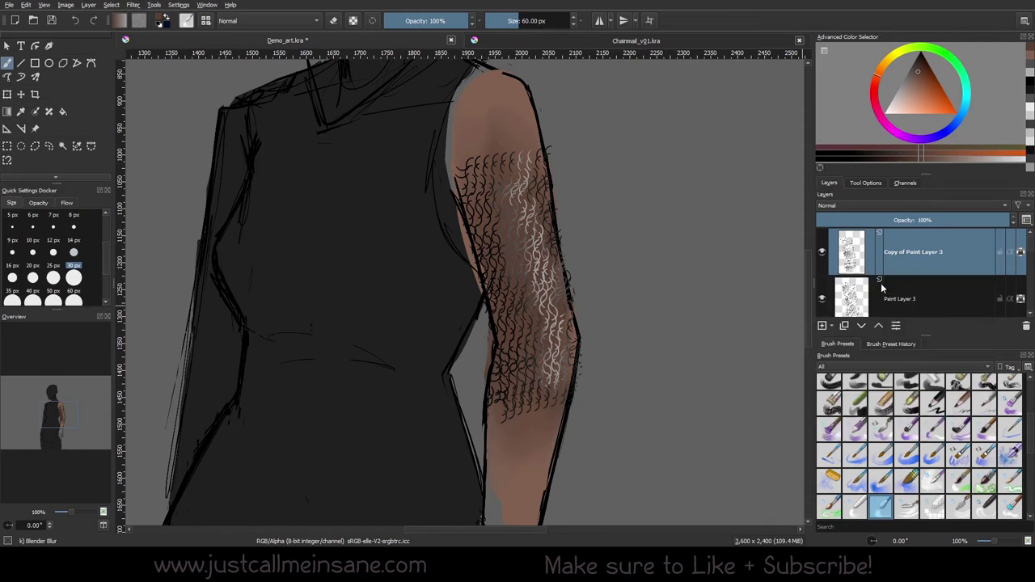
{"action": "right_click", "coordinate": [880, 283]}
{"action": "right_click", "coordinate": [578, 272]}
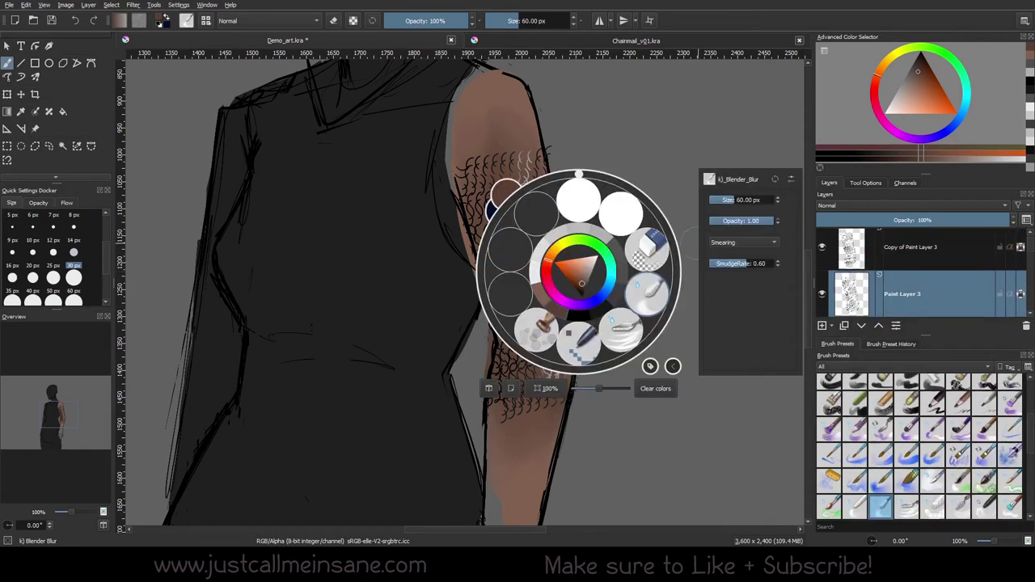
{"action": "left_click", "coordinate": [578, 199]}
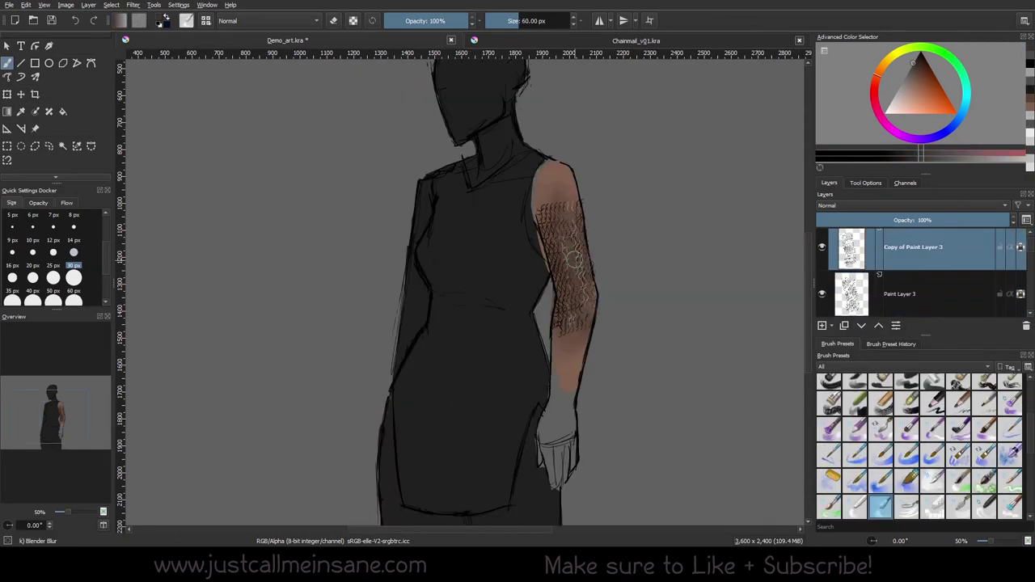
{"action": "scroll", "coordinate": [632, 312], "scroll_direction": "down", "scroll_amount": 2}
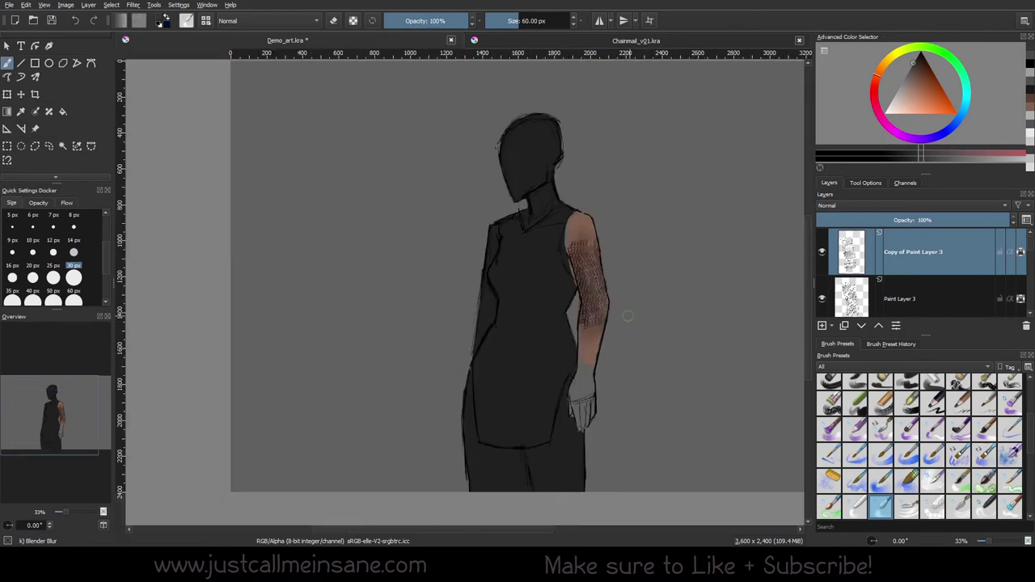
{"action": "left_click_drag", "start_coordinate": [622, 286], "coordinate": [589, 282]}
{"action": "scroll", "coordinate": [634, 311], "scroll_direction": "up", "scroll_amount": 1}
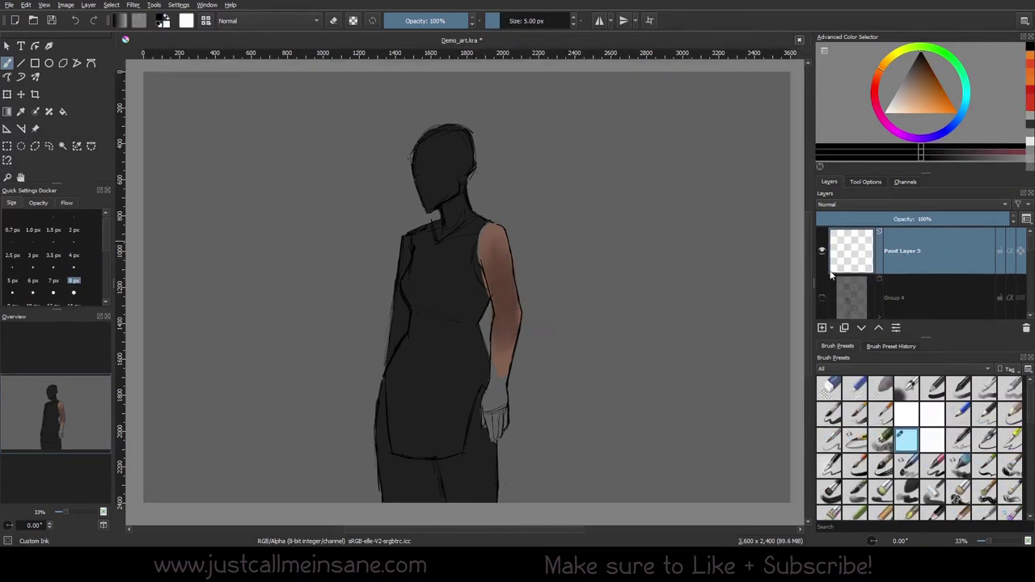
- Undo the added paint layer and the grouping of the half-ring layers
{"action": "key", "text": "ctrl+z"}
{"action": "key", "text": "ctrl+z"}
{"action": "key", "text": "ctrl+z"}
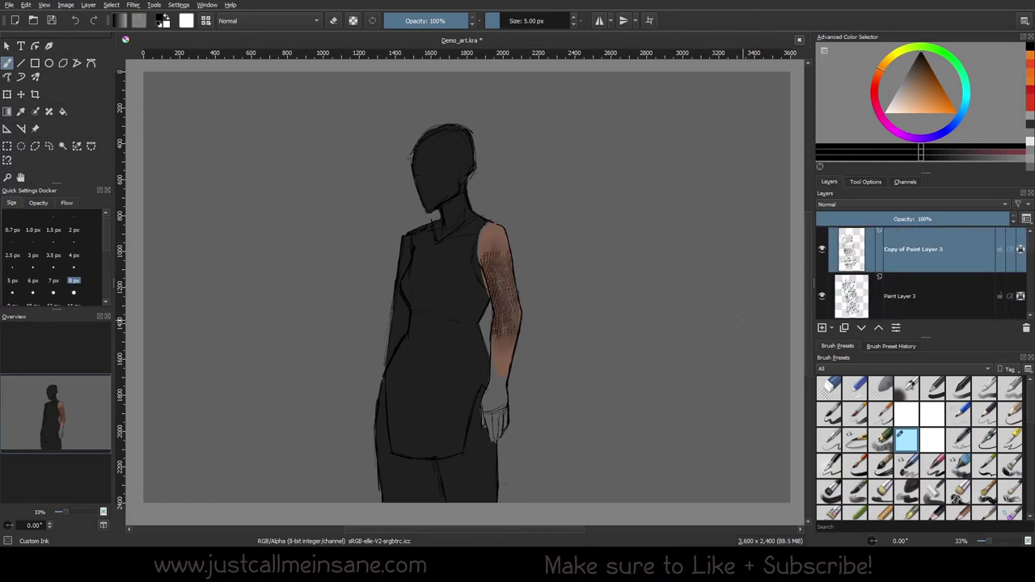
- Put the existing chainmail half-ring layers into a new group layer, then collapse and hide that group
{"action": "left_click", "coordinate": [829, 327]}
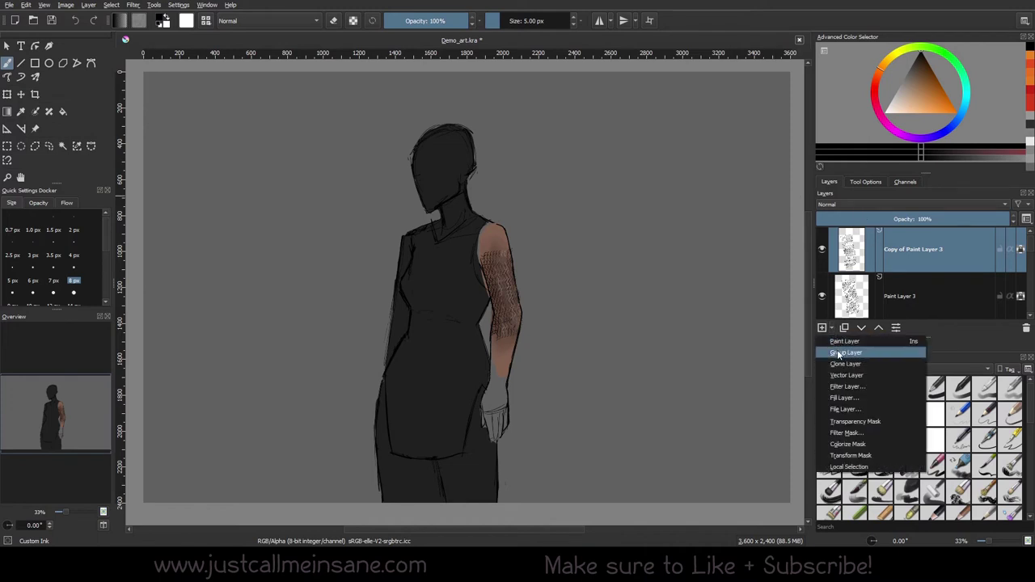
{"action": "left_click", "coordinate": [845, 352]}
{"action": "left_click", "coordinate": [922, 293]}
{"action": "left_click", "coordinate": [878, 328]}
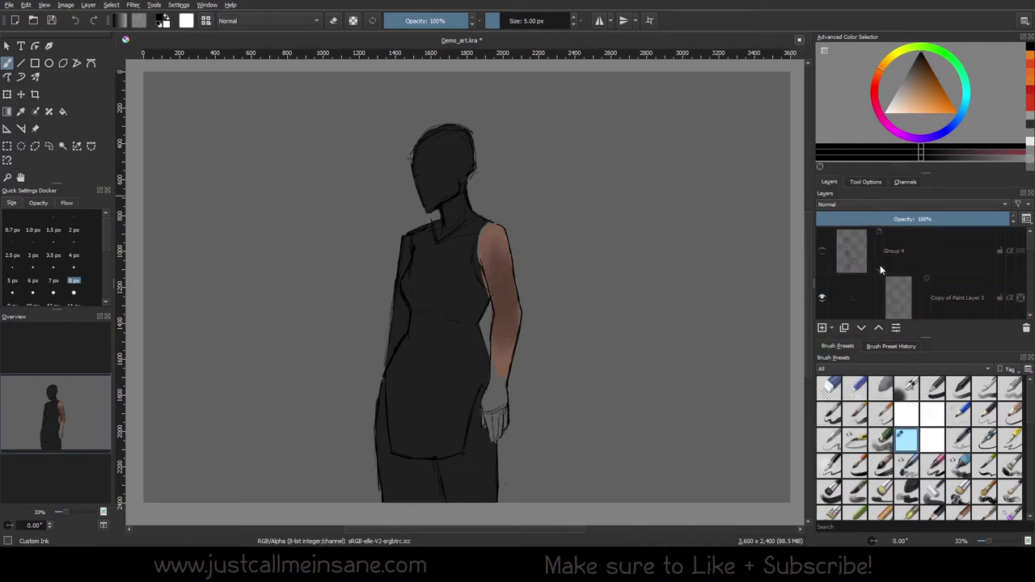
{"action": "left_click", "coordinate": [879, 269]}
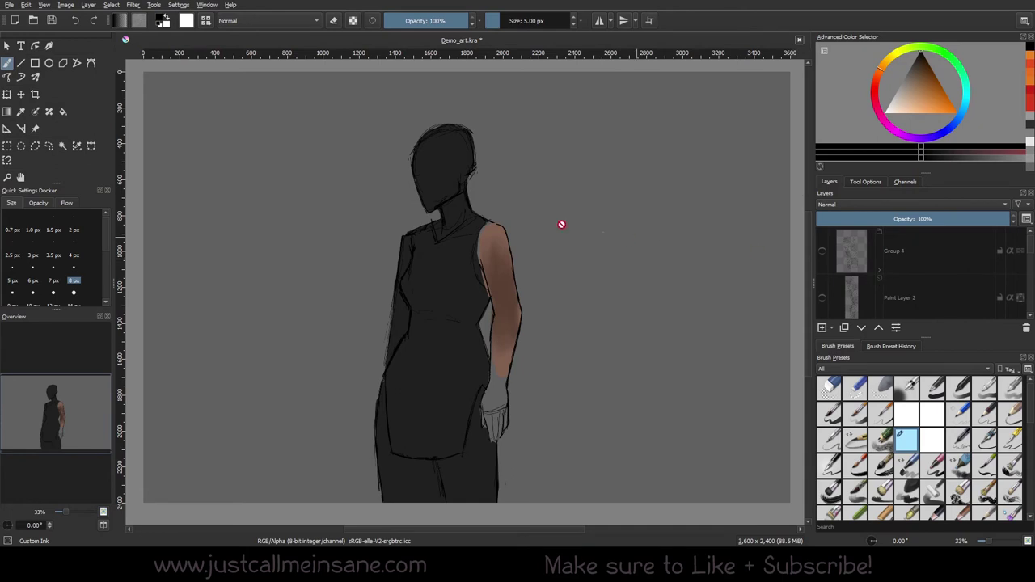
- Configure the Custom Ink brush with the Chainmail_horizontal_v01 tip, dynamic Size off, spacing 10.00 and size 73.02 px
{"action": "left_click", "coordinate": [206, 21]}
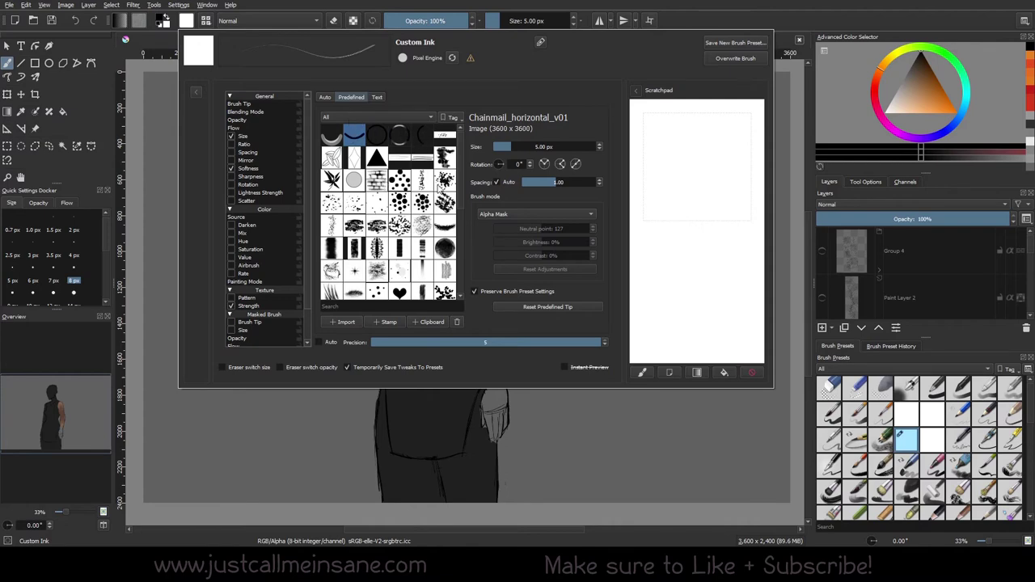
{"action": "scroll", "coordinate": [454, 186], "scroll_direction": "down", "scroll_amount": 2}
{"action": "mouse_move", "coordinate": [458, 170]}
{"action": "left_mouse_down"}
{"action": "mouse_move", "coordinate": [464, 287]}
{"action": "mouse_move", "coordinate": [461, 137]}
{"action": "left_mouse_up"}
{"action": "scroll", "coordinate": [462, 226], "scroll_direction": "down", "scroll_amount": 5}
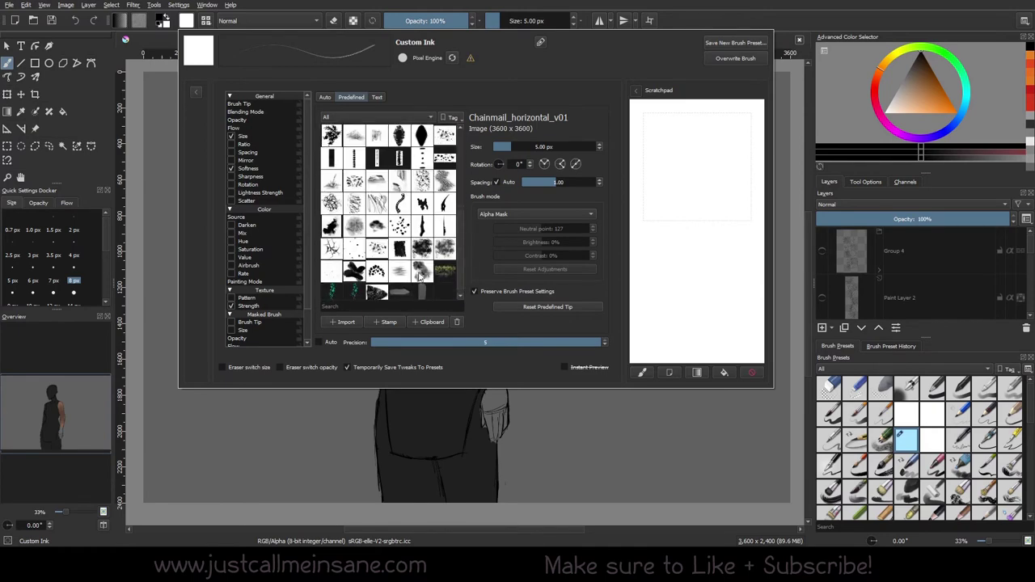
{"action": "scroll", "coordinate": [461, 243], "scroll_direction": "up", "scroll_amount": 5}
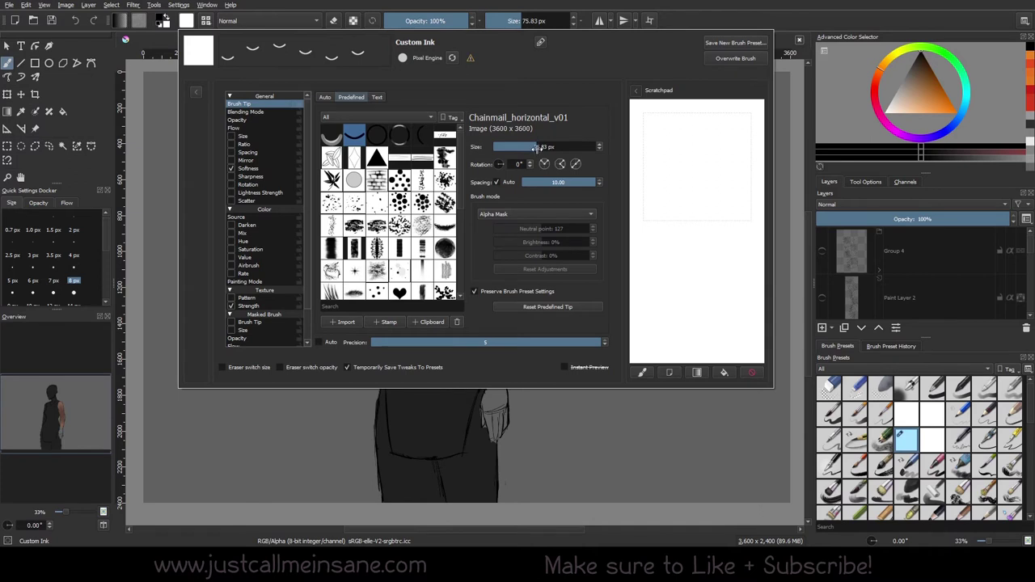
{"action": "left_click_drag", "start_coordinate": [535, 147], "coordinate": [530, 147]}
{"action": "left_click", "coordinate": [705, 27]}
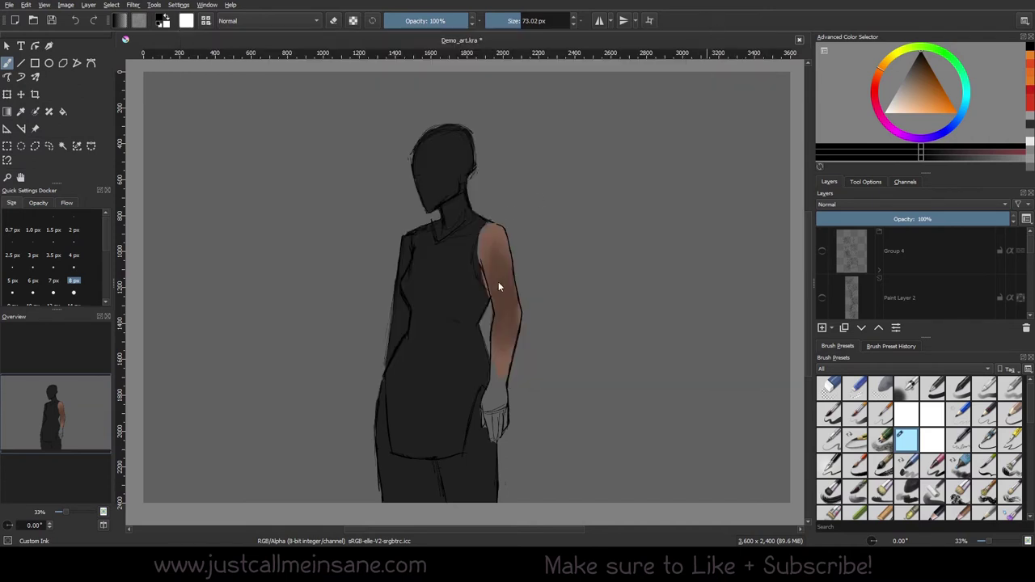
- Add a new paint layer above the hidden chainmail group, outside the group
{"action": "left_click", "coordinate": [821, 327]}
{"action": "key", "text": "ctrl+g"}
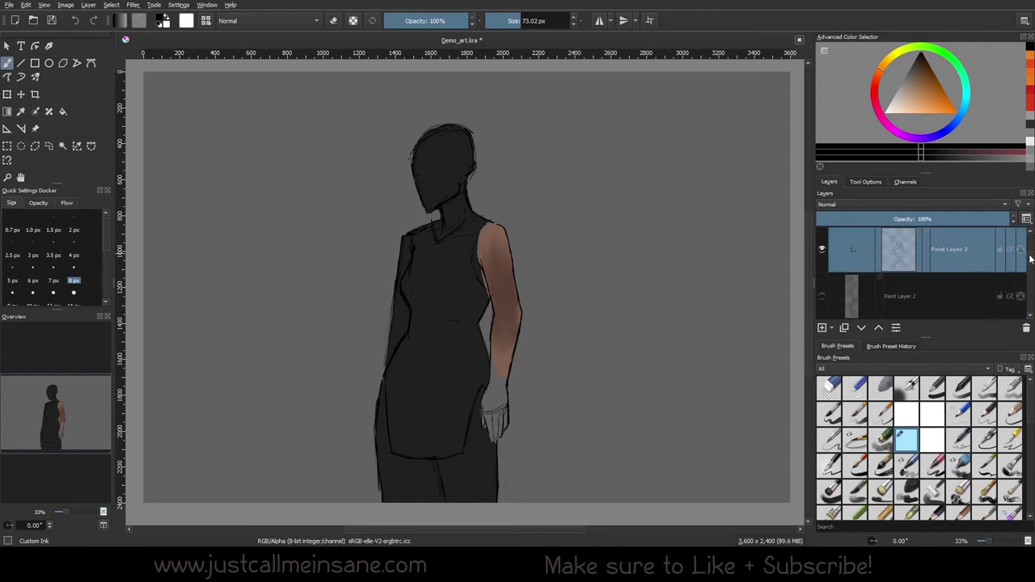
{"action": "left_click", "coordinate": [879, 269]}
{"action": "left_click", "coordinate": [861, 253]}
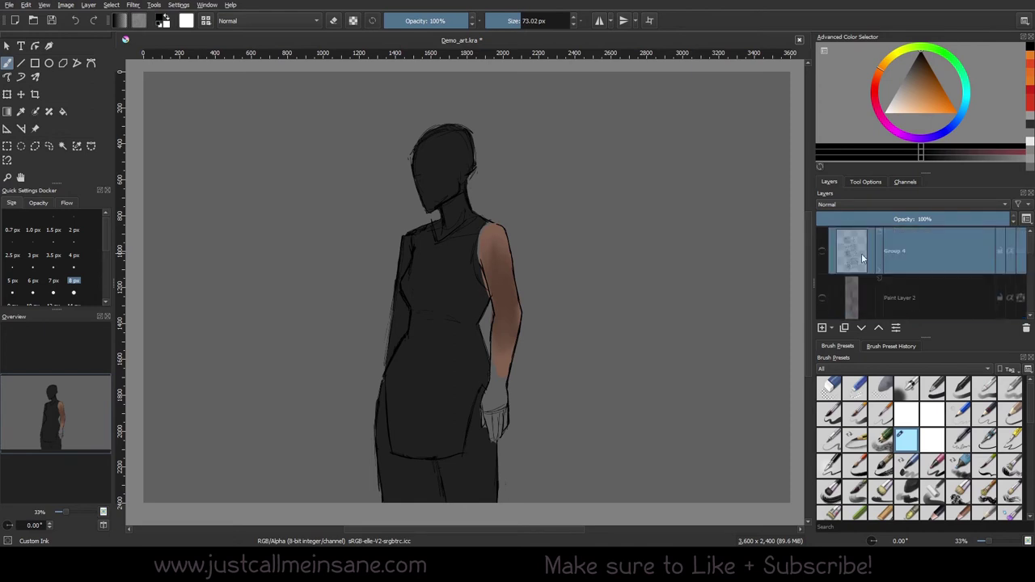
{"action": "left_click", "coordinate": [821, 328]}
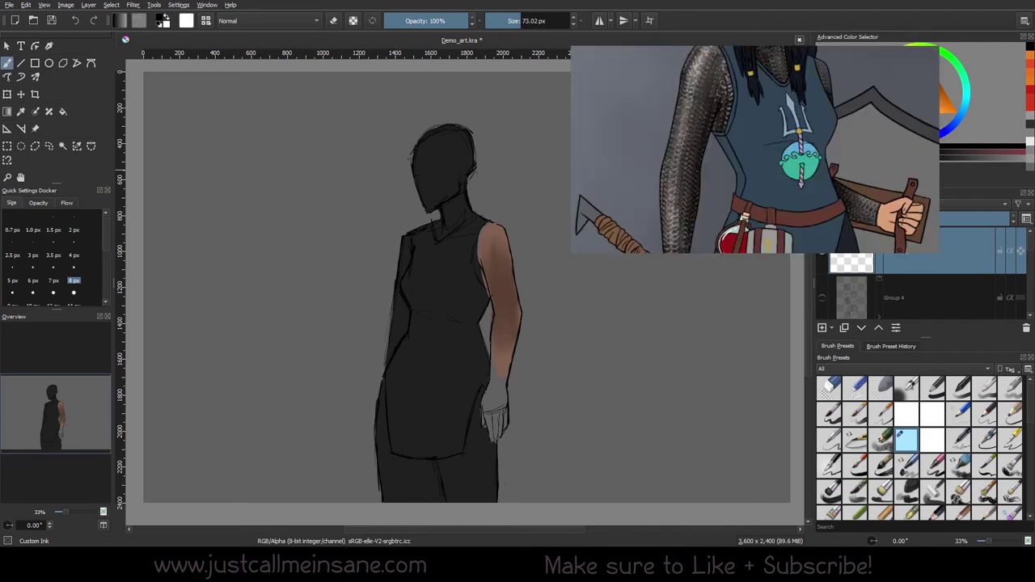
- Set the brush size to 39.22 px and paint a test line of black half-rings down the upper arm
{"action": "scroll", "coordinate": [507, 283], "scroll_direction": "up", "scroll_amount": 1}
{"action": "scroll", "coordinate": [514, 278], "scroll_direction": "up", "scroll_amount": 1}
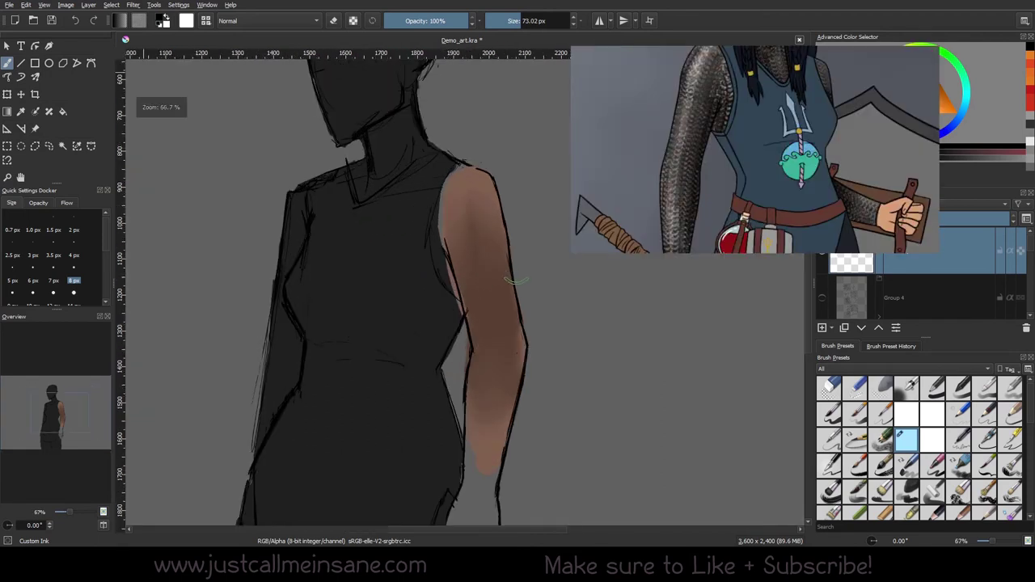
{"action": "left_click_drag", "start_coordinate": [519, 19], "coordinate": [509, 19]}
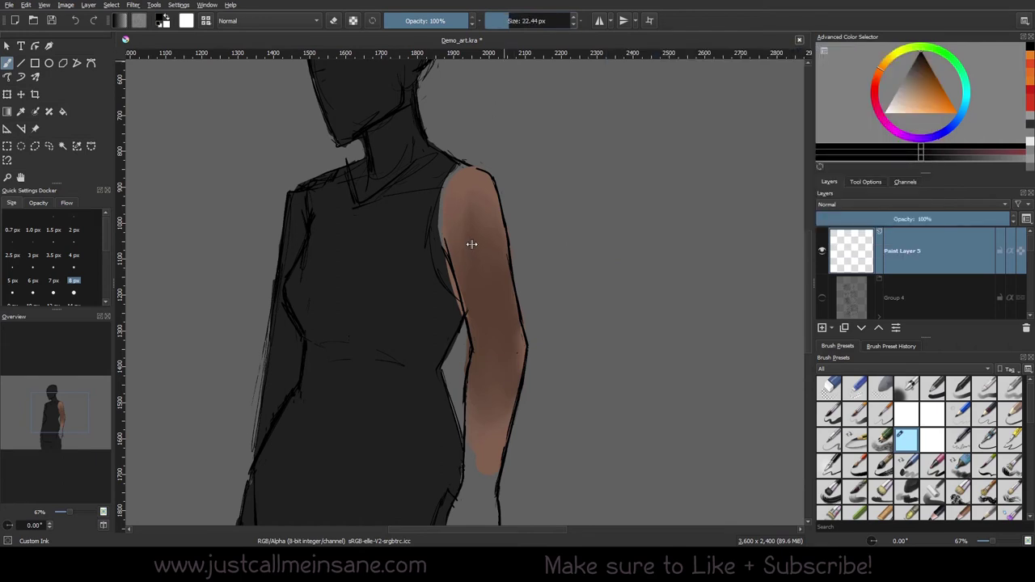
{"action": "left_click", "coordinate": [517, 23]}
{"action": "left_click_drag", "start_coordinate": [452, 234], "coordinate": [494, 363]}
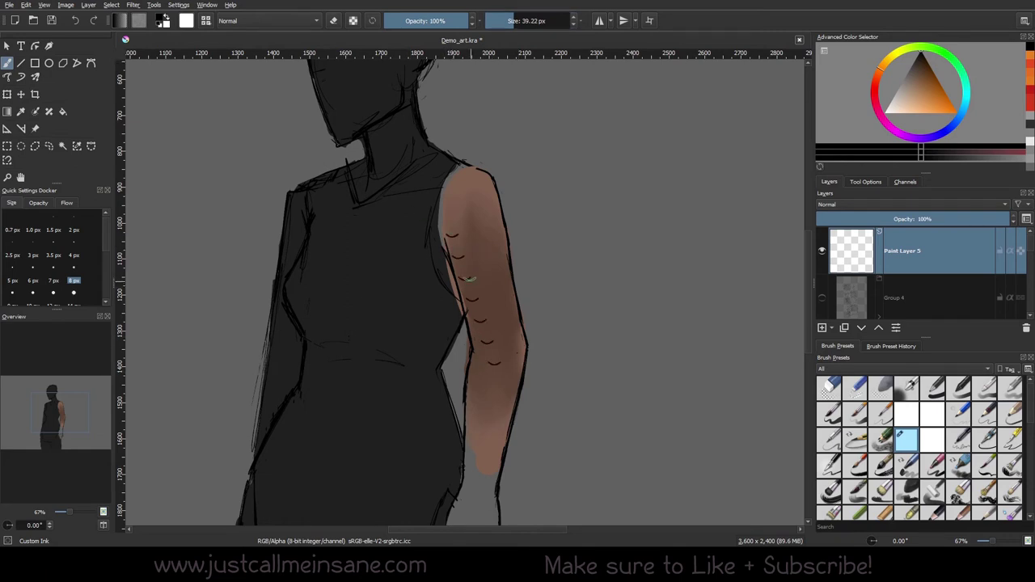
- Reduce the half-ring brush's spacing to 3.21
{"action": "left_click", "coordinate": [186, 20]}
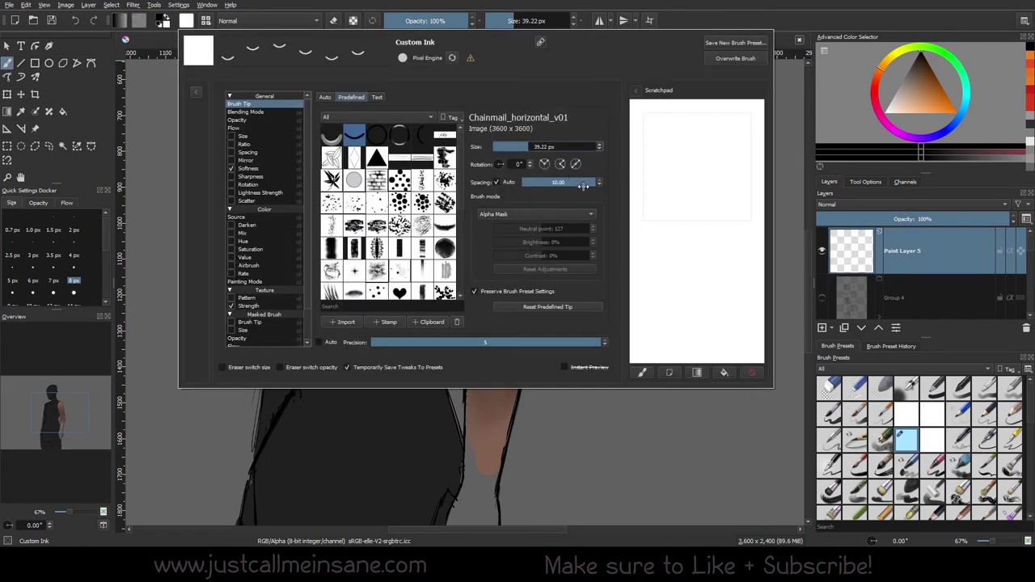
{"action": "left_click_drag", "start_coordinate": [580, 184], "coordinate": [566, 183]}
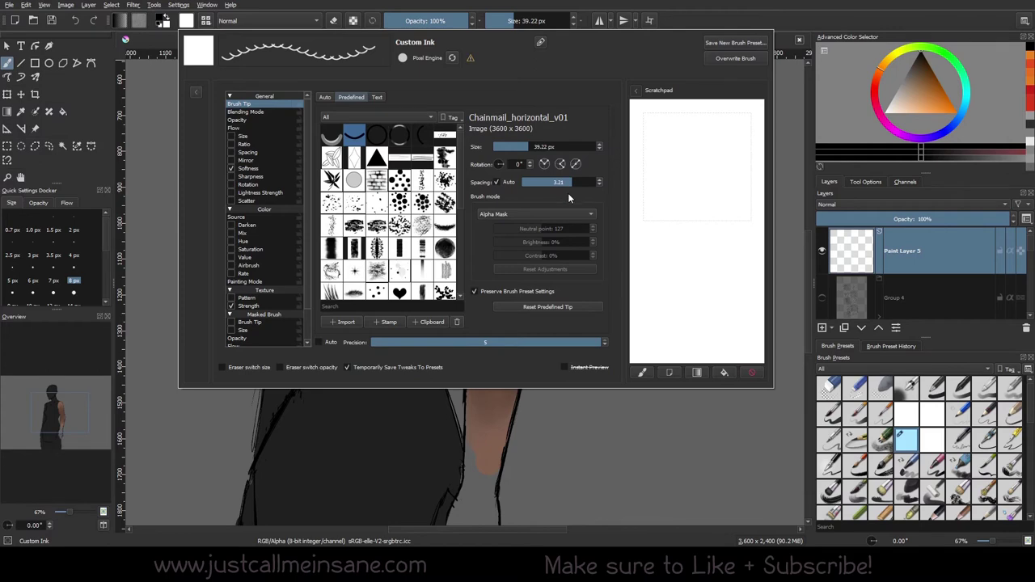
{"action": "left_click", "coordinate": [683, 20]}
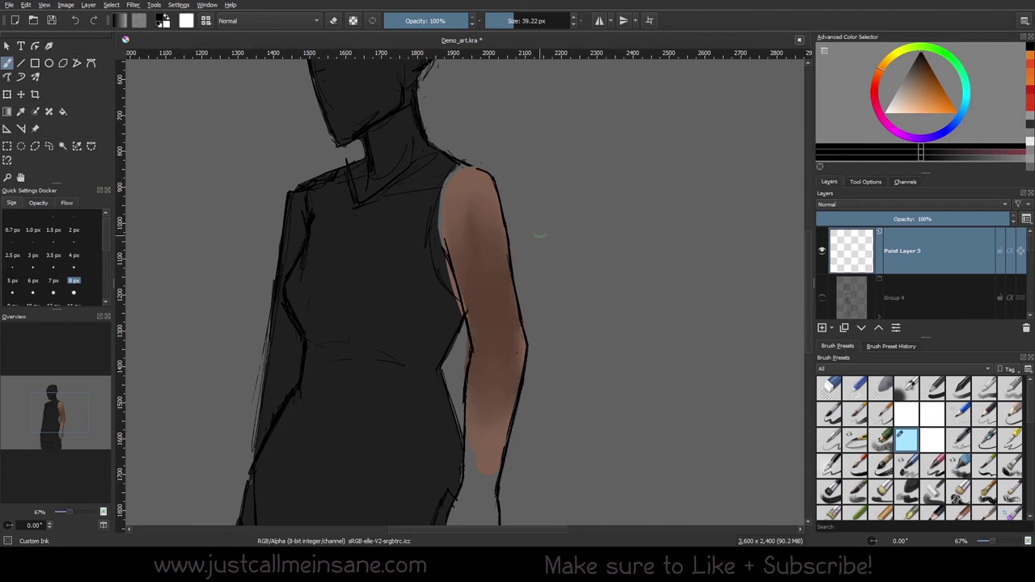
- With the canvas rotated 15°, fill the upper arm with columns of black half-rings and overlay light grey ones on Paint Layer 6
{"action": "key", "text": "6"}
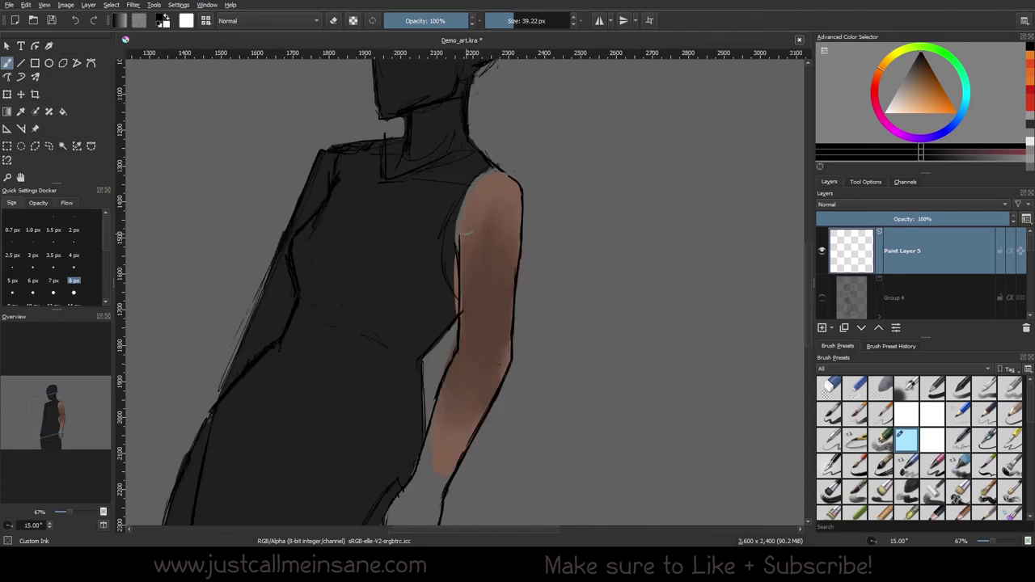
{"action": "key", "text": "ctrl+shift+z"}
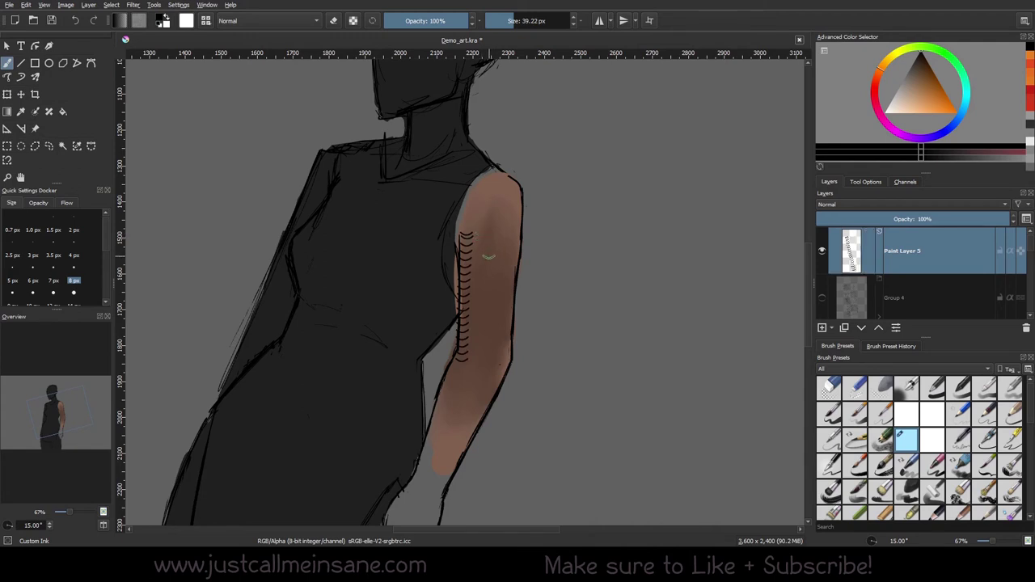
{"action": "left_click_drag", "start_coordinate": [473, 236], "coordinate": [472, 377]}
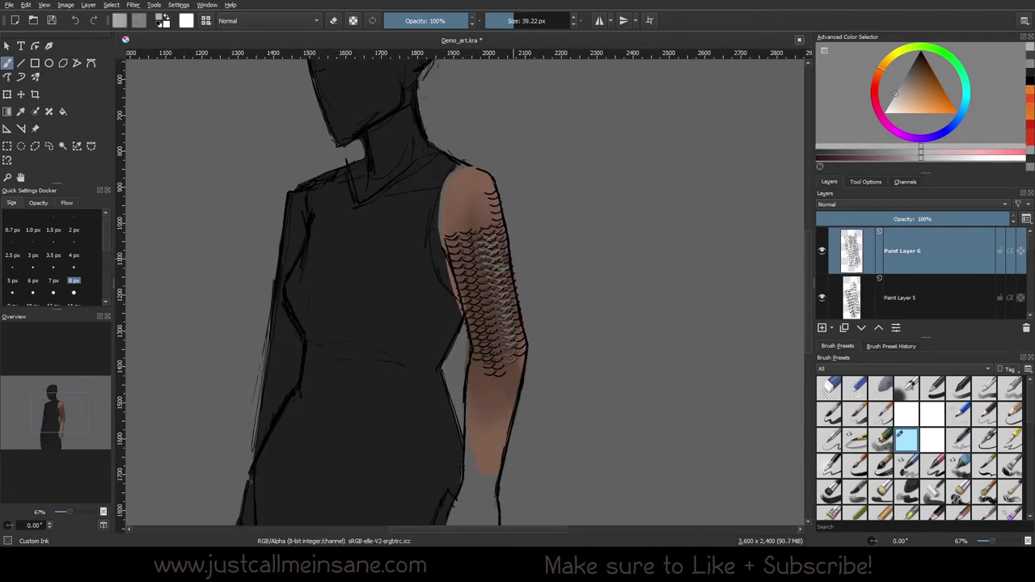
- Compare the chainmail with Paint Layer 6 hidden and shown, and examine how the pattern reads from a distance
{"action": "left_click", "coordinate": [864, 286]}
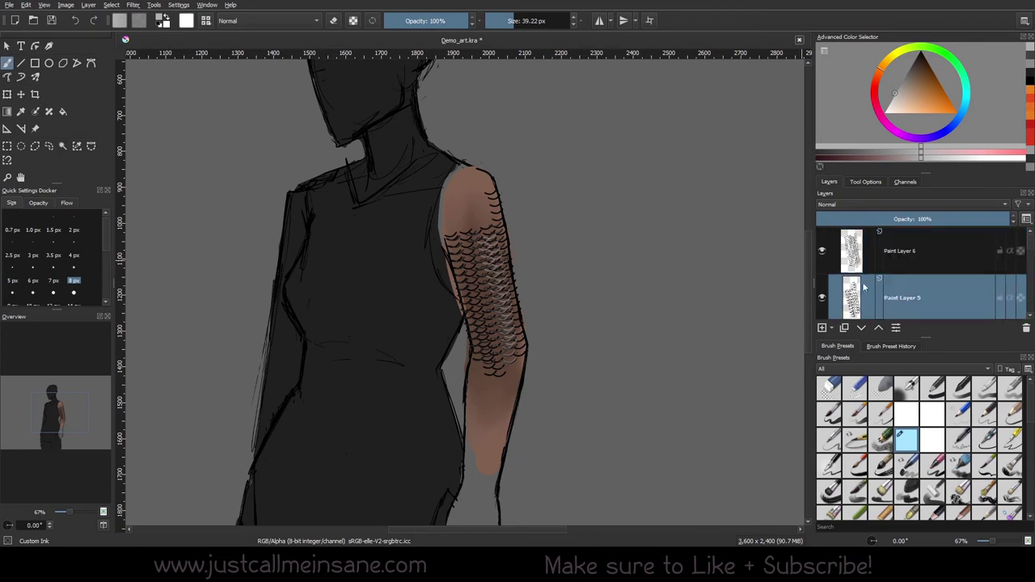
{"action": "left_click", "coordinate": [823, 252]}
{"action": "left_click", "coordinate": [822, 252]}
{"action": "left_click", "coordinate": [822, 252]}
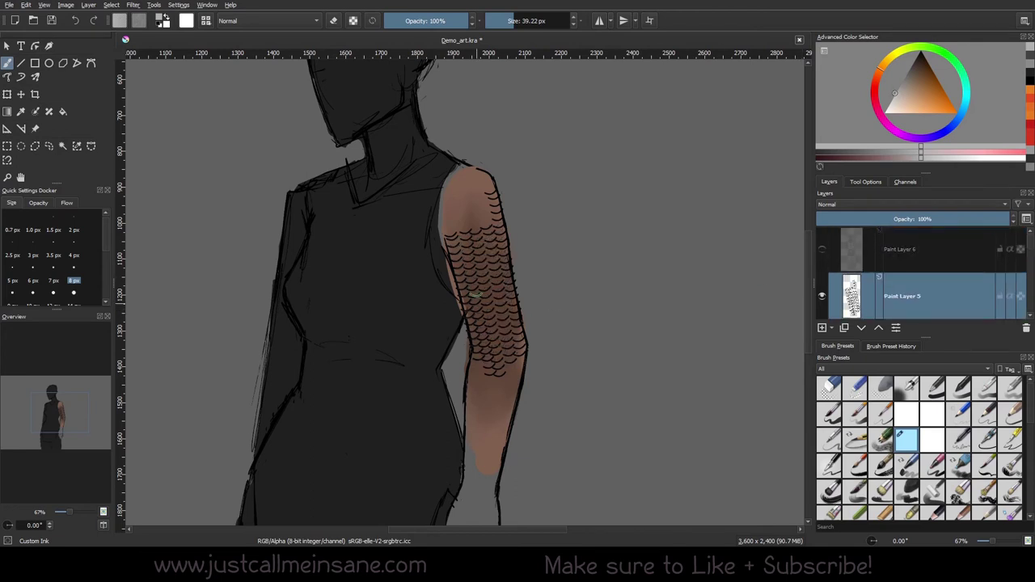
{"action": "left_click", "coordinate": [821, 253]}
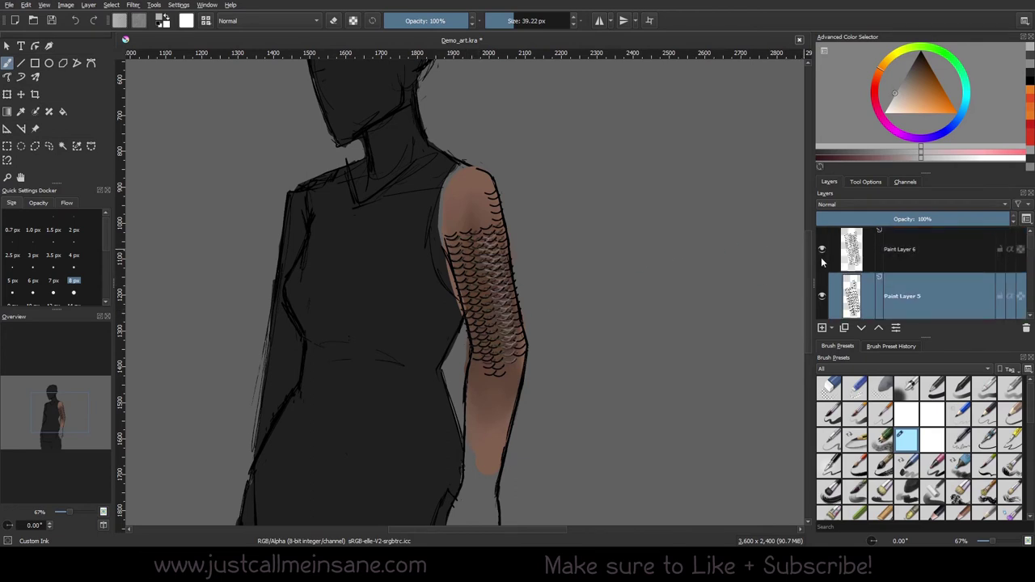
{"action": "left_click", "coordinate": [898, 249]}
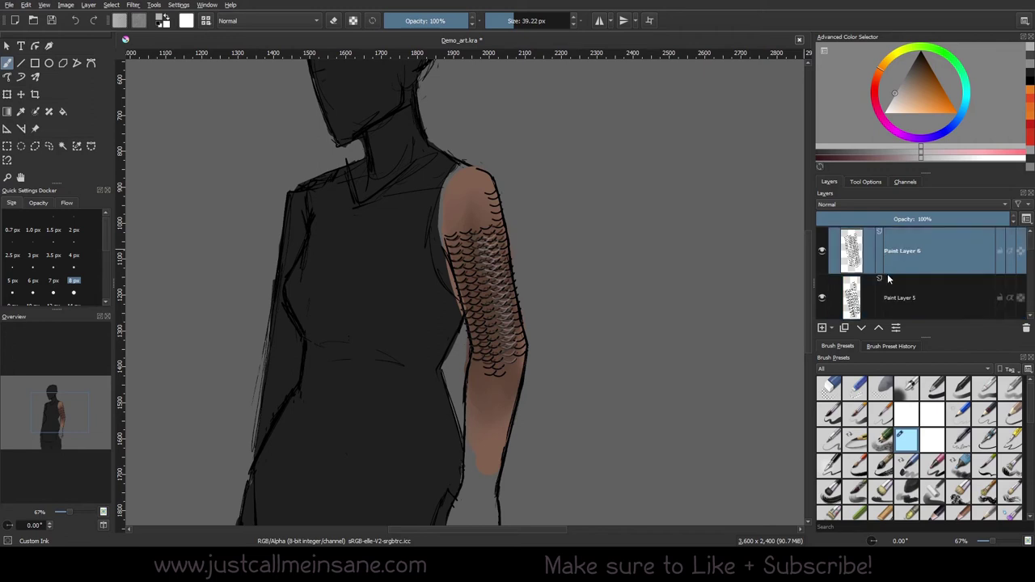
{"action": "scroll", "coordinate": [442, 317], "scroll_direction": "down", "scroll_amount": 2}
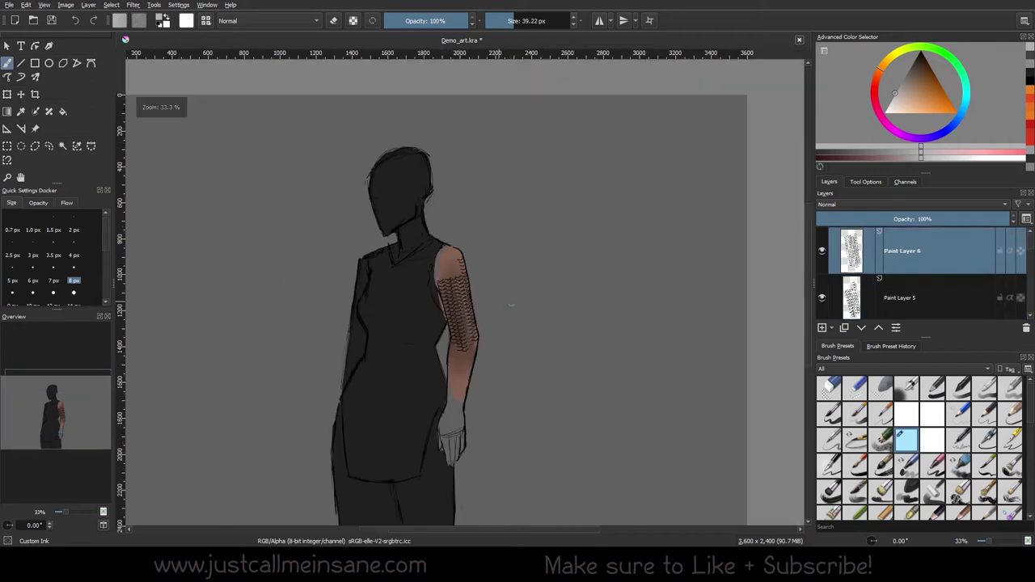
{"action": "scroll", "coordinate": [511, 305], "scroll_direction": "down", "scroll_amount": 2}
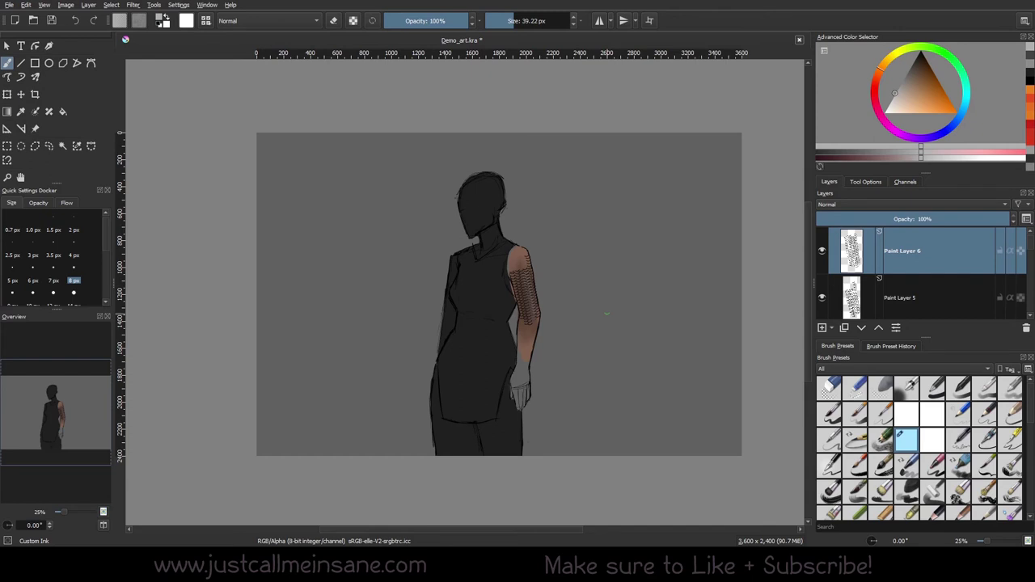
{"action": "scroll", "coordinate": [640, 266], "scroll_direction": "up", "scroll_amount": 1}
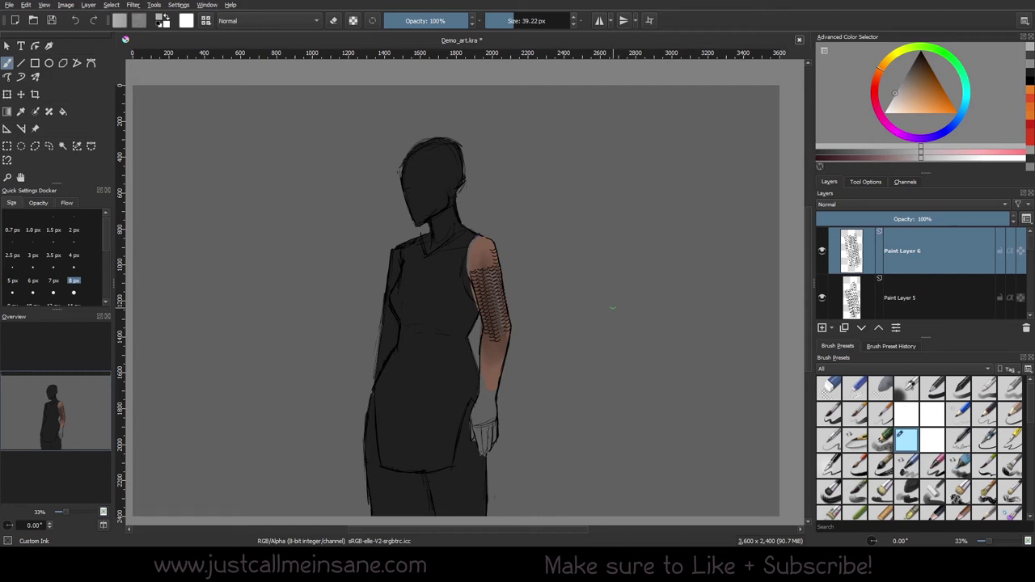
- Switch to Paint Layer 5 and black, try a line of half-rings across the shoulder, and undo it
{"action": "left_click", "coordinate": [926, 296]}
{"action": "left_click", "coordinate": [915, 62]}
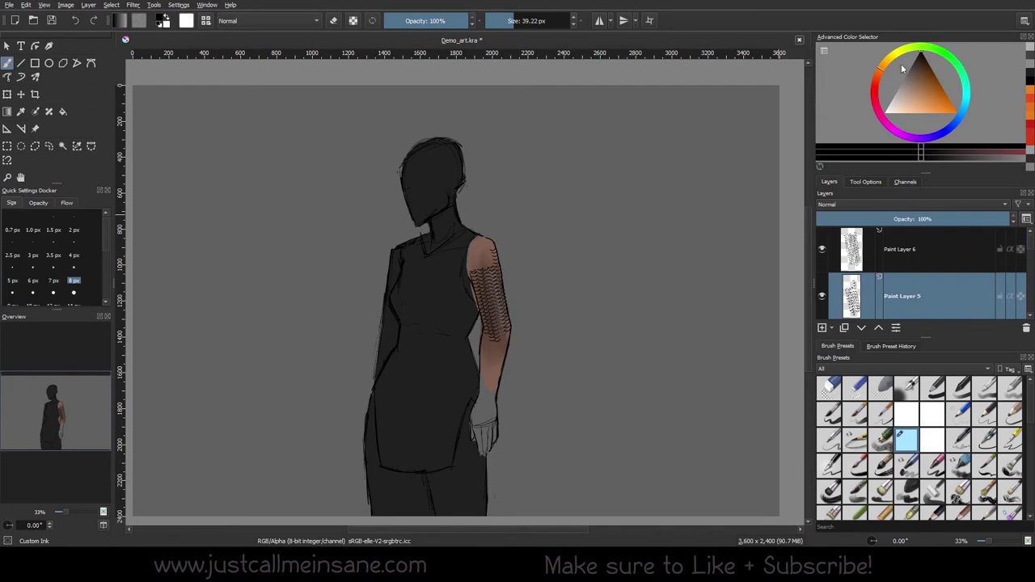
{"action": "scroll", "coordinate": [591, 307], "scroll_direction": "up", "scroll_amount": 1}
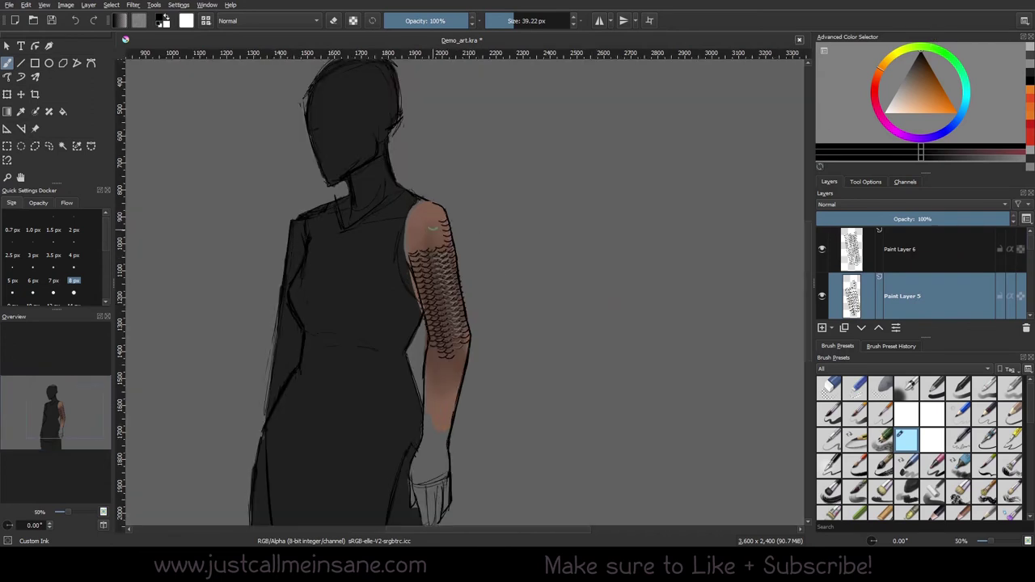
{"action": "left_click_drag", "start_coordinate": [417, 227], "coordinate": [426, 241]}
{"action": "key", "text": "ctrl+z"}
{"action": "key", "text": "ctrl+z"}
- Enable the brush's Rotation, driven by Drawing angle instead of Pressure, and test it with a curved stroke in the scratchpad
{"action": "left_click", "coordinate": [186, 20]}
{"action": "left_click", "coordinate": [231, 184]}
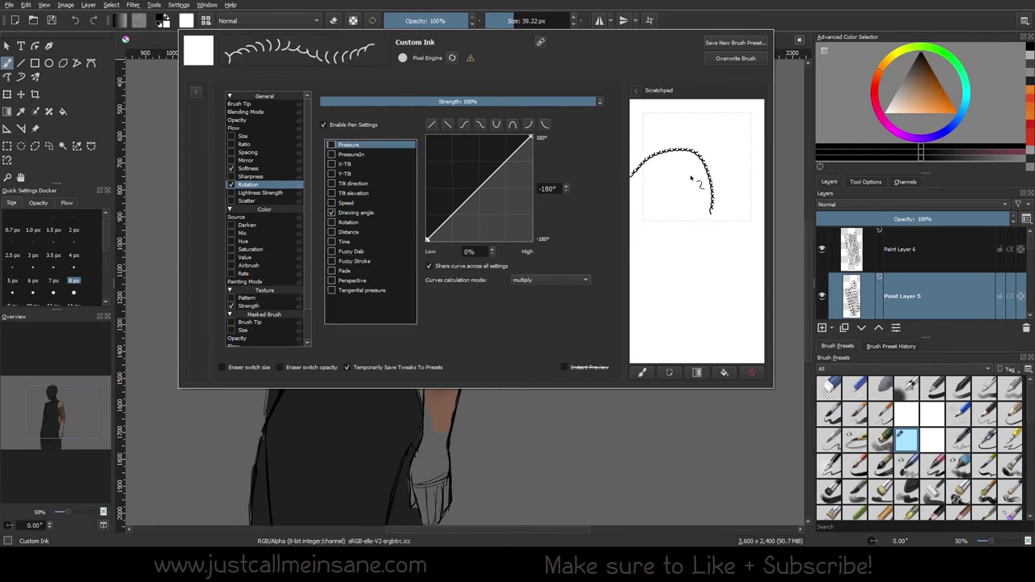
{"action": "left_click_drag", "start_coordinate": [684, 168], "coordinate": [690, 235]}
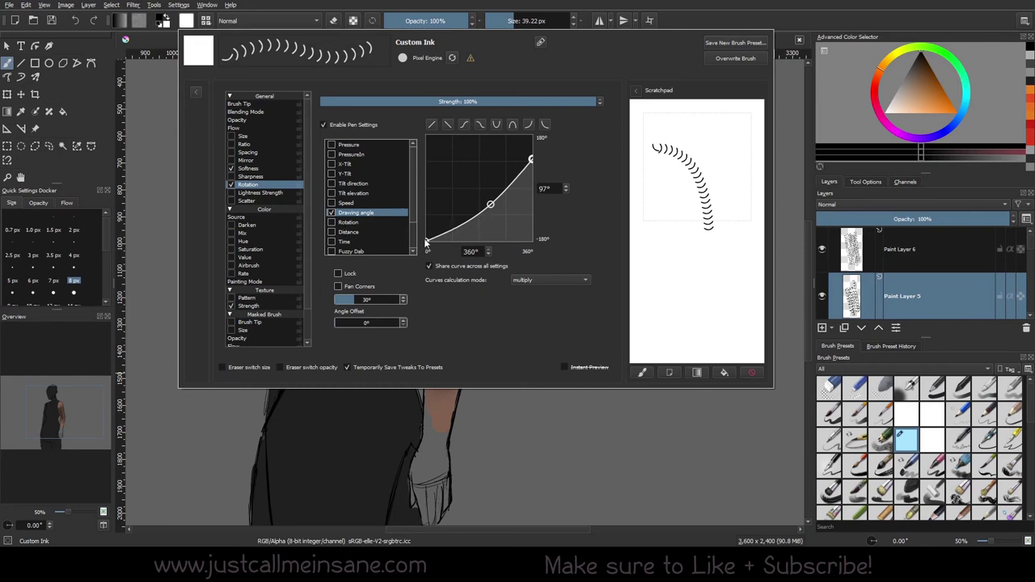
- Shape the Drawing angle rotation curve to rise from -180° at 0° through a middle point to 97° at 360°
{"action": "mouse_move", "coordinate": [426, 241]}
{"action": "left_mouse_down"}
{"action": "mouse_move", "coordinate": [478, 227]}
{"action": "mouse_move", "coordinate": [426, 242]}
{"action": "left_mouse_up"}
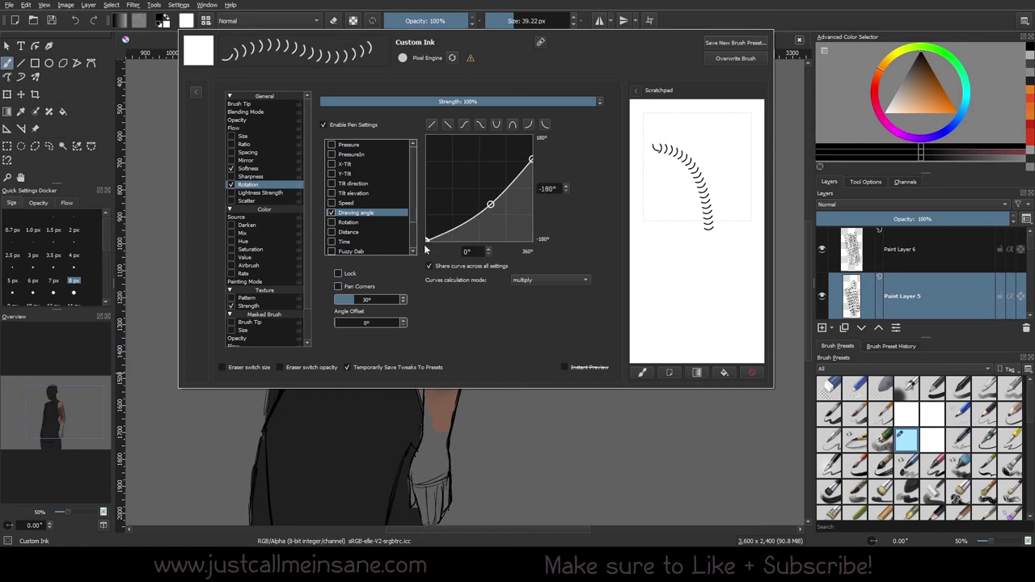
{"action": "left_click", "coordinate": [490, 204]}
{"action": "left_click", "coordinate": [530, 157]}
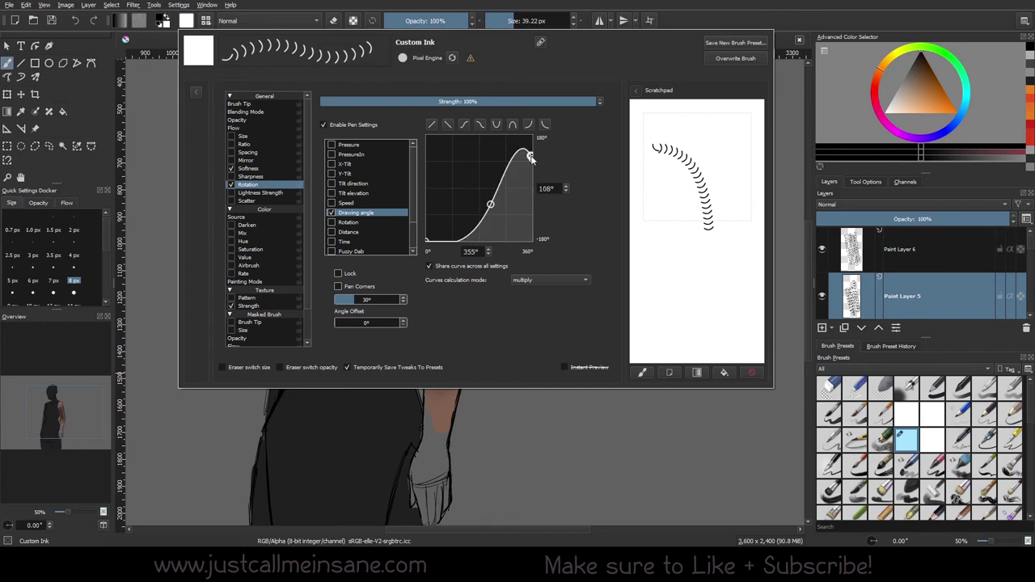
{"action": "left_click_drag", "start_coordinate": [531, 158], "coordinate": [534, 160]}
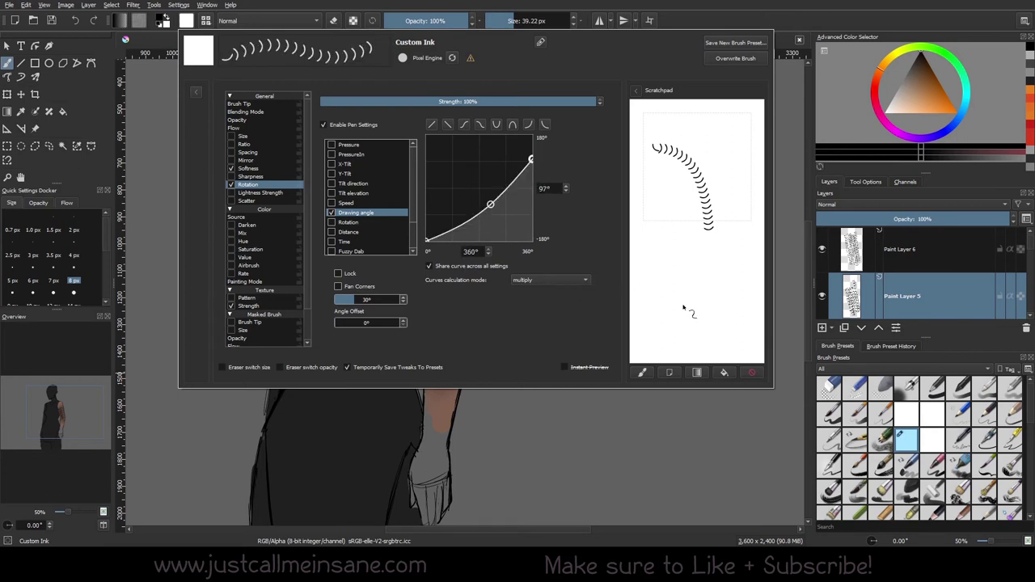
- Paint curving rows of black half-rings over the shoulder on Paint Layer 5
{"action": "left_click", "coordinate": [713, 13]}
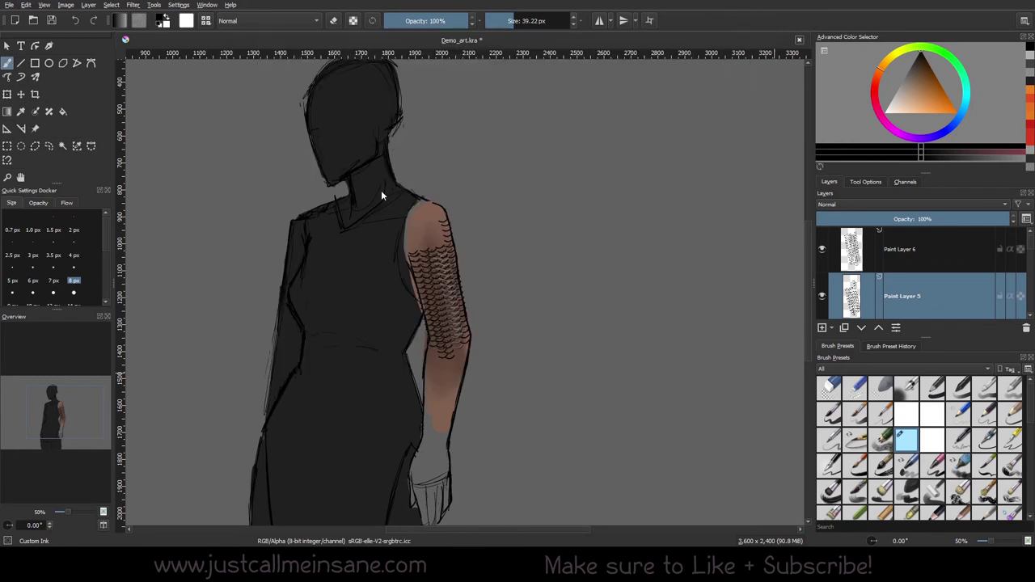
{"action": "left_click_drag", "start_coordinate": [413, 195], "coordinate": [426, 210]}
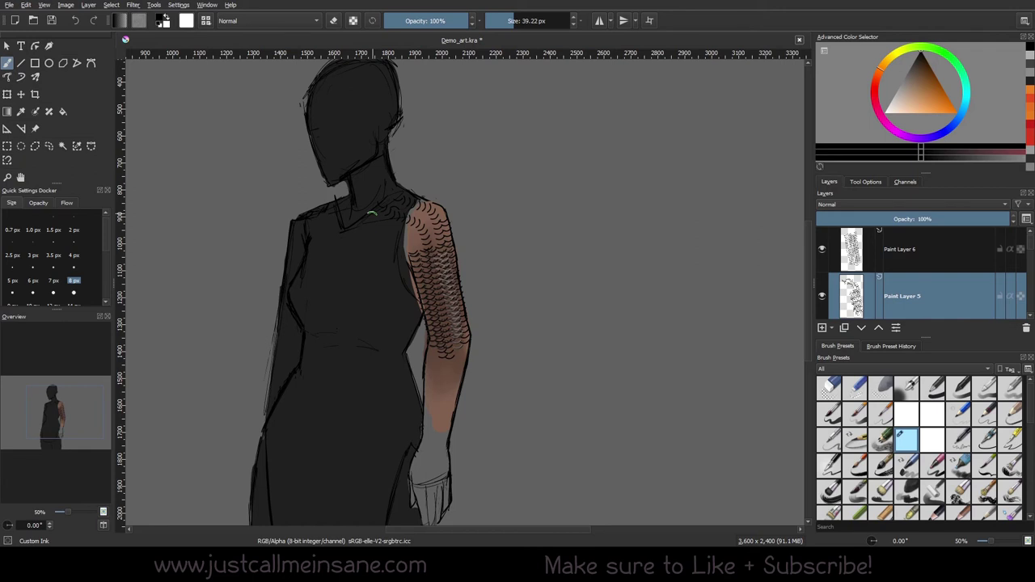
- Finish the half-ring rows over the shoulder on Paint Layer 5 and show the Linari_Finals_LowRes.png reference beside the figure for comparison
{"action": "left_click_drag", "start_coordinate": [406, 228], "coordinate": [419, 252]}
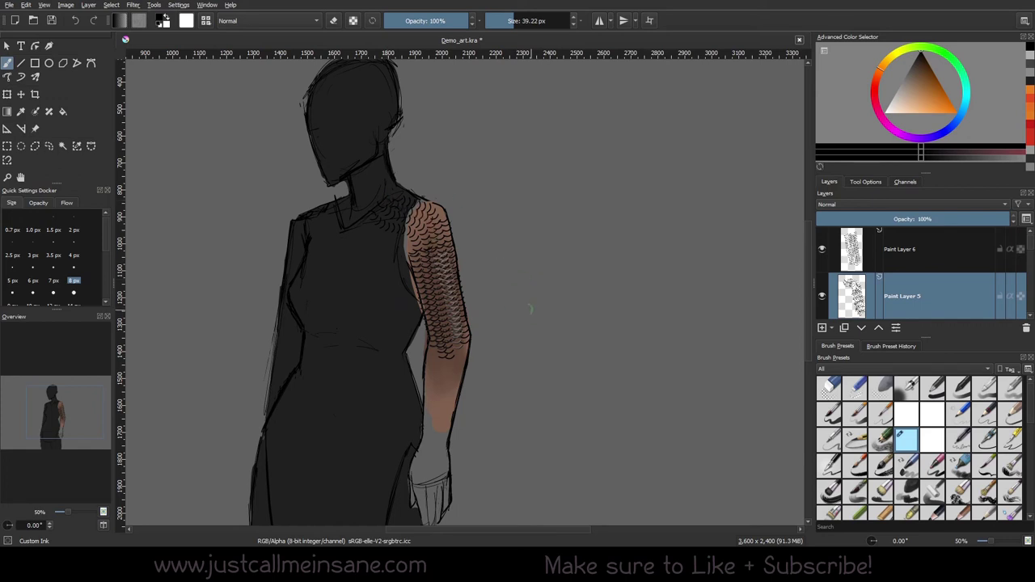
{"action": "scroll", "coordinate": [546, 288], "scroll_direction": "down", "scroll_amount": 1}
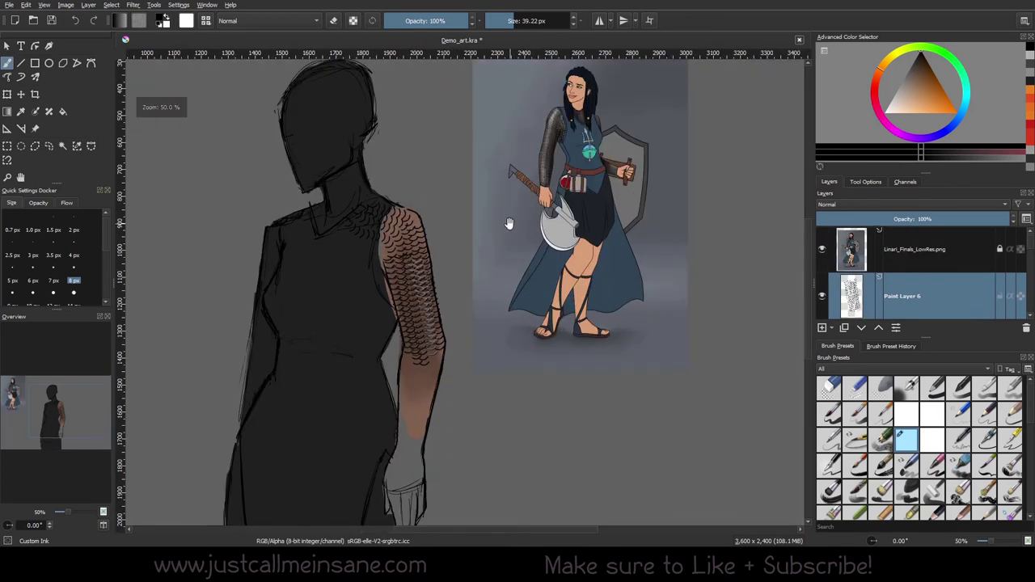
{"action": "scroll", "coordinate": [504, 224], "scroll_direction": "up", "scroll_amount": 1}
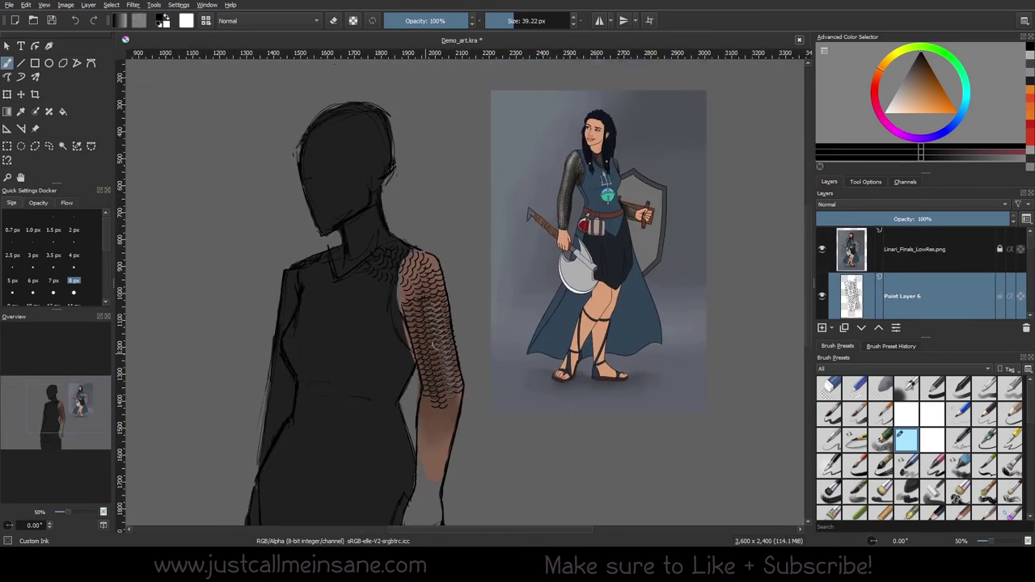
{"action": "left_click_drag", "start_coordinate": [434, 349], "coordinate": [418, 298]}
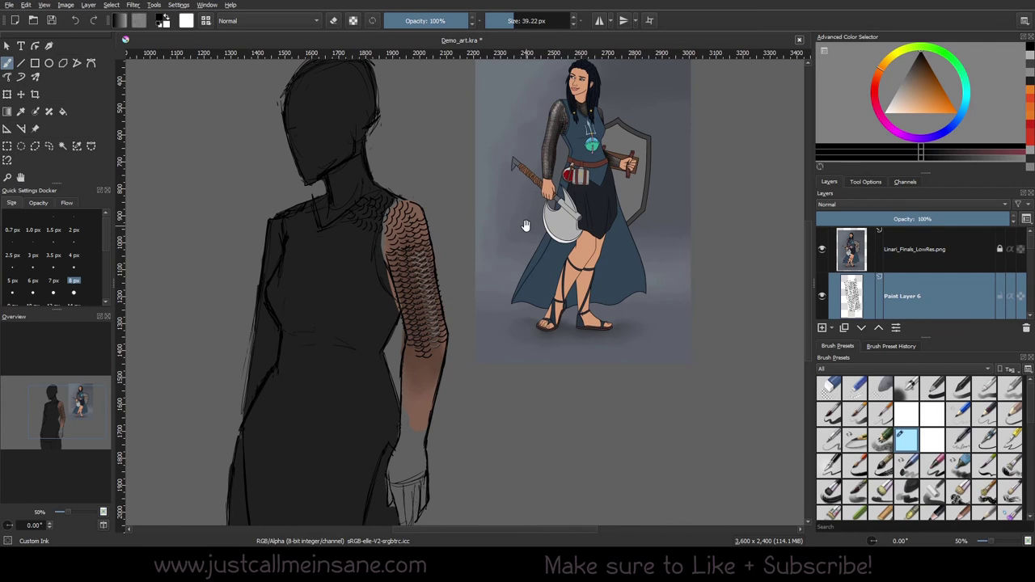
{"action": "left_click_drag", "start_coordinate": [526, 224], "coordinate": [529, 250]}
{"action": "key", "text": "ctrl+minus"}
{"action": "left_click_drag", "start_coordinate": [533, 290], "coordinate": [561, 261]}
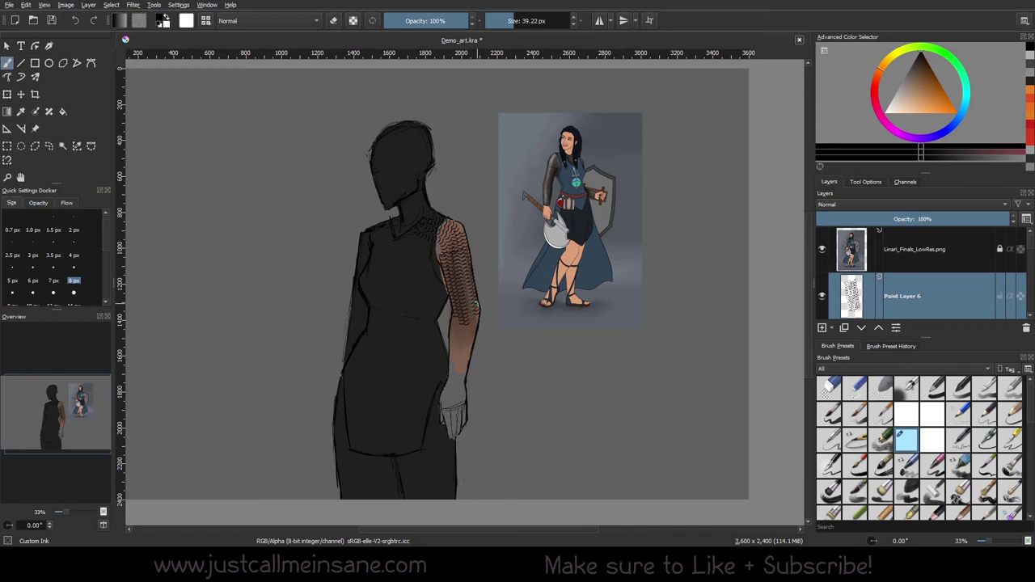
- Create a group layer above Paint Layer 6, move Paint Layer 6 and Paint Layer 5 into it, and collapse the group
{"action": "scroll", "coordinate": [1021, 261], "scroll_direction": "down", "scroll_amount": 1}
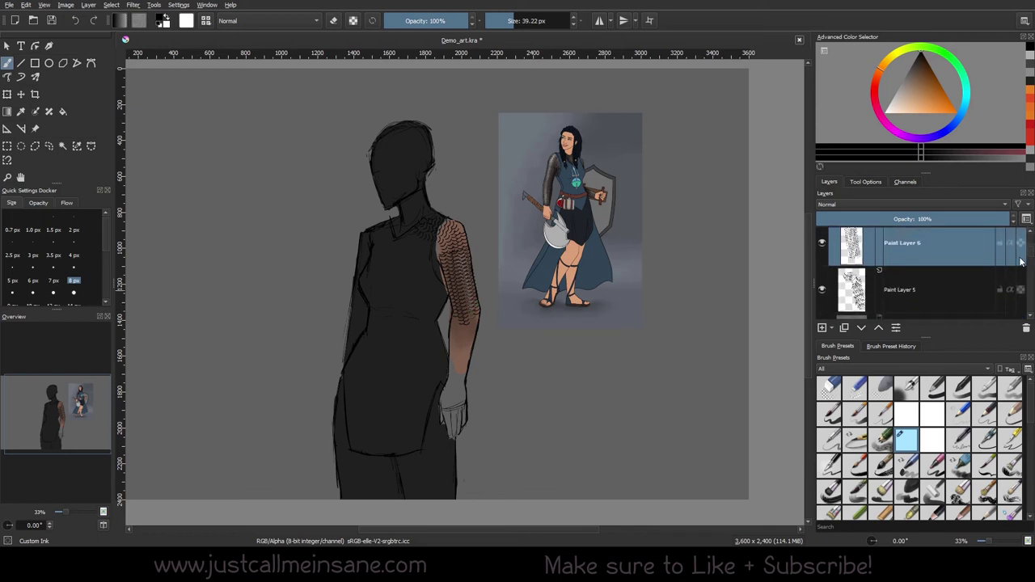
{"action": "left_click", "coordinate": [831, 328]}
{"action": "left_click", "coordinate": [849, 353]}
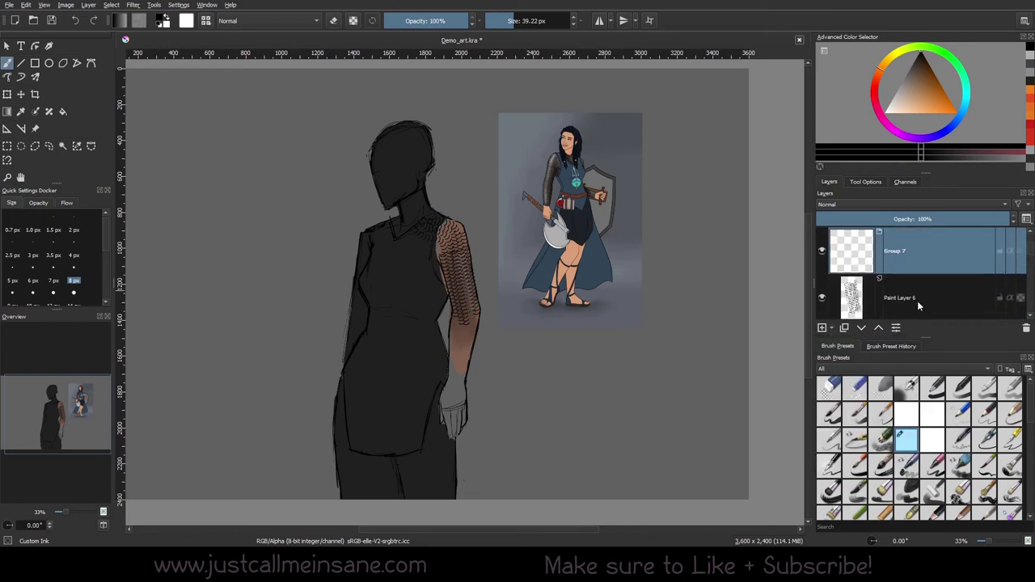
{"action": "left_click", "coordinate": [916, 301]}
{"action": "left_click", "coordinate": [878, 328]}
{"action": "left_click", "coordinate": [988, 286]}
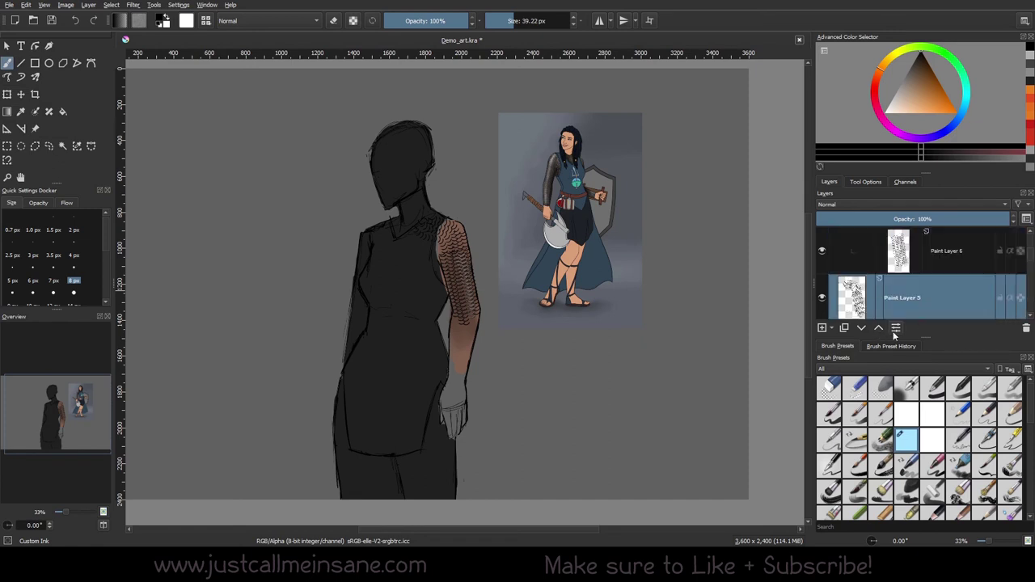
{"action": "left_click", "coordinate": [879, 327]}
{"action": "left_click_drag", "start_coordinate": [1029, 268], "coordinate": [1026, 254]}
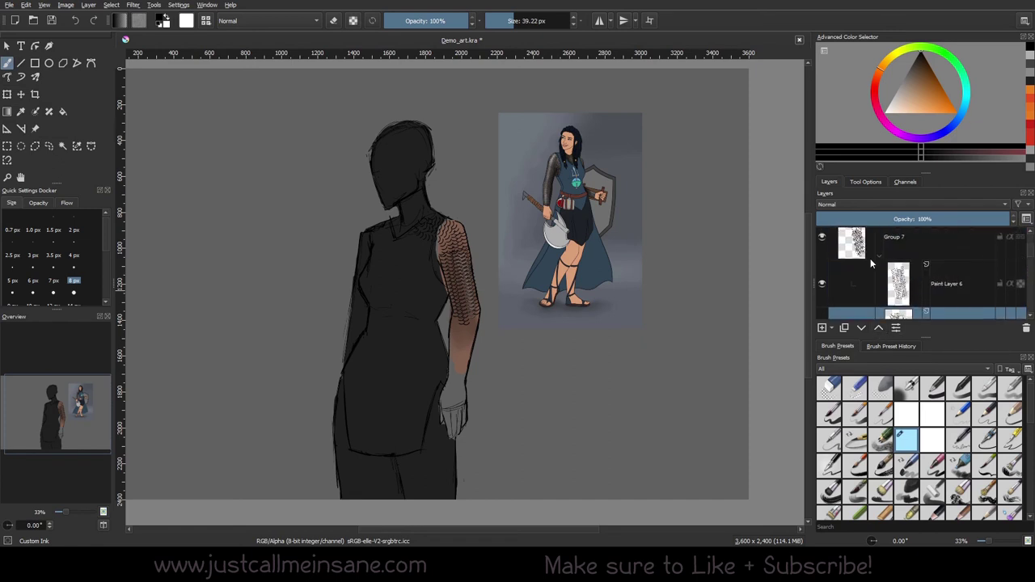
{"action": "left_click", "coordinate": [879, 255]}
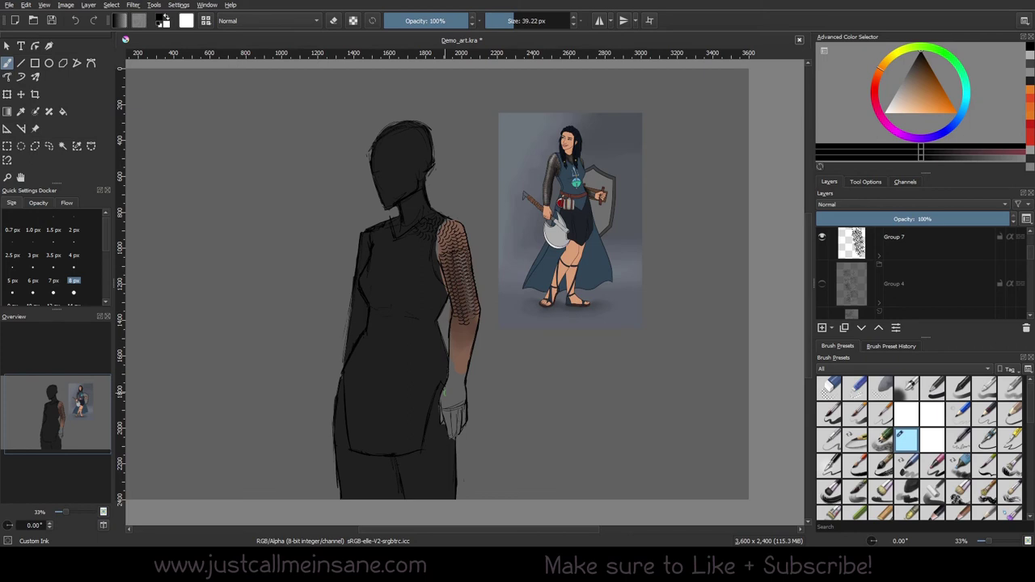
- Hide Group 7 and Group 4, and put Paint Layer 2 and ChainMail_Layer into a new visible group
{"action": "left_click", "coordinate": [821, 237]}
{"action": "left_click", "coordinate": [821, 292]}
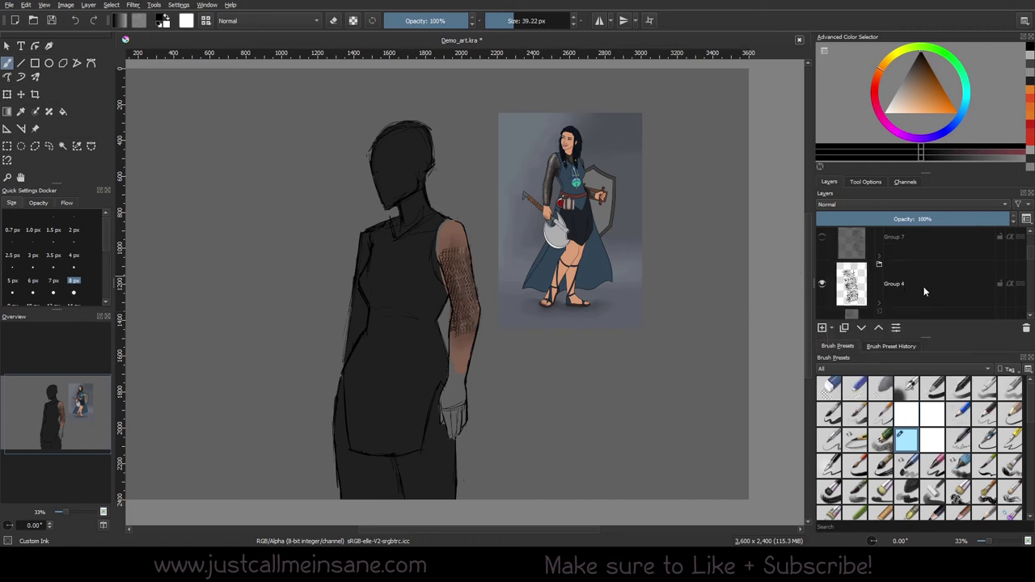
{"action": "left_click", "coordinate": [833, 300]}
{"action": "left_click", "coordinate": [849, 247]}
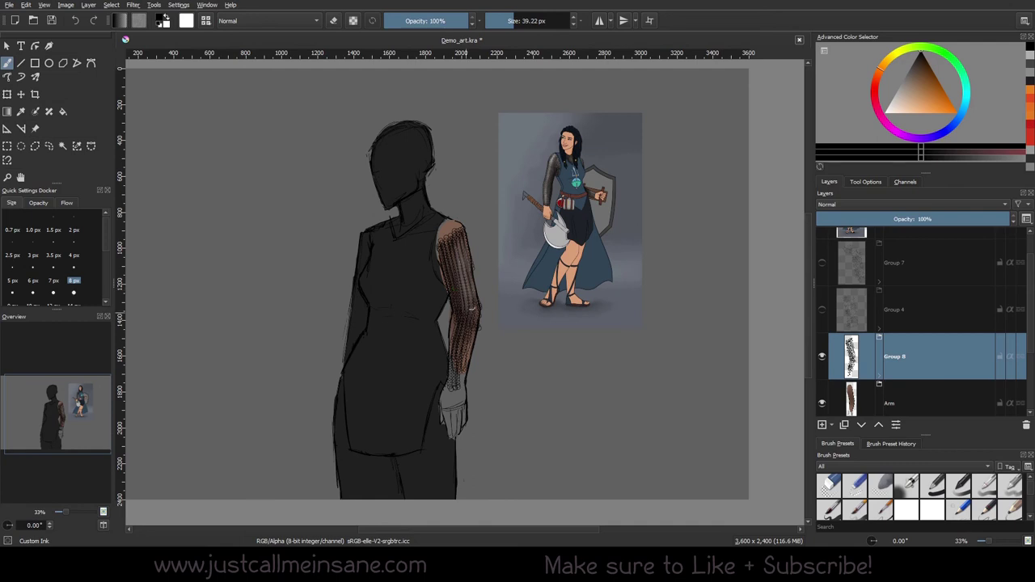
- Expand Group 8, toggle ChainMail_Layer off and on to compare the ring layers, and collapse the group
{"action": "left_click", "coordinate": [878, 378]}
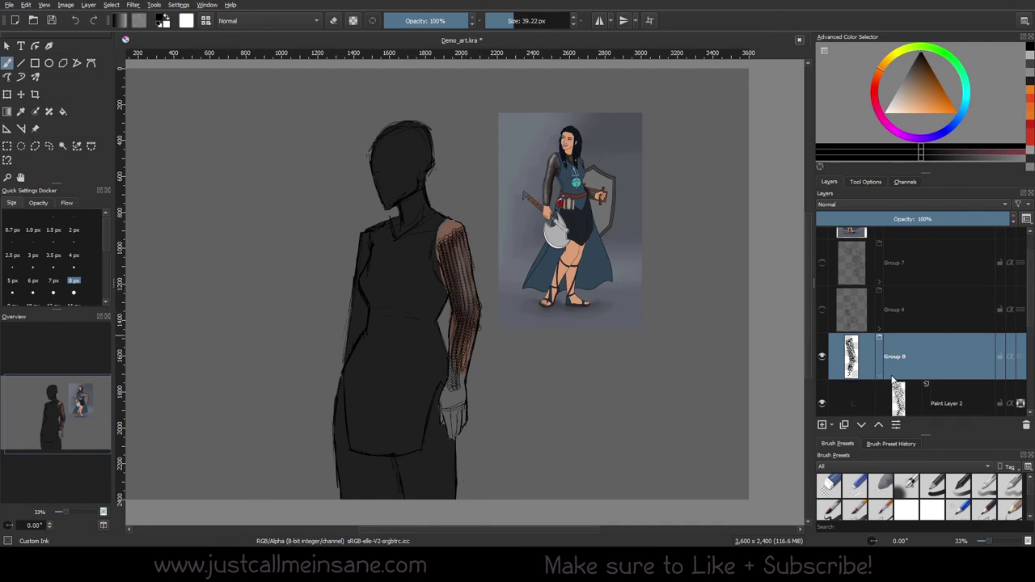
{"action": "scroll", "coordinate": [1008, 343], "scroll_direction": "down", "scroll_amount": 2}
{"action": "left_click", "coordinate": [821, 376]}
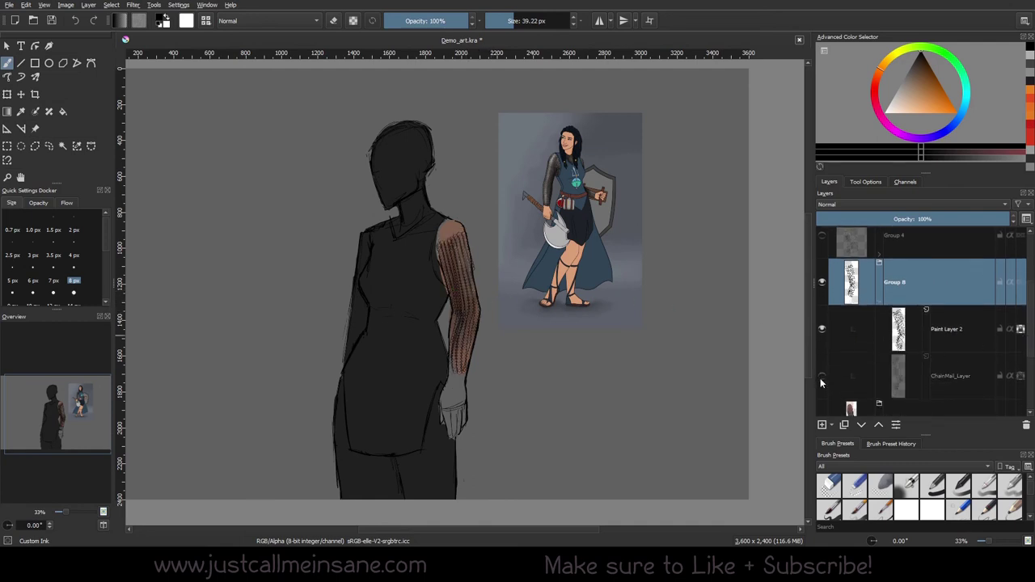
{"action": "left_click", "coordinate": [822, 376]}
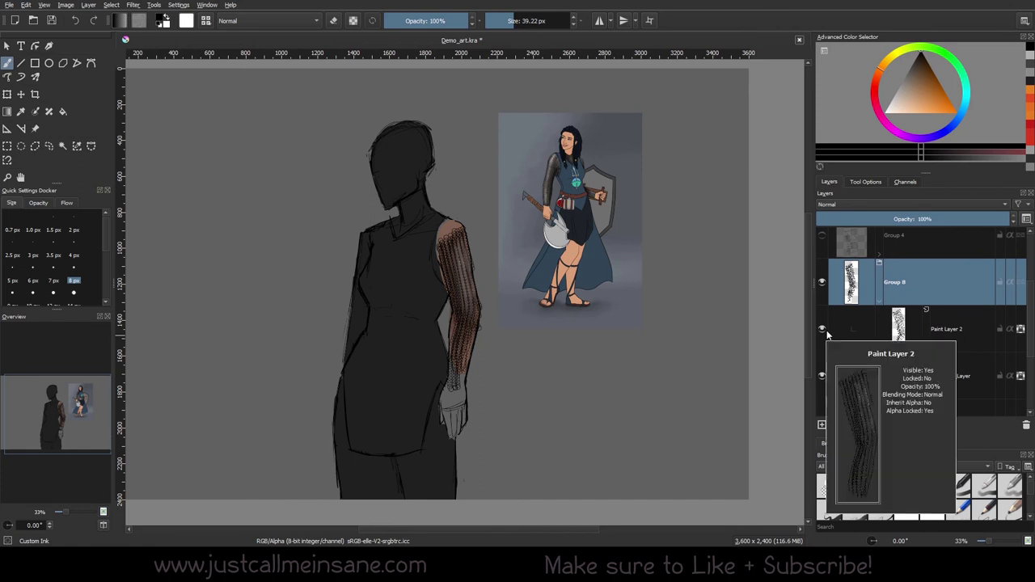
{"action": "left_click", "coordinate": [879, 304]}
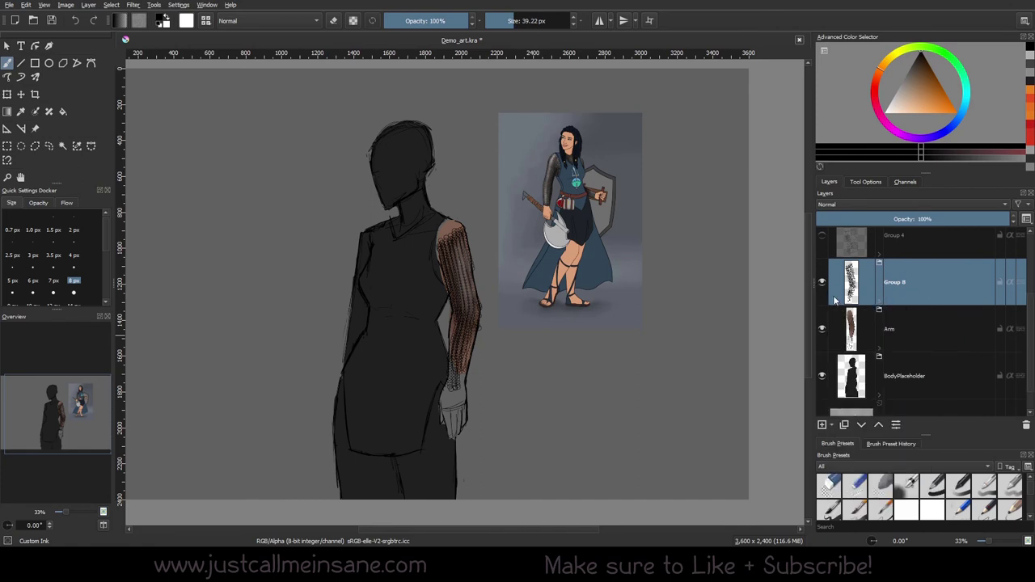
- Examine the full-ring chainmail on the arm up close and at a distance beside the reference image
{"action": "scroll", "coordinate": [960, 302], "scroll_direction": "up", "scroll_amount": 1}
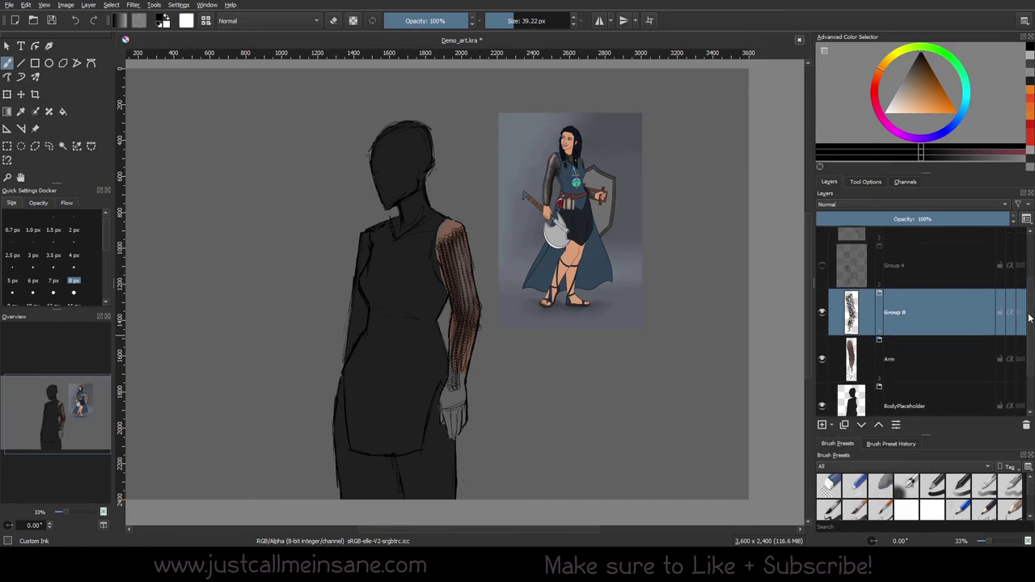
{"action": "scroll", "coordinate": [479, 383], "scroll_direction": "up", "scroll_amount": 2}
{"action": "left_click_drag", "start_coordinate": [522, 211], "coordinate": [558, 347]}
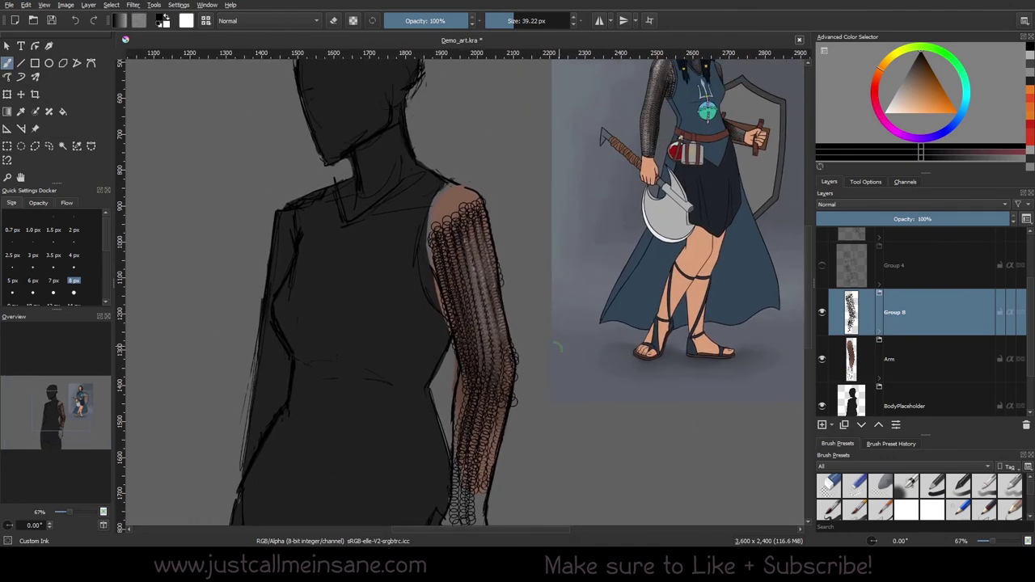
{"action": "scroll", "coordinate": [533, 377], "scroll_direction": "up", "scroll_amount": 1}
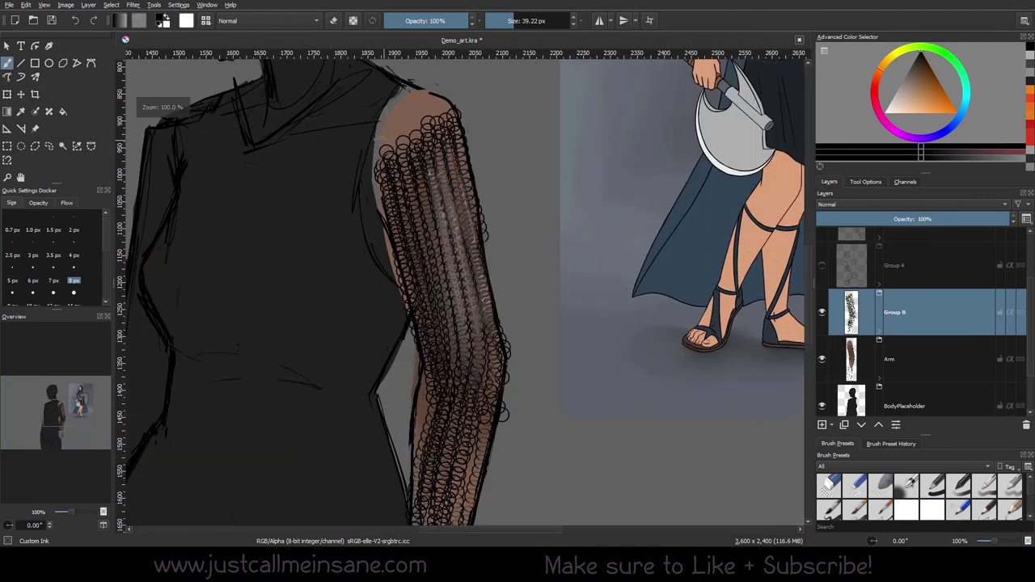
{"action": "scroll", "coordinate": [579, 299], "scroll_direction": "down", "scroll_amount": 1}
{"action": "scroll", "coordinate": [578, 299], "scroll_direction": "down", "scroll_amount": 1}
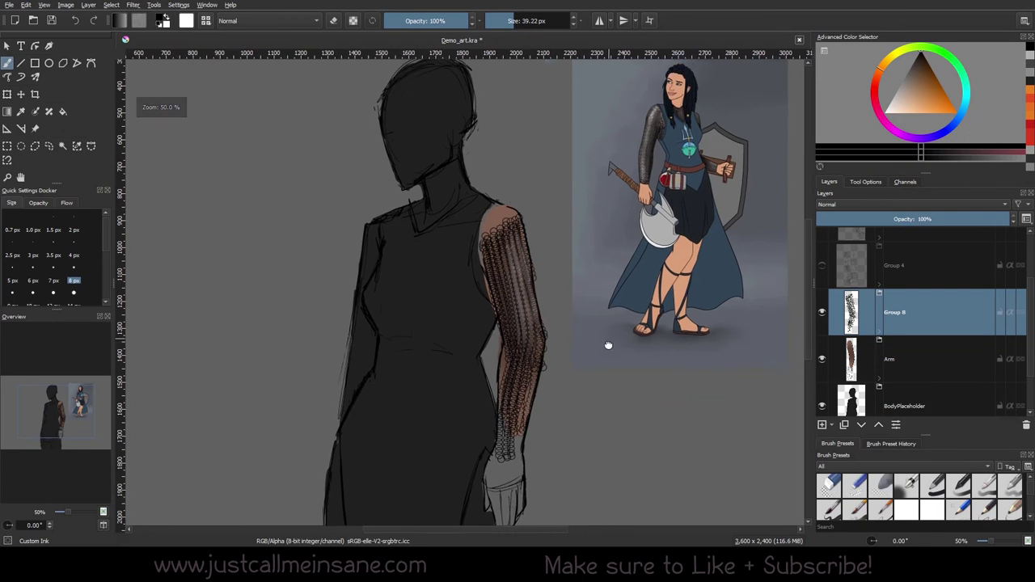
{"action": "scroll", "coordinate": [645, 353], "scroll_direction": "down", "scroll_amount": 1}
{"action": "scroll", "coordinate": [645, 353], "scroll_direction": "up", "scroll_amount": 1}
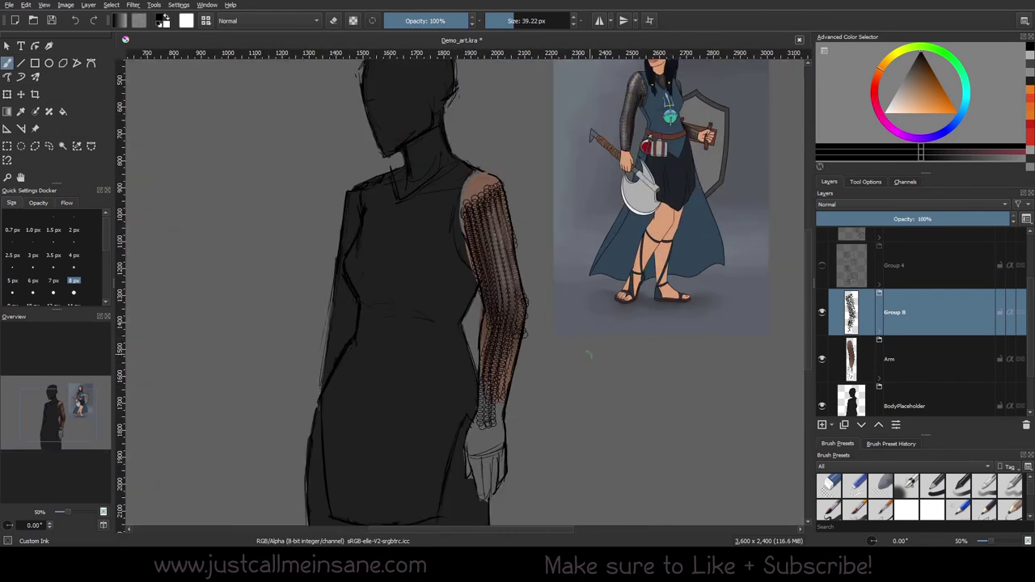
- Show Group 4 instead of Group 8 and examine its wavy half-ring pattern on the arm up close and at a distance
{"action": "left_click", "coordinate": [823, 313]}
{"action": "left_click", "coordinate": [821, 265]}
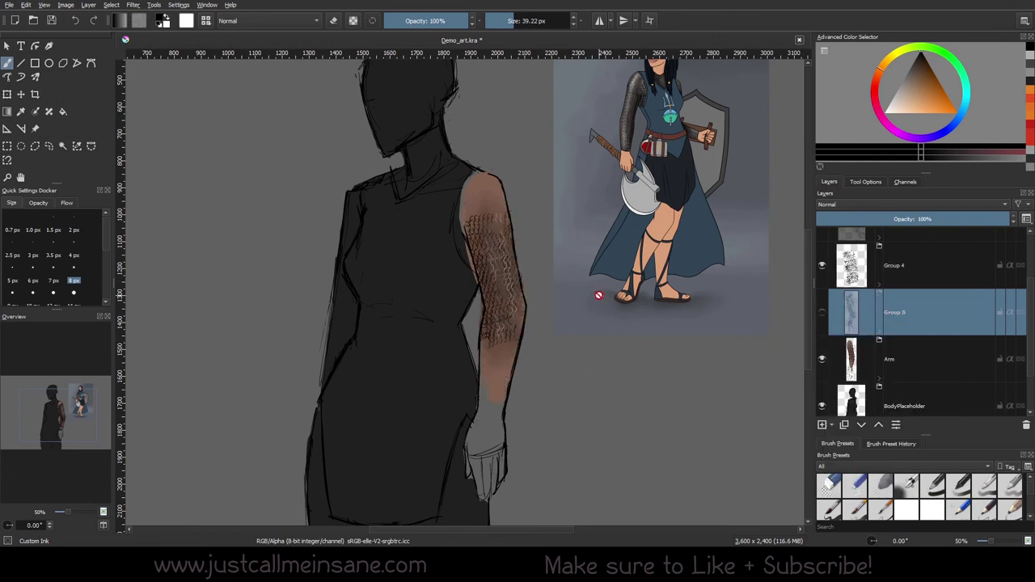
{"action": "scroll", "coordinate": [520, 278], "scroll_direction": "up", "scroll_amount": 3}
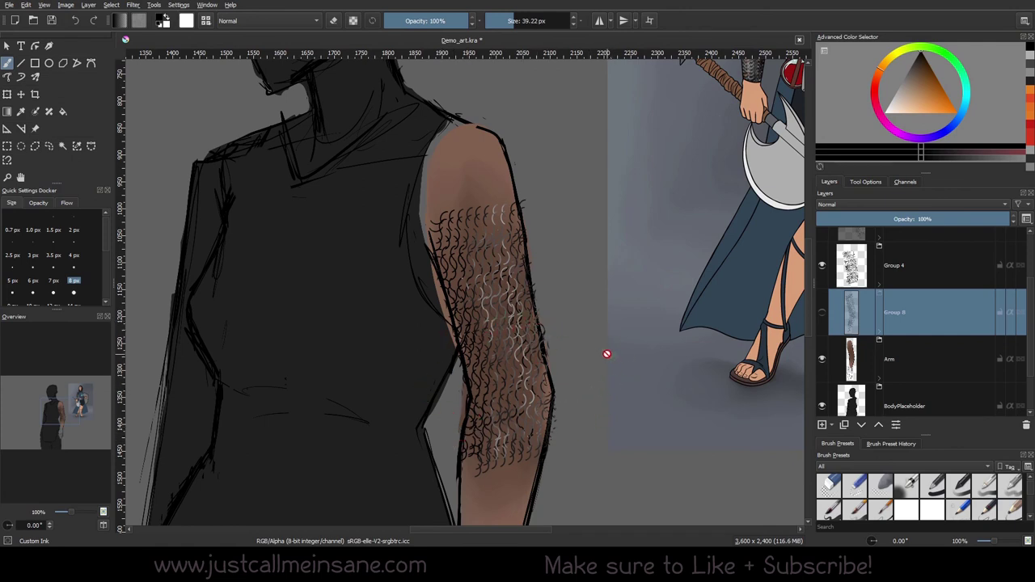
{"action": "scroll", "coordinate": [586, 323], "scroll_direction": "down", "scroll_amount": 2}
{"action": "scroll", "coordinate": [587, 321], "scroll_direction": "down", "scroll_amount": 3}
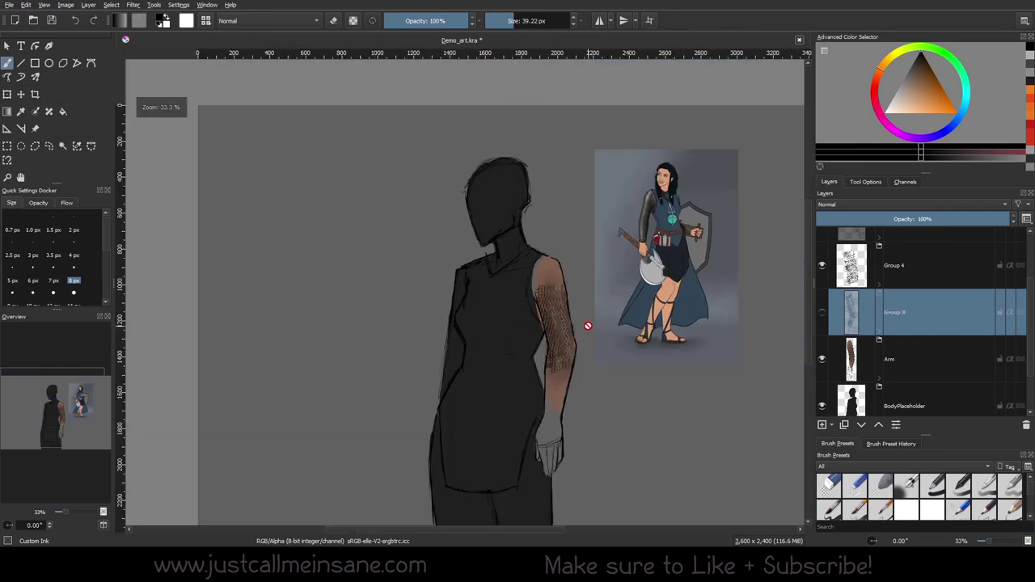
{"action": "scroll", "coordinate": [594, 372], "scroll_direction": "up", "scroll_amount": 1}
{"action": "scroll", "coordinate": [588, 377], "scroll_direction": "up", "scroll_amount": 3}
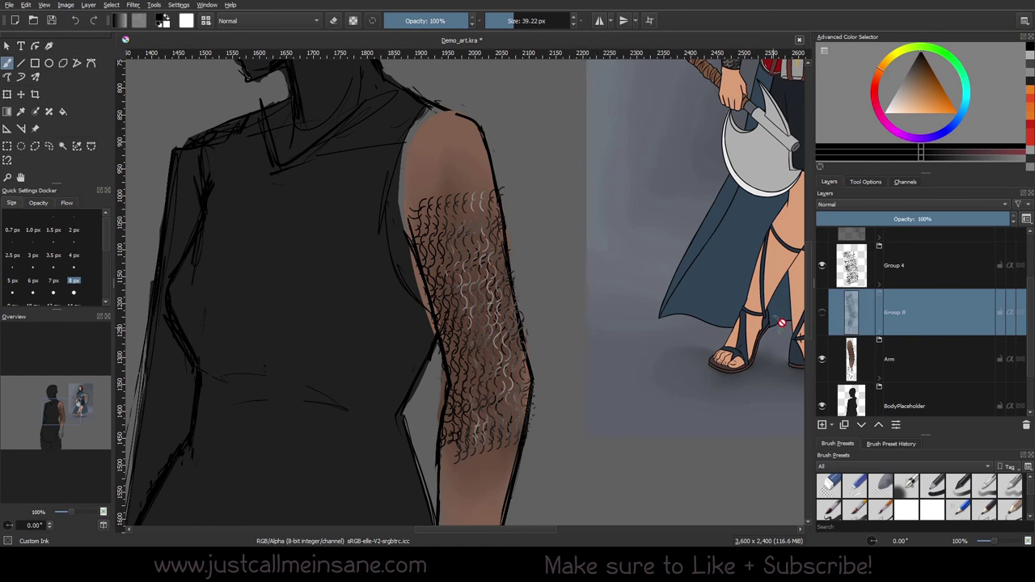
{"action": "scroll", "coordinate": [564, 360], "scroll_direction": "down", "scroll_amount": 2}
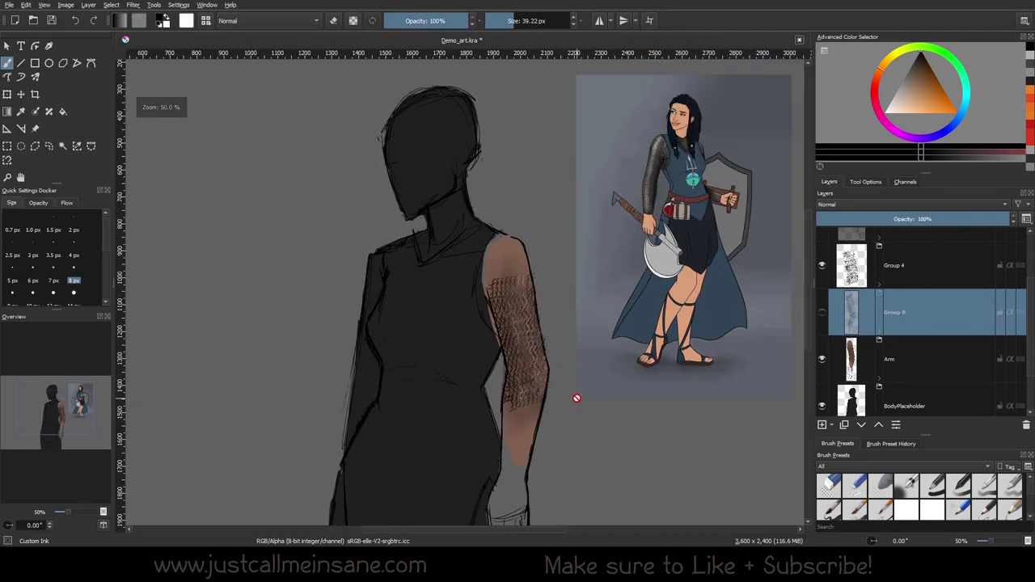
{"action": "scroll", "coordinate": [575, 397], "scroll_direction": "down", "scroll_amount": 1}
{"action": "left_click_drag", "start_coordinate": [588, 391], "coordinate": [575, 351]}
{"action": "scroll", "coordinate": [575, 351], "scroll_direction": "up", "scroll_amount": 1}
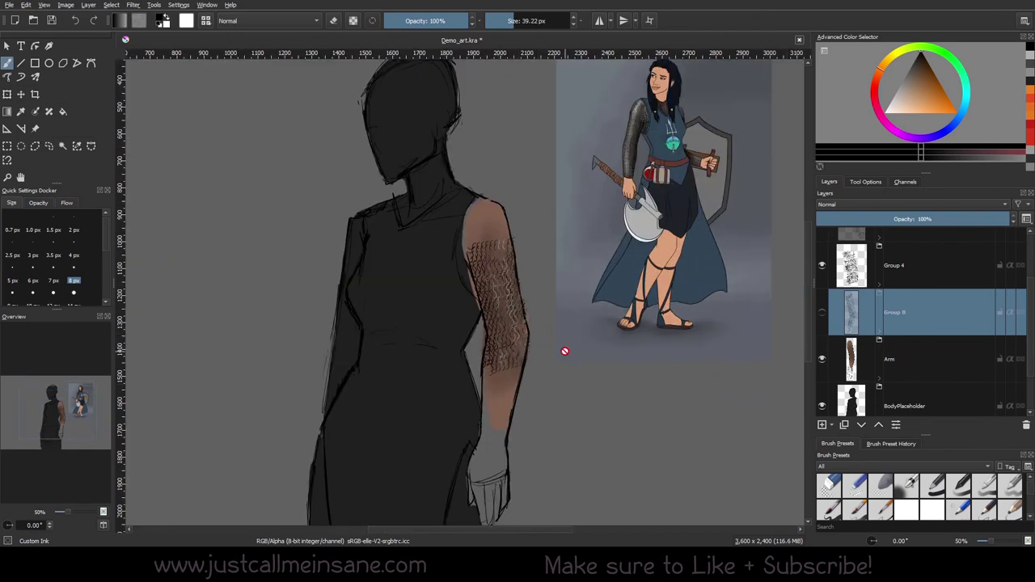
{"action": "scroll", "coordinate": [565, 351], "scroll_direction": "down", "scroll_amount": 2}
{"action": "mouse_move", "coordinate": [568, 361]}
{"action": "left_mouse_down"}
{"action": "mouse_move", "coordinate": [538, 351]}
{"action": "mouse_move", "coordinate": [579, 350]}
{"action": "left_mouse_up"}
{"action": "scroll", "coordinate": [542, 348], "scroll_direction": "up", "scroll_amount": 1}
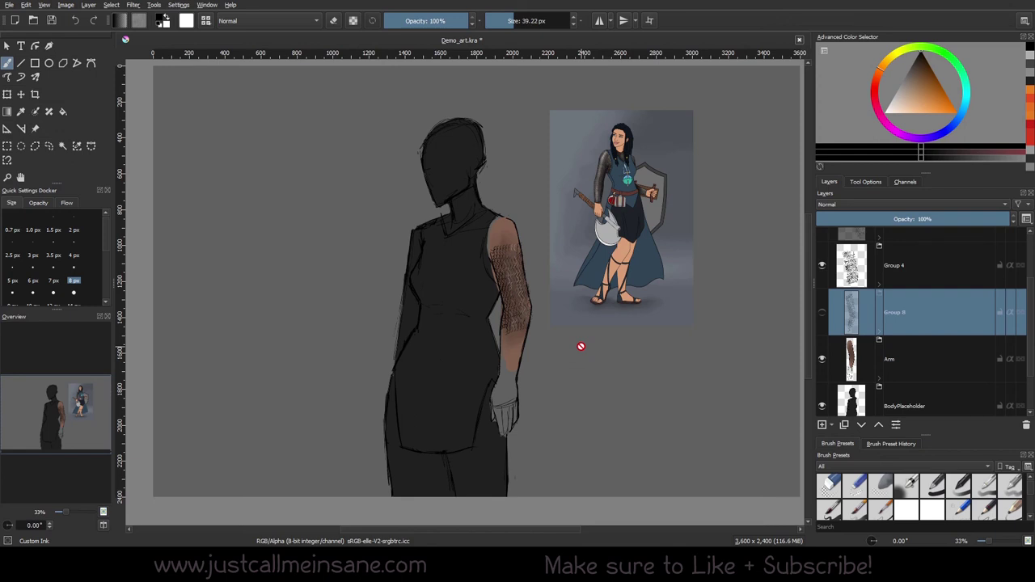
- Compare the chainmail groups by toggling their visibility, leaving only Group 7 shown and selected
{"action": "left_click", "coordinate": [822, 312]}
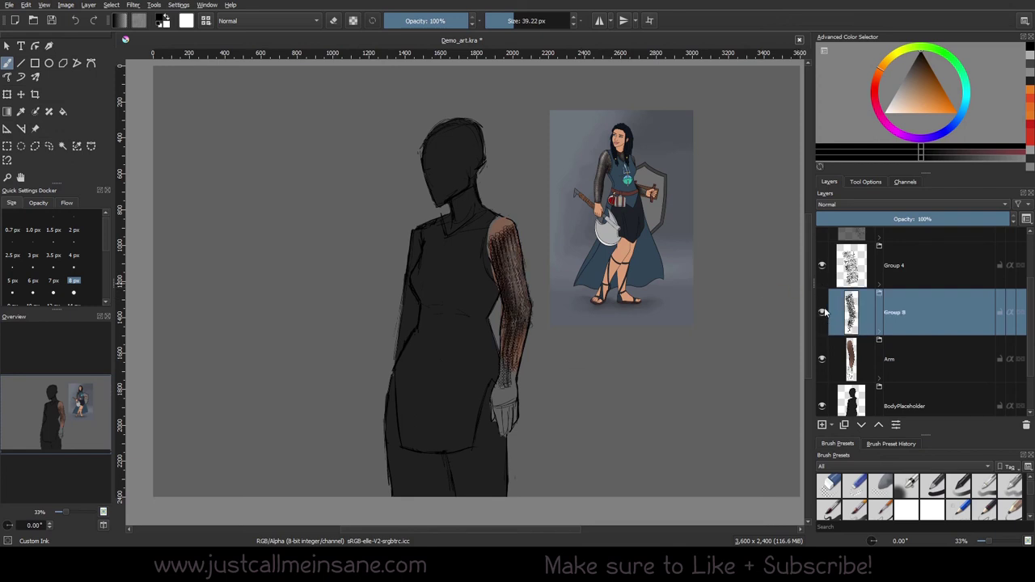
{"action": "left_click", "coordinate": [822, 312]}
{"action": "left_click", "coordinate": [822, 265]}
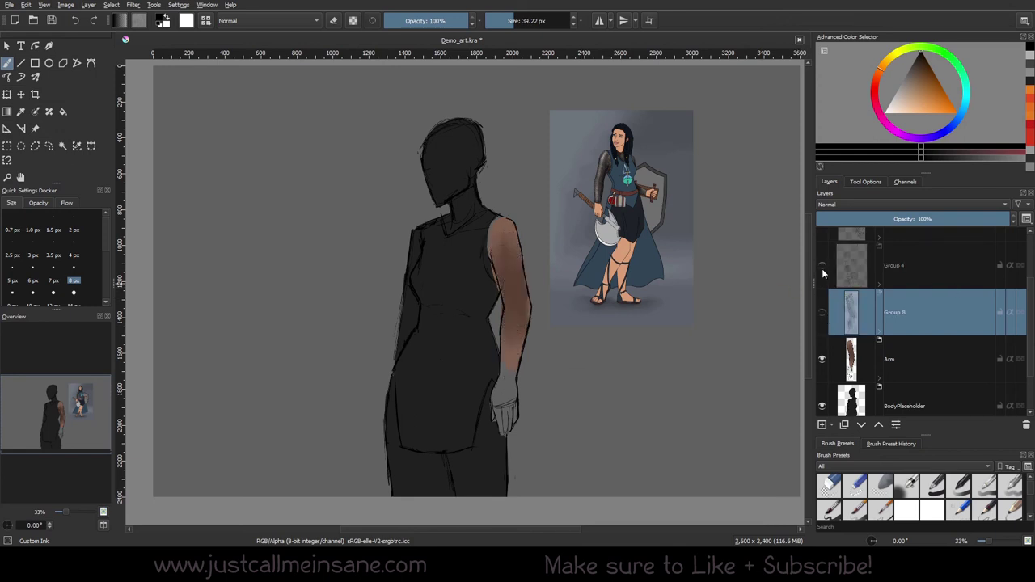
{"action": "left_click", "coordinate": [822, 312]}
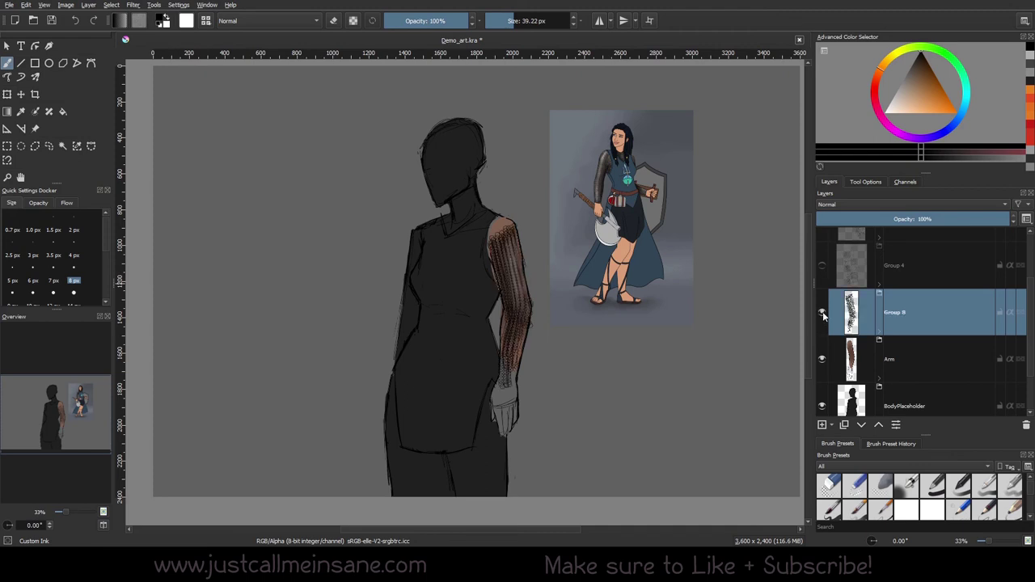
{"action": "left_click", "coordinate": [822, 312]}
{"action": "scroll", "coordinate": [913, 299], "scroll_direction": "up", "scroll_amount": 2}
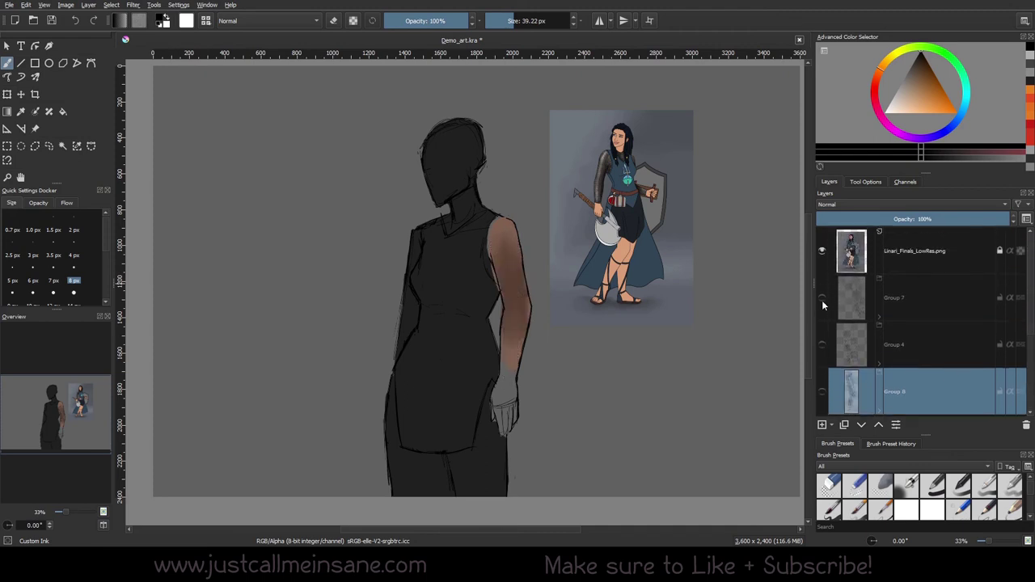
{"action": "left_click", "coordinate": [821, 298]}
{"action": "left_click", "coordinate": [902, 312]}
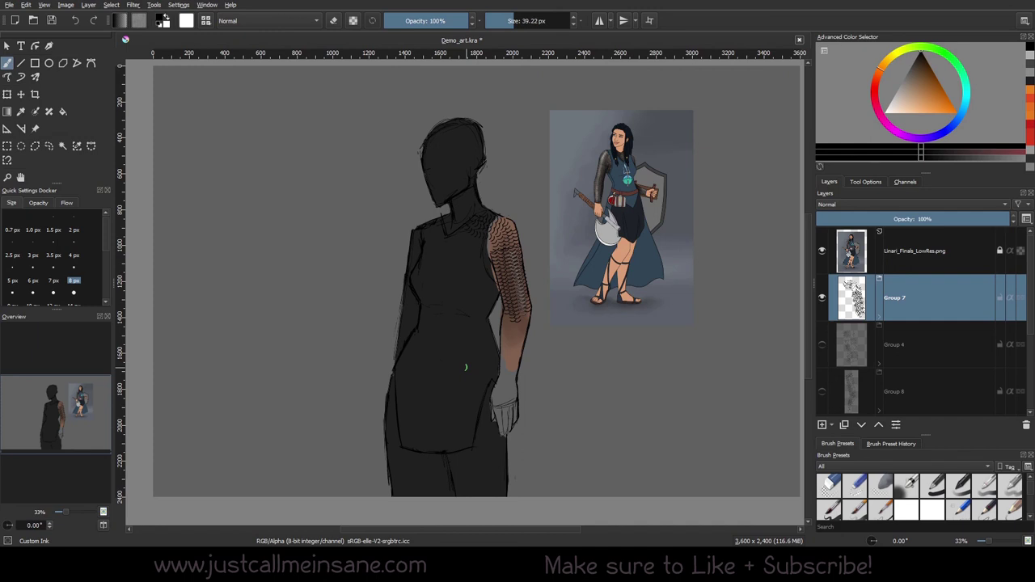
- Examine the chainmail sleeves in the reference image at 200% and compare them with the whole figure
{"action": "scroll", "coordinate": [671, 154], "scroll_direction": "up", "scroll_amount": 5}
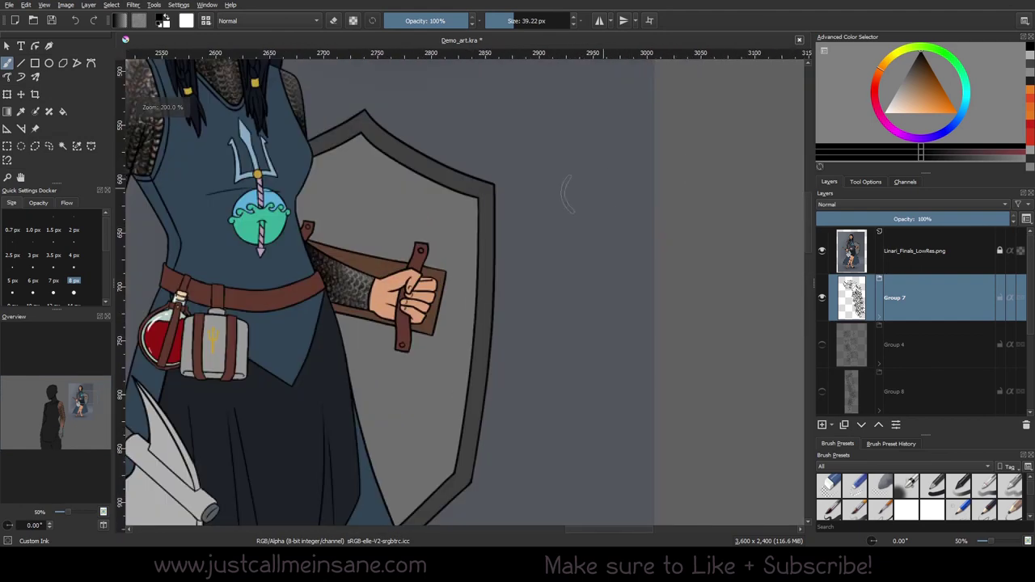
{"action": "left_click_drag", "start_coordinate": [492, 203], "coordinate": [818, 267]}
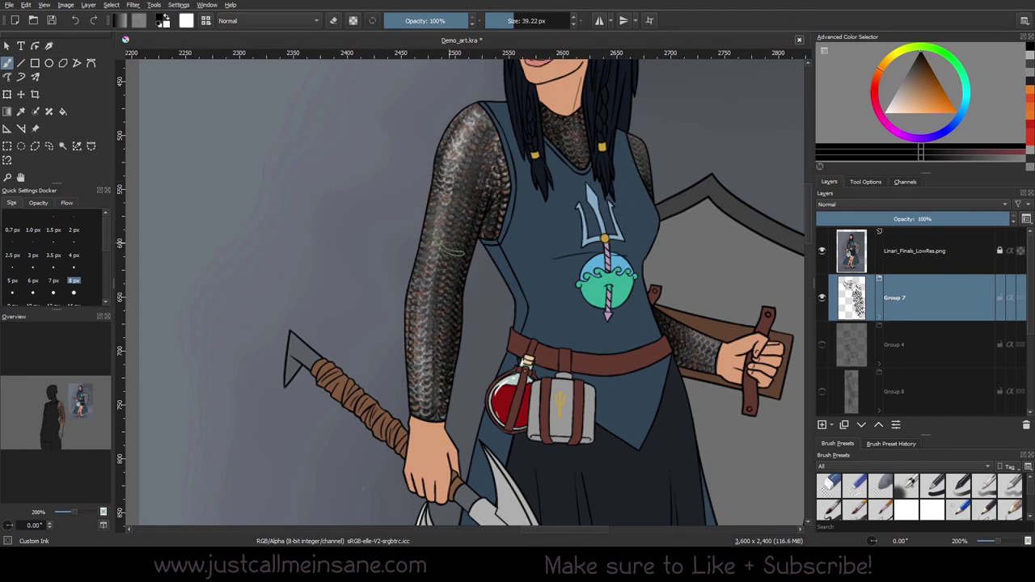
{"action": "scroll", "coordinate": [534, 392], "scroll_direction": "down", "scroll_amount": 4}
{"action": "left_click_drag", "start_coordinate": [415, 443], "coordinate": [501, 244]}
{"action": "scroll", "coordinate": [501, 243], "scroll_direction": "down", "scroll_amount": 1}
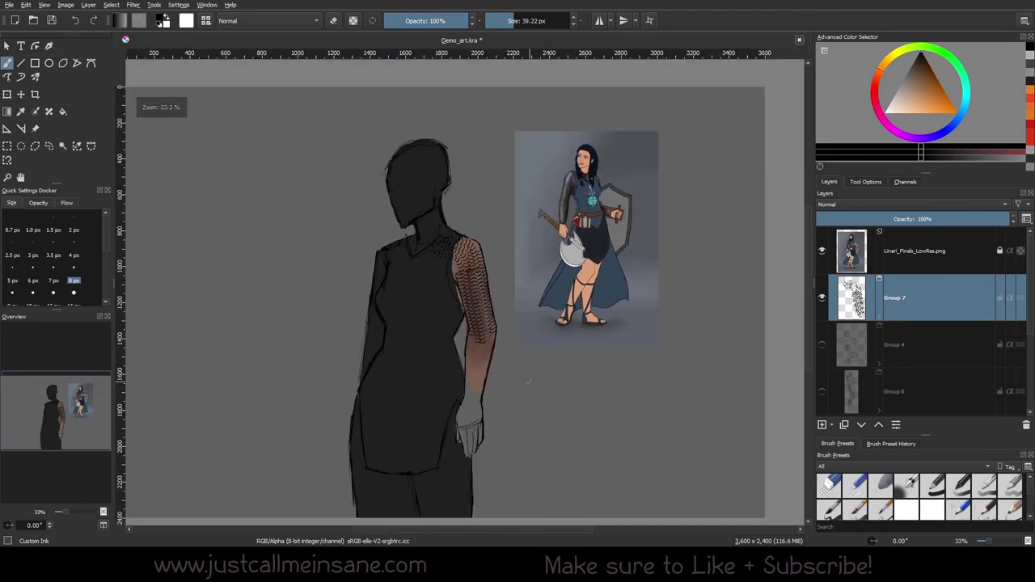